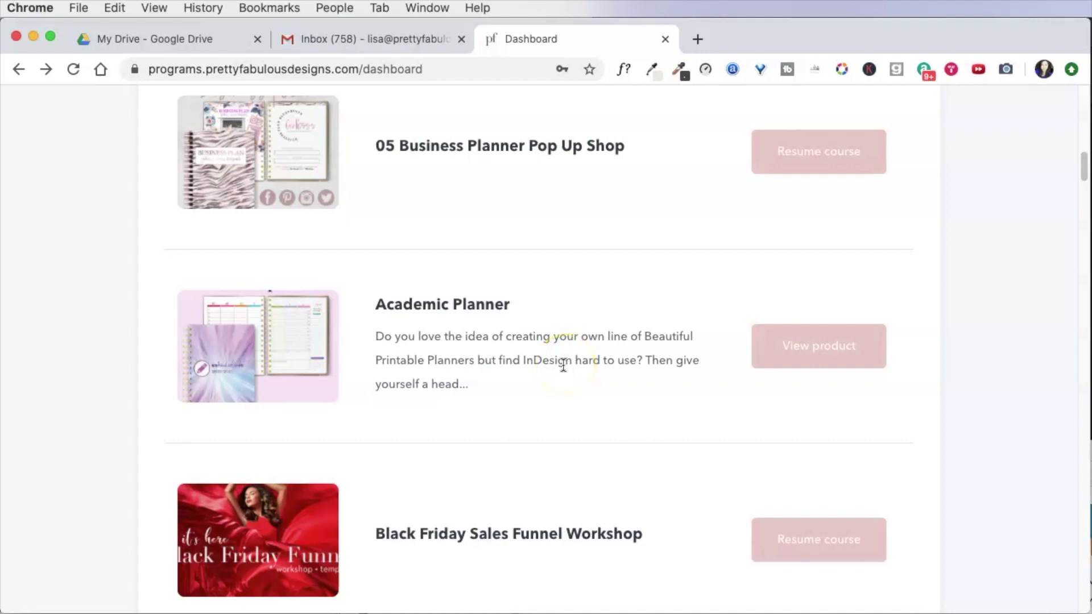
Step: Open the Academic Planner product and download NEW - Academic Calendar 2020-2021.zip from its Contents list
left_click_drag(522, 371, 573, 357)
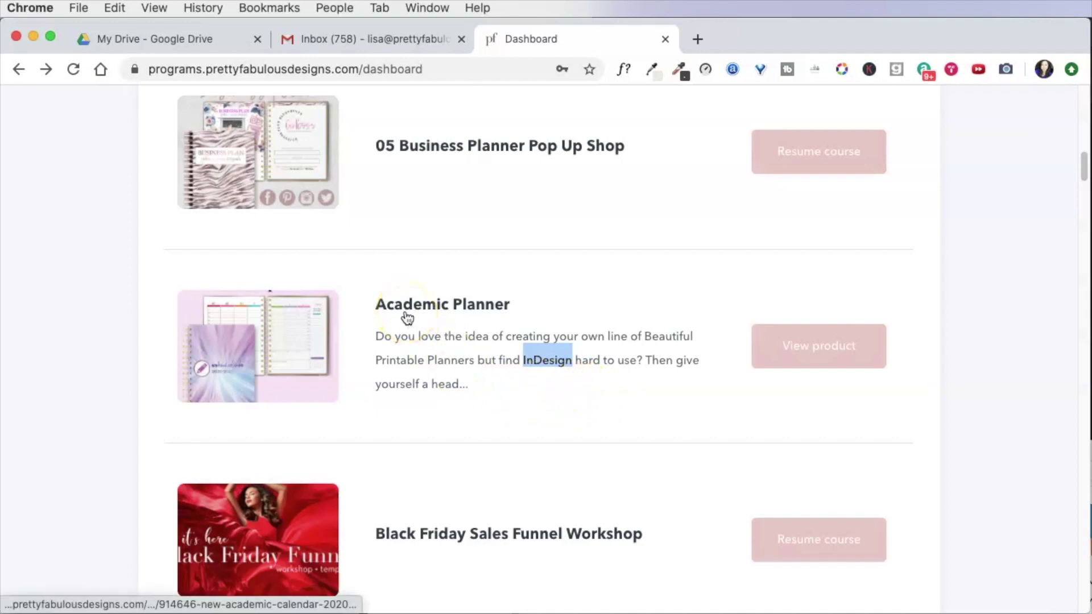
left_click(790, 329)
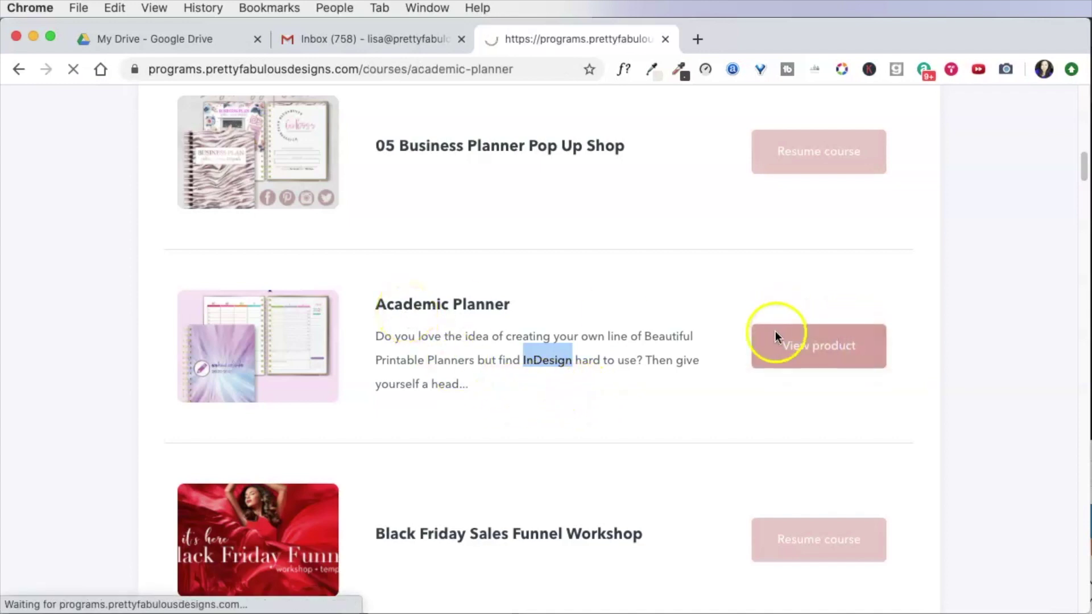
scroll(367, 383, "down", 3)
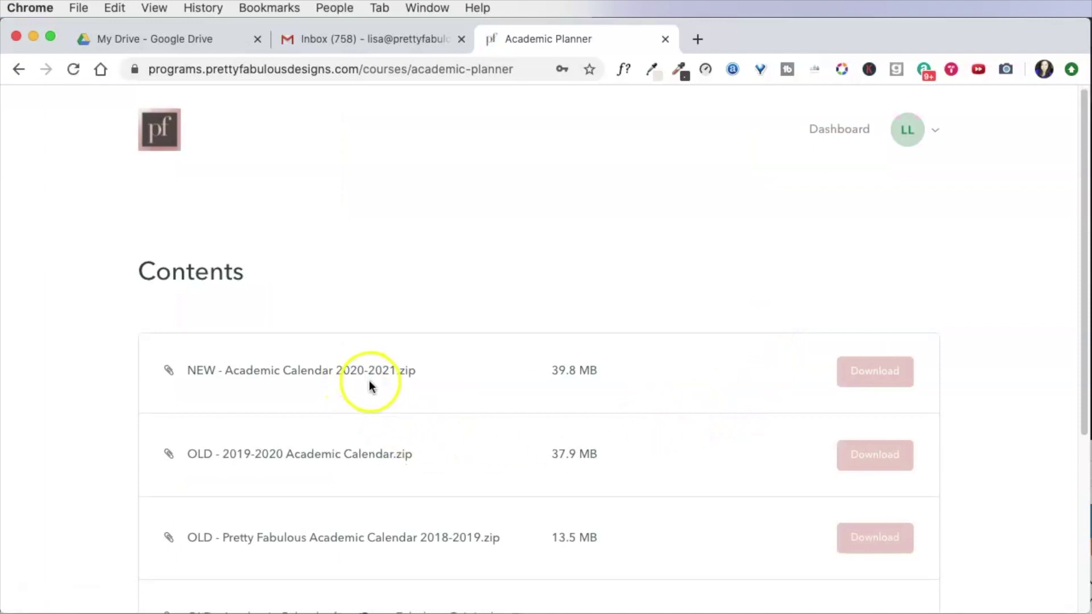
scroll(374, 511, "down", 1)
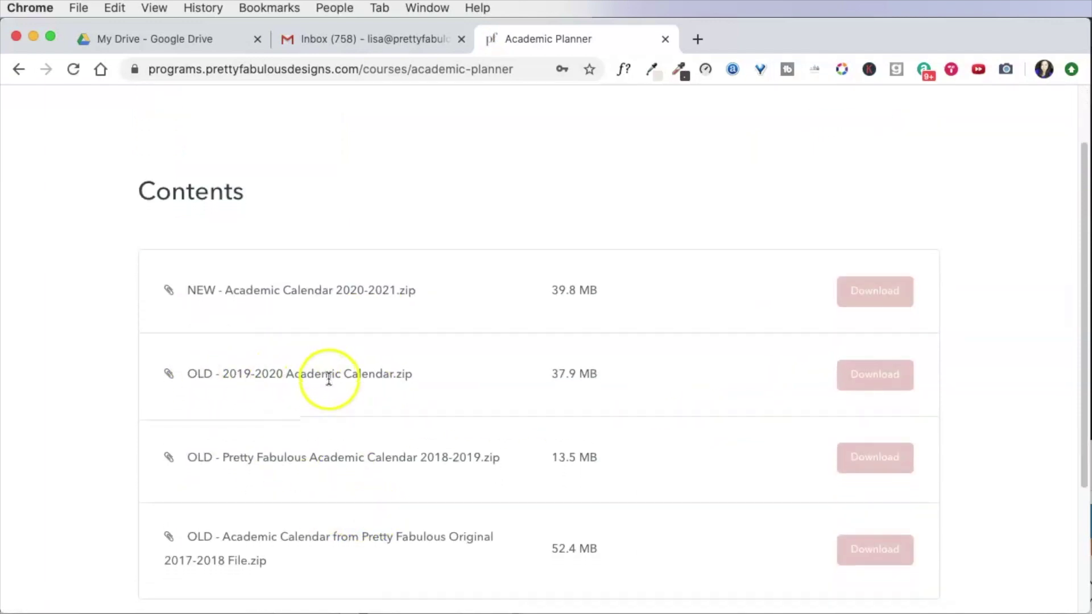
scroll(316, 484, "down", 1)
scroll(315, 483, "up", 3)
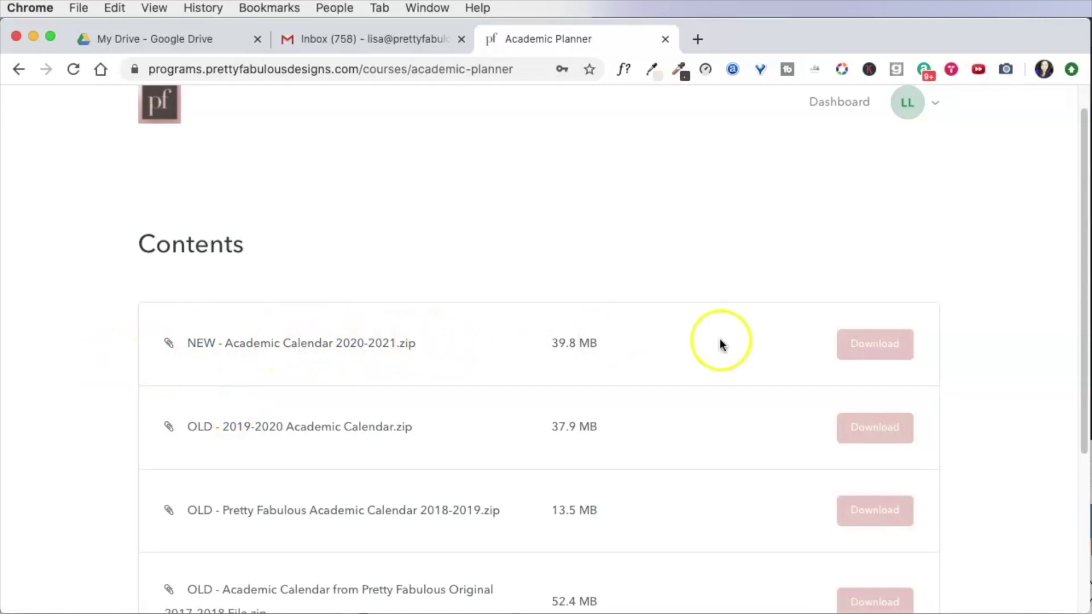
left_click(895, 352)
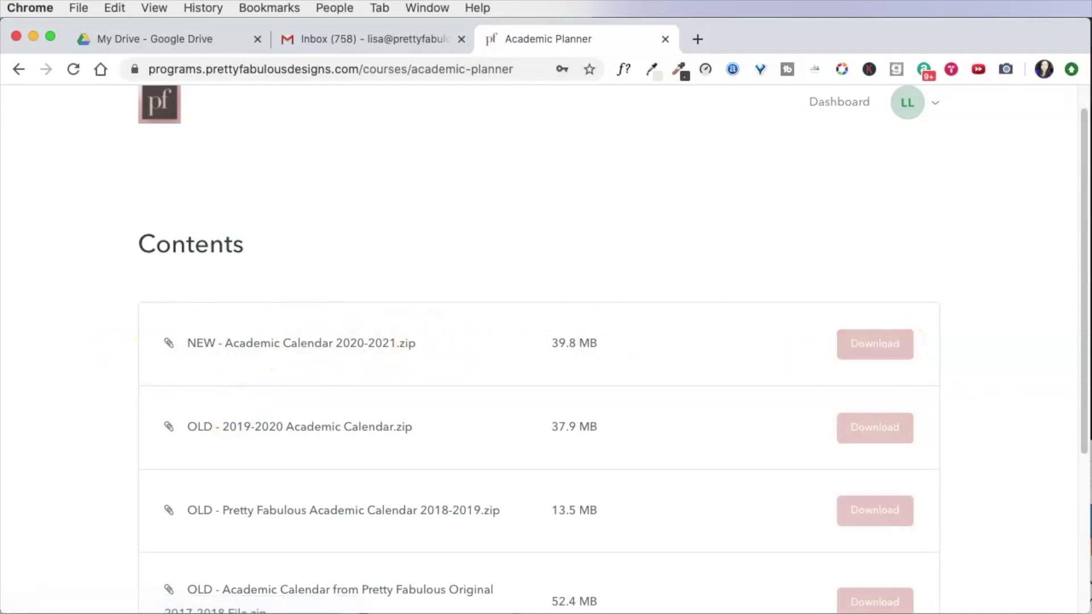
left_click_drag(1075, 275, 677, 428)
Step: Preview the calendar's .idml, .indd and .pdf files in Finder, then enter Alternate Covers
key("super+Tab")
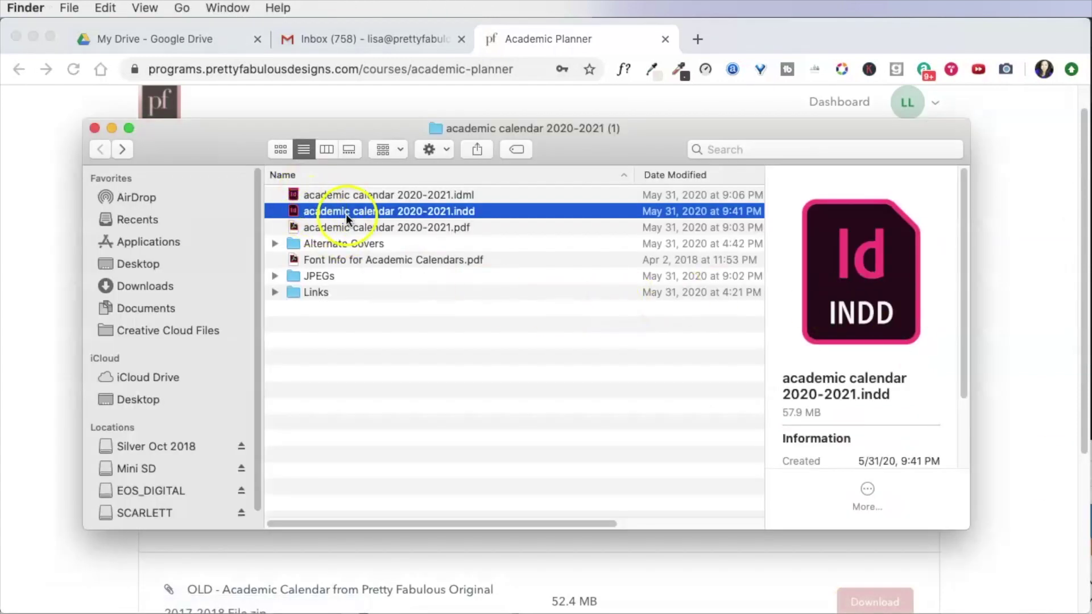
left_click(363, 196)
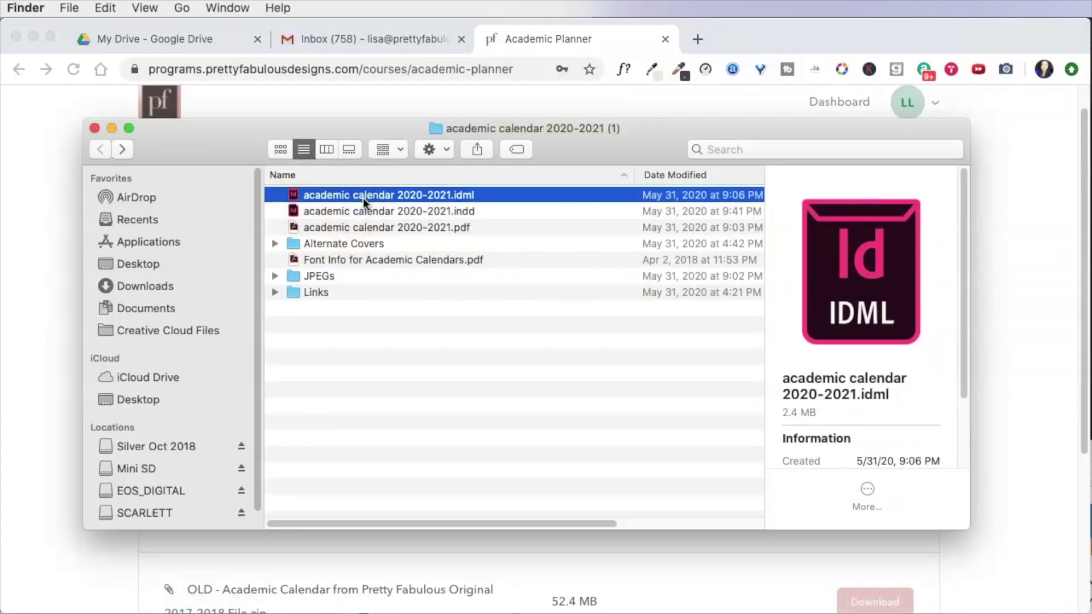
left_click(364, 211)
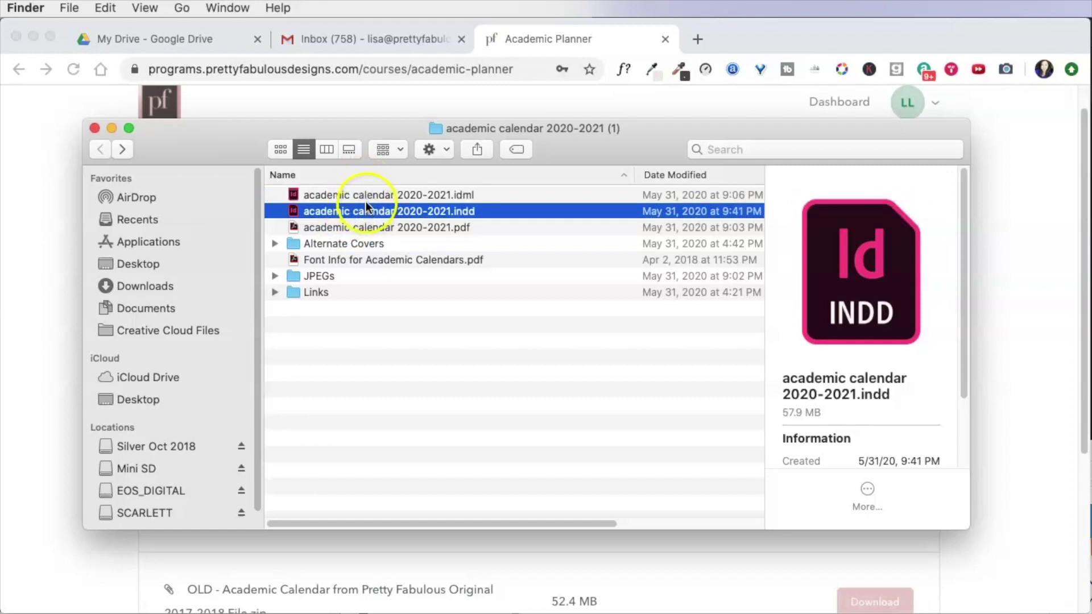
left_click(384, 227)
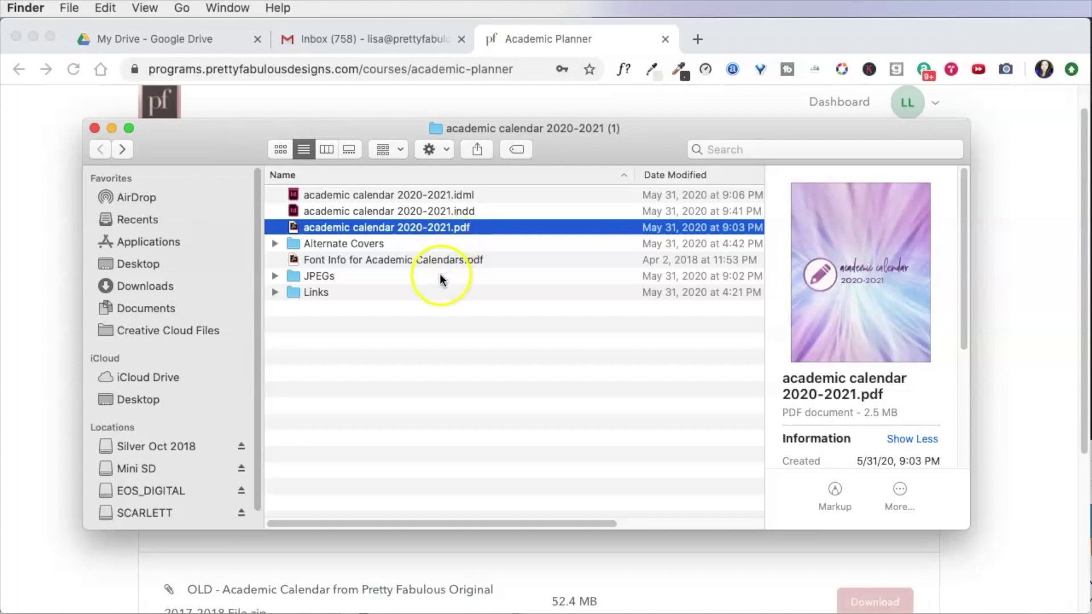
double_click(360, 244)
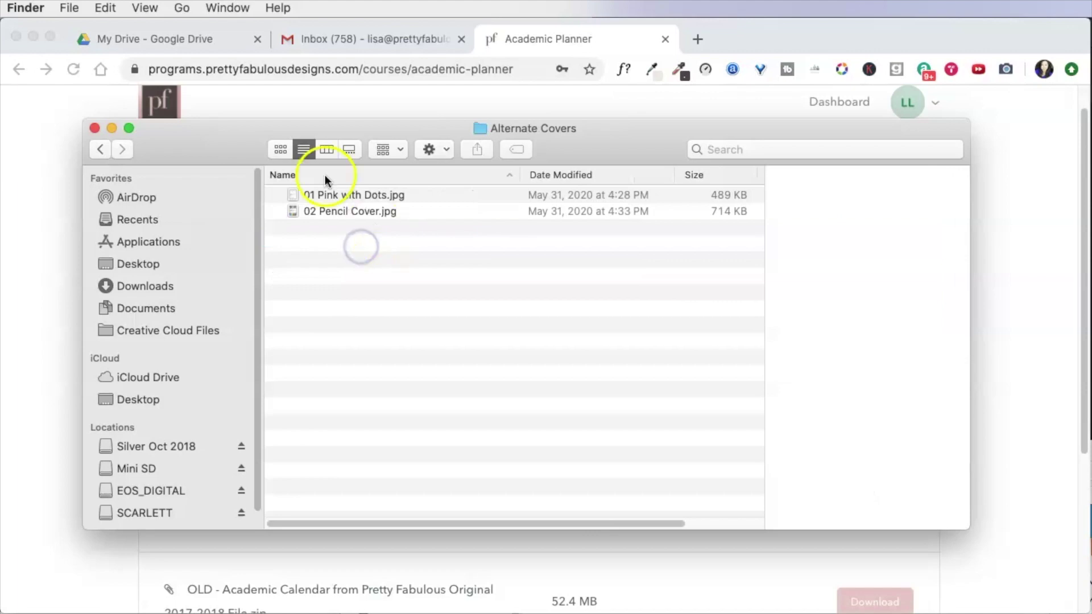
Step: Preview the 01 Pink with Dots and 02 Pencil Cover images in Alternate Covers
left_click(333, 196)
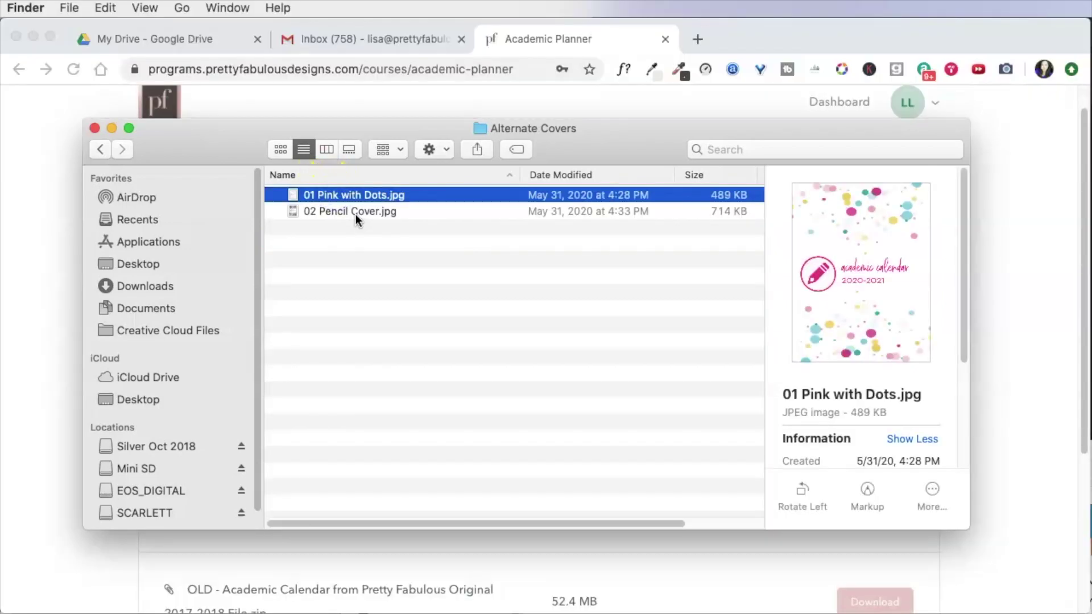
left_click(356, 213)
left_click(351, 196)
left_click(100, 149)
Step: Preview the Font Info PDF, then browse the calendar page images in the JPEGs folder
left_click(383, 268)
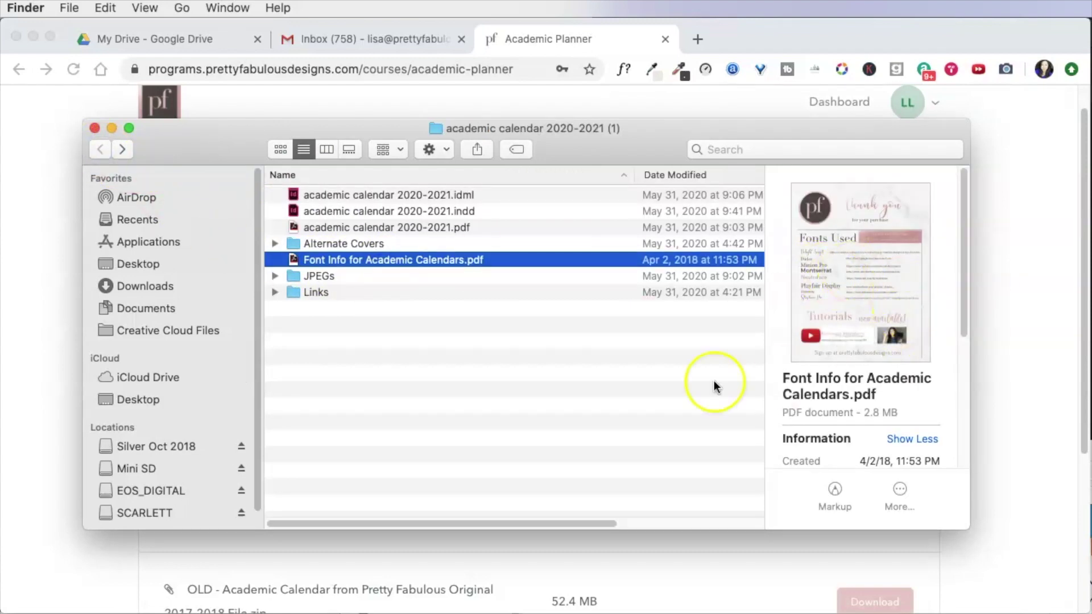
double_click(323, 276)
left_click(350, 196)
left_click(352, 227)
left_click(354, 276)
left_click(357, 341)
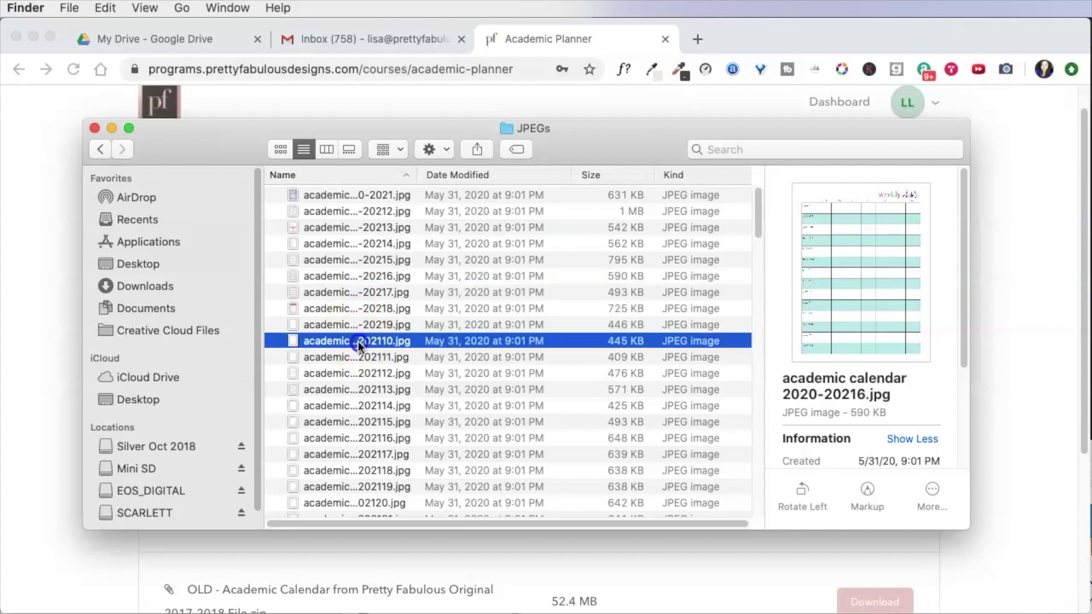
left_click(353, 407)
left_click(356, 307)
left_click(356, 245)
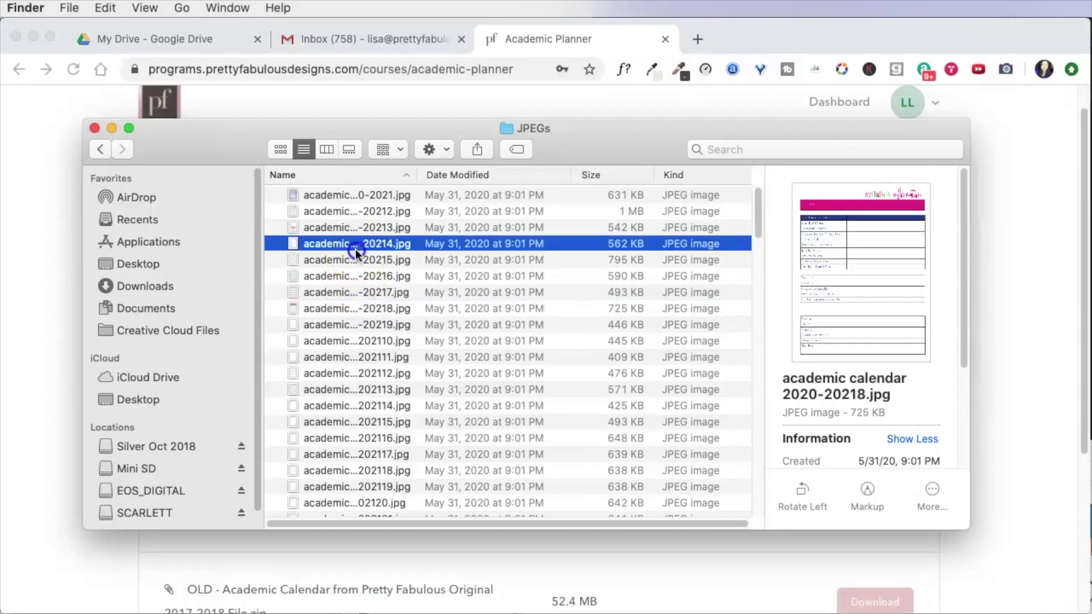
left_click(101, 151)
Step: Browse the Links folder images, then open academic calendar 2020-2021.indd in InDesign
left_click(339, 292)
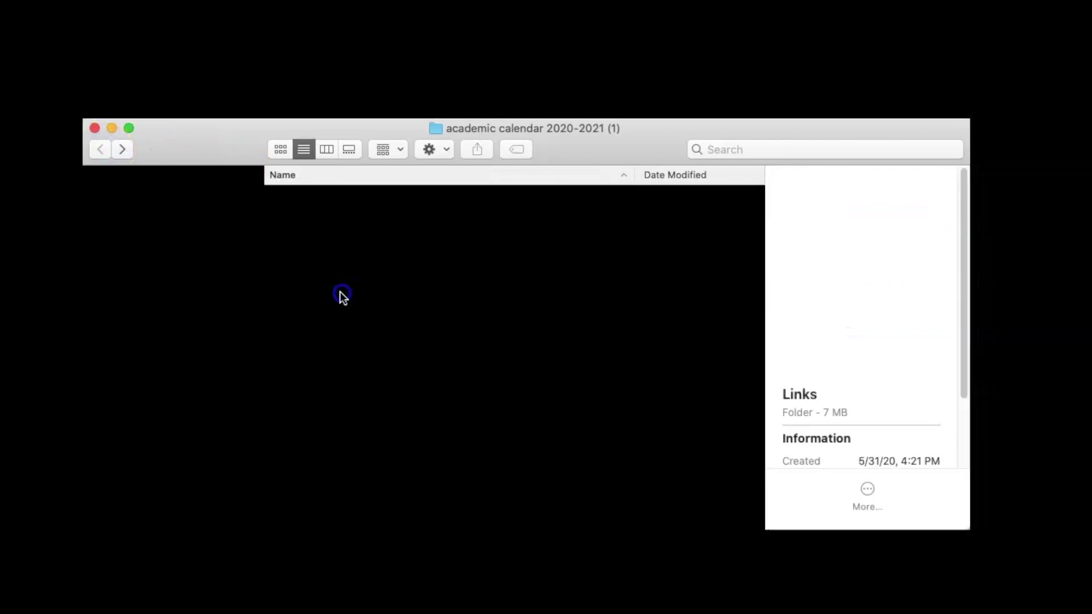
double_click(340, 292)
left_click(346, 196)
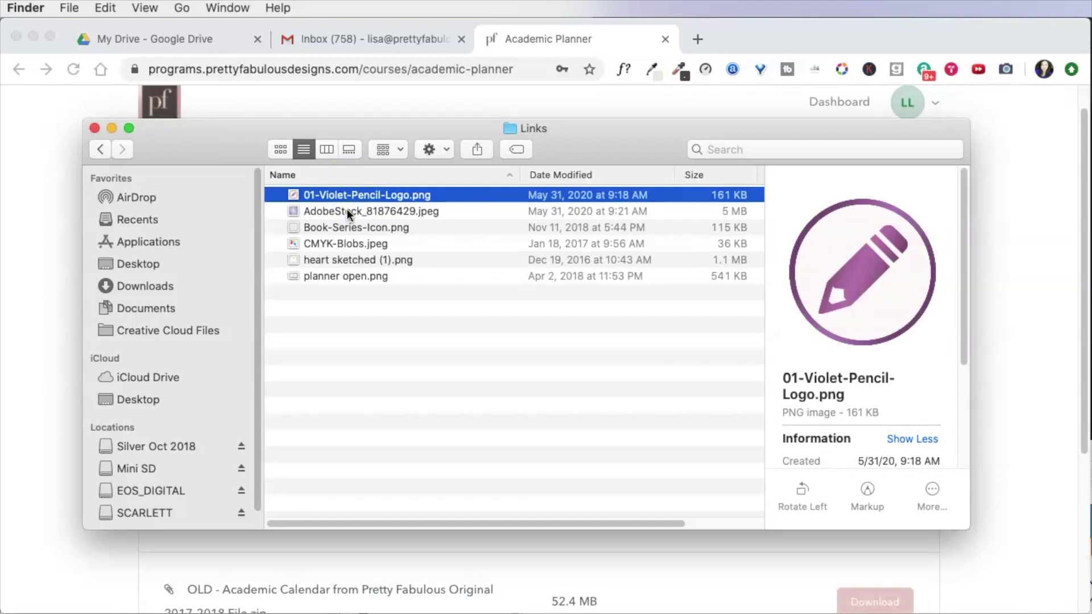
left_click(347, 211)
left_click(343, 227)
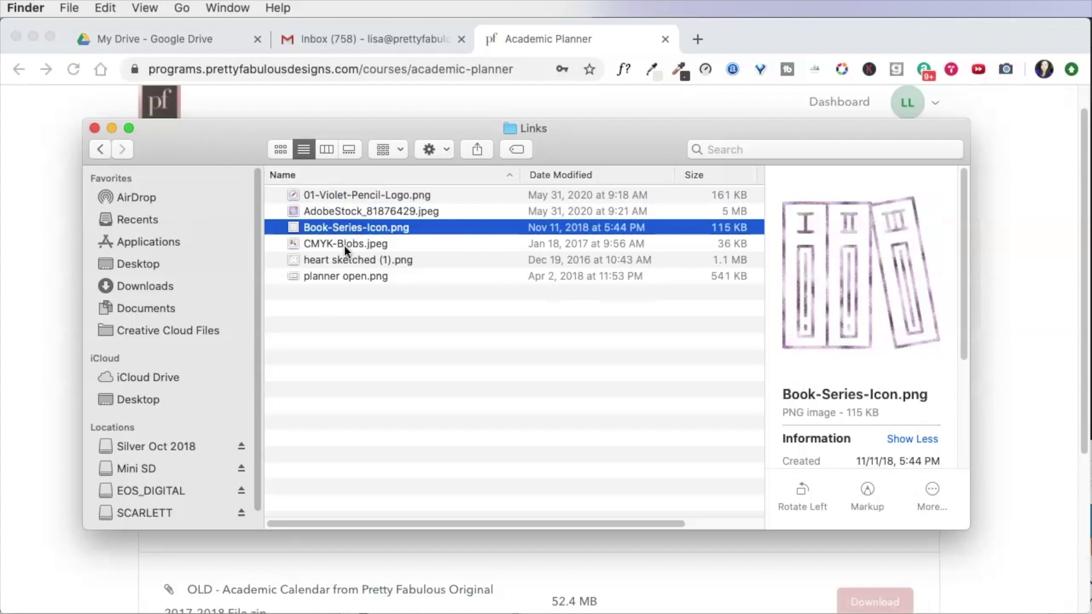
left_click(343, 245)
left_click(100, 149)
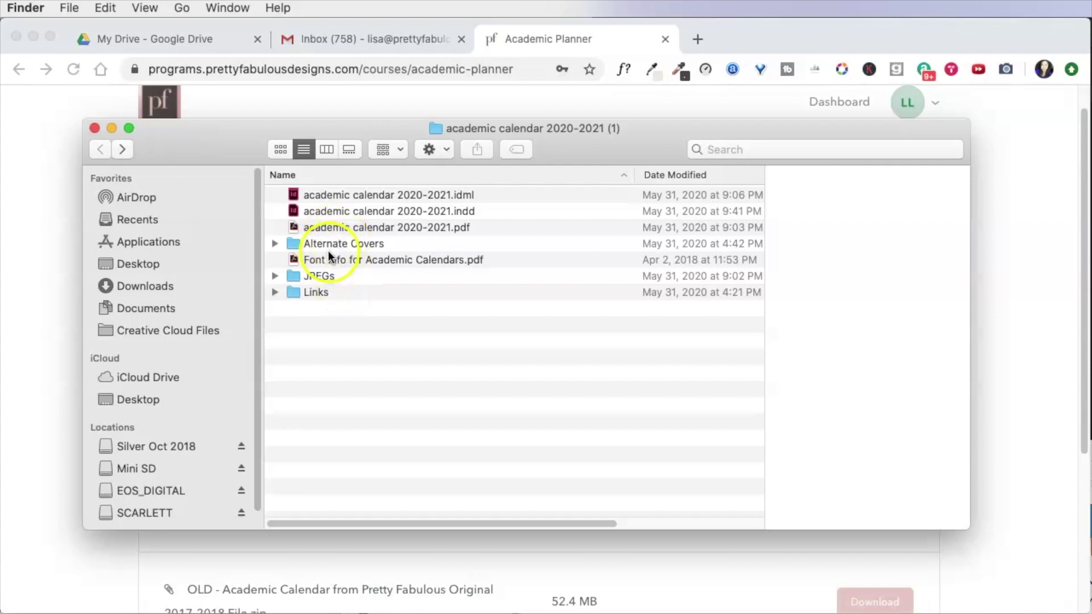
double_click(432, 213)
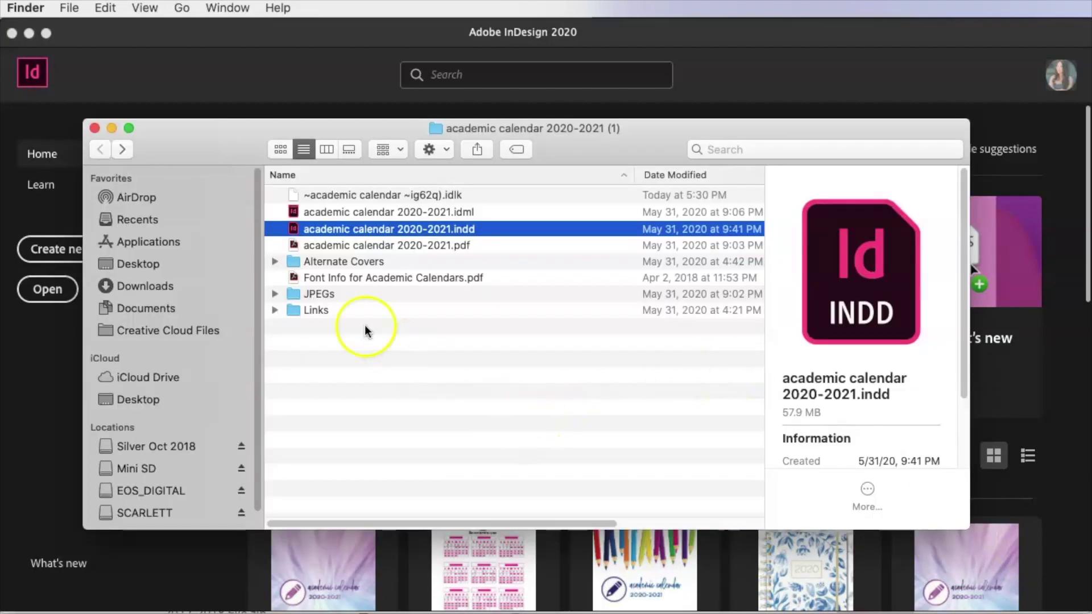
Step: Dismiss the missing-links alert, enable Adobe Fonts for the missing fonts, and close the dialog
double_click(350, 312)
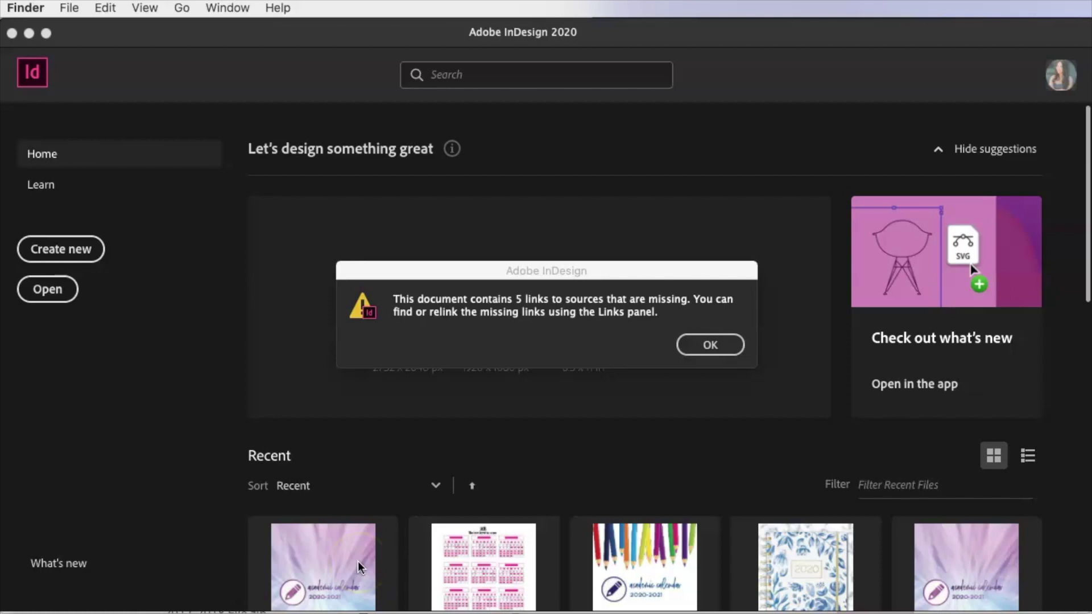
left_click(716, 345)
left_click(712, 345)
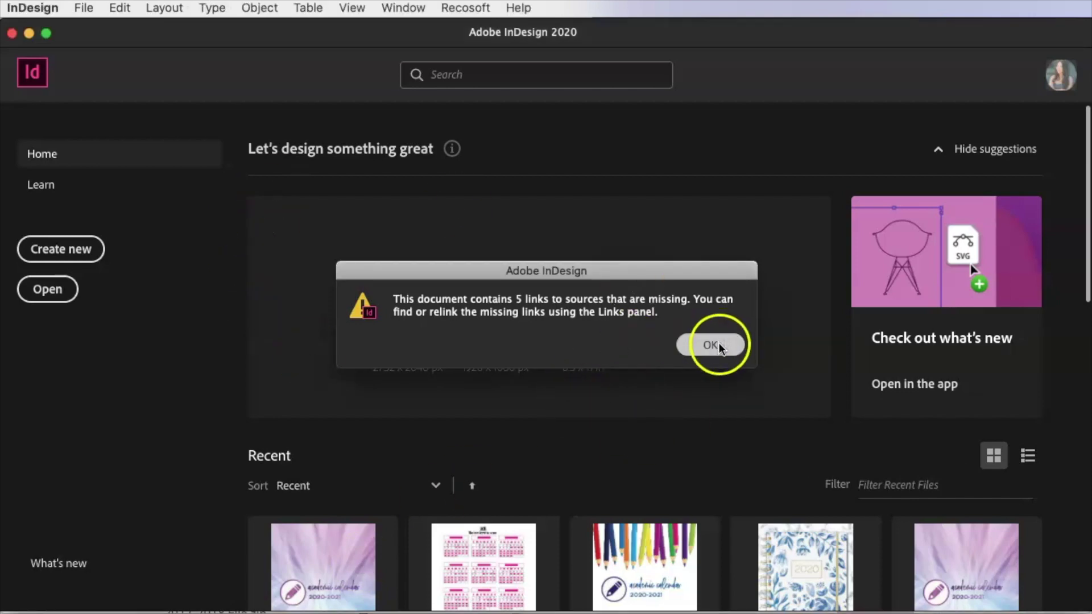
left_click(601, 205)
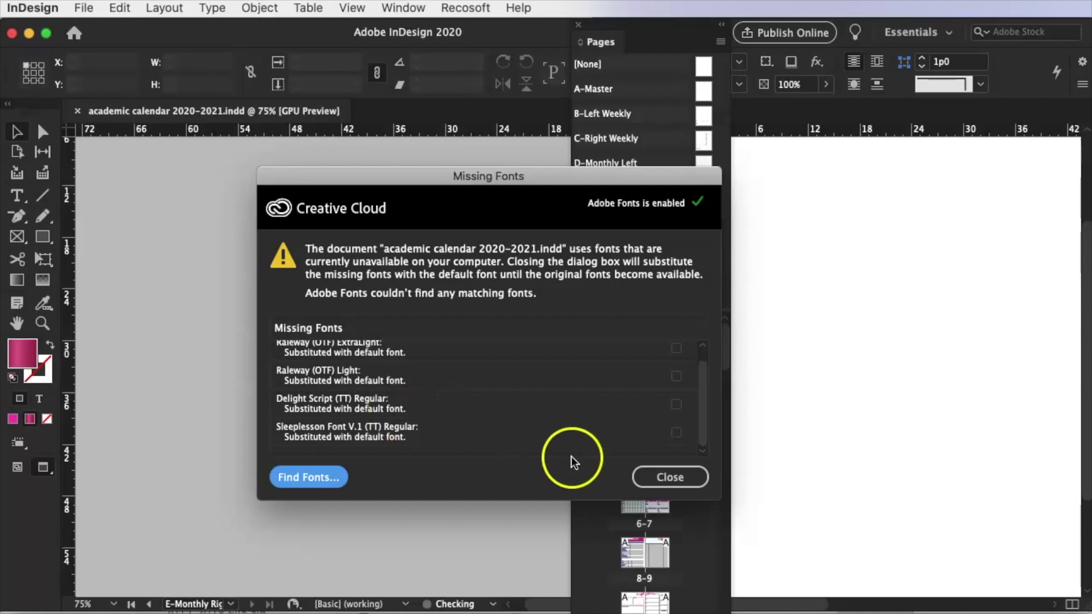
left_click(667, 480)
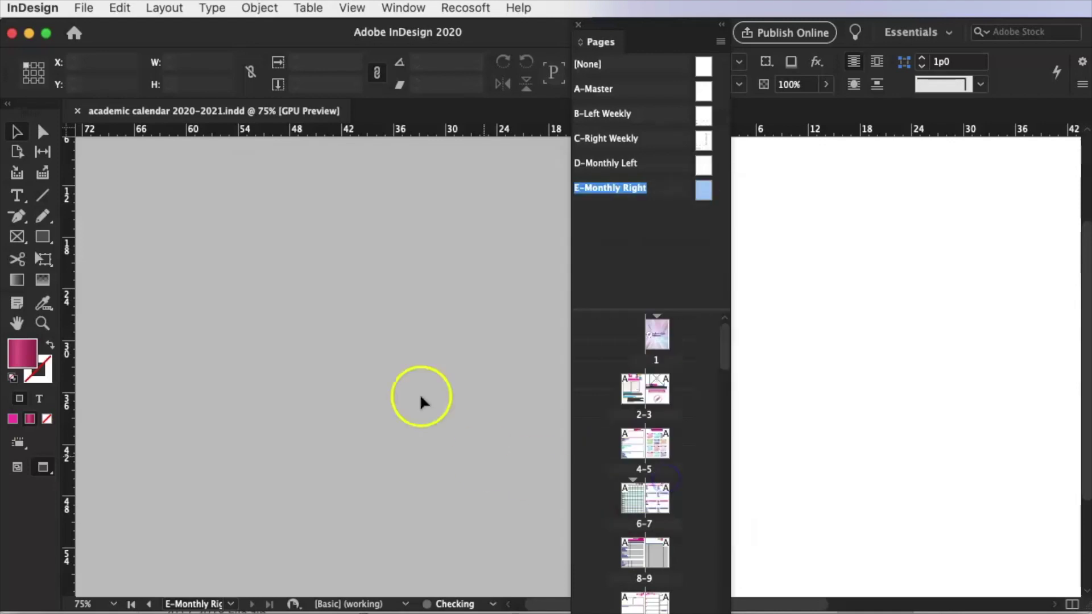
Step: Dock the Pages panel aside and review the full preflight error list, including page 6's text frame error
left_click_drag(658, 34, 976, 35)
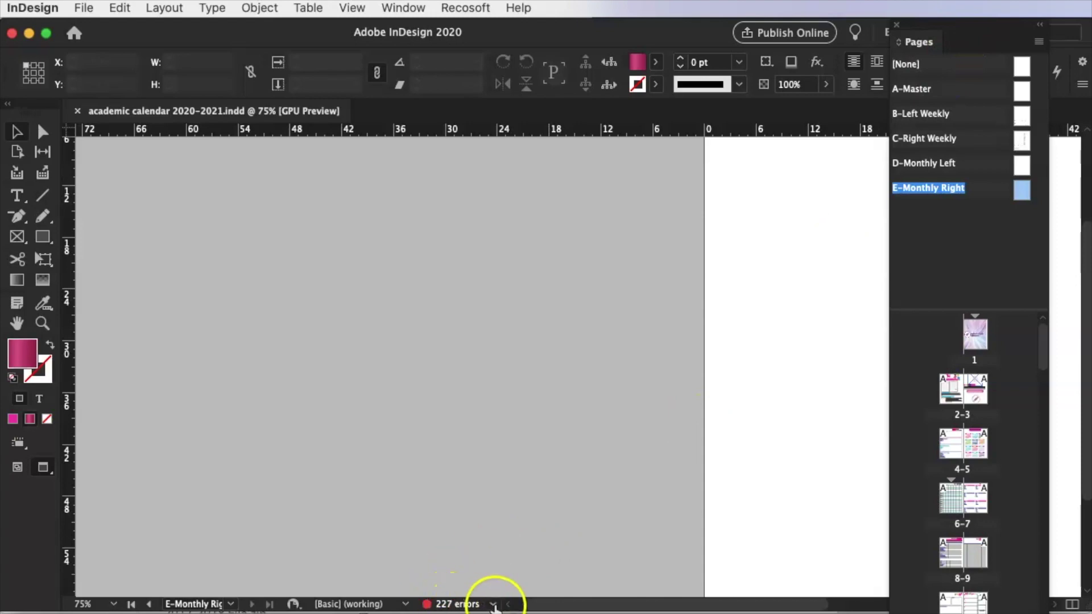
left_click(492, 604)
left_click(529, 609)
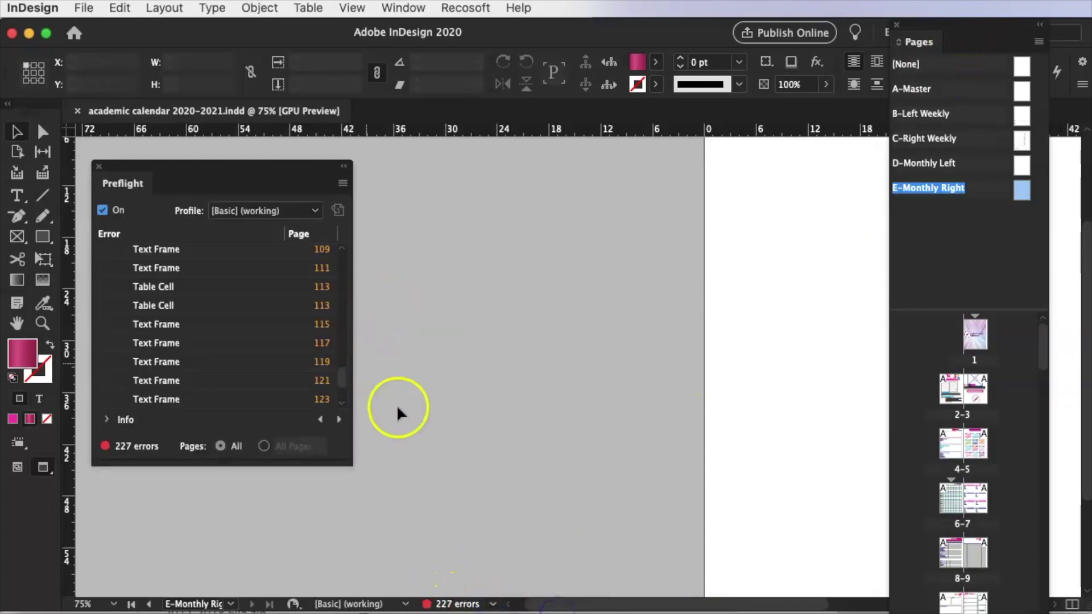
scroll(273, 296, "up", 10)
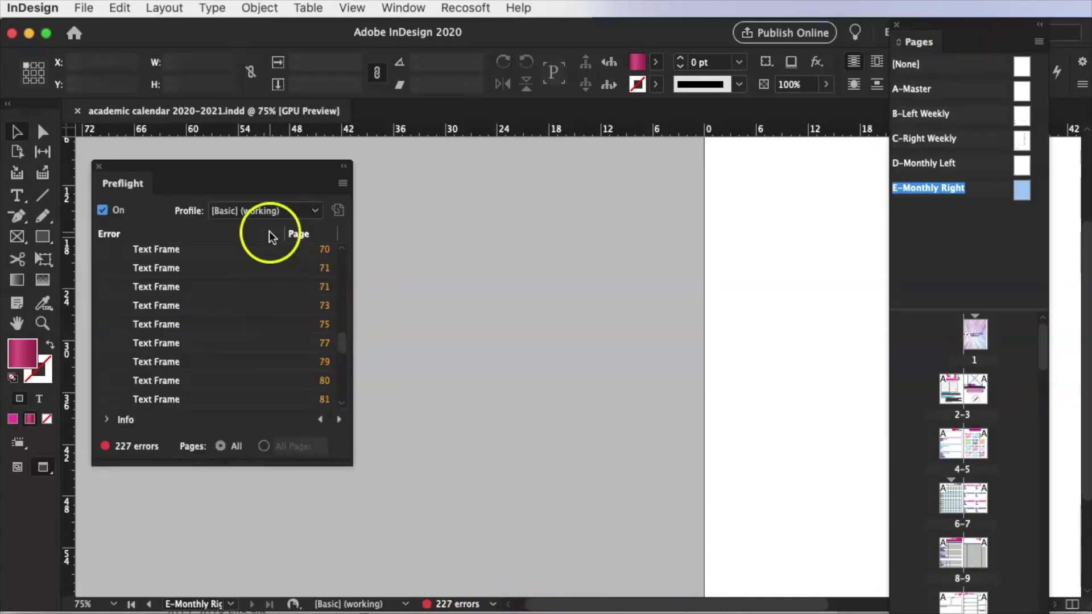
left_click(261, 250)
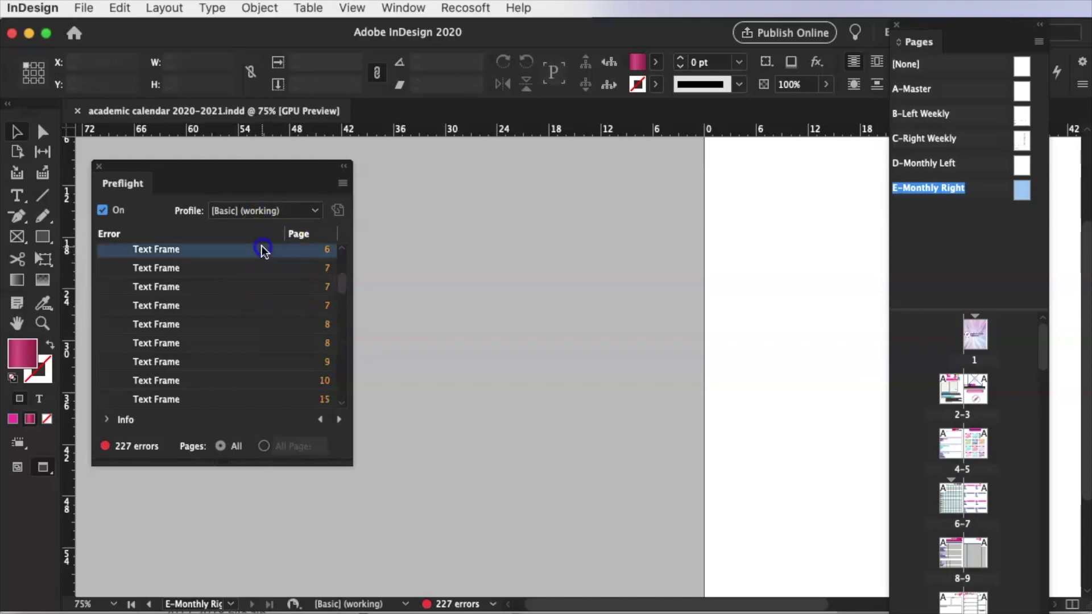
left_click_drag(665, 606, 868, 591)
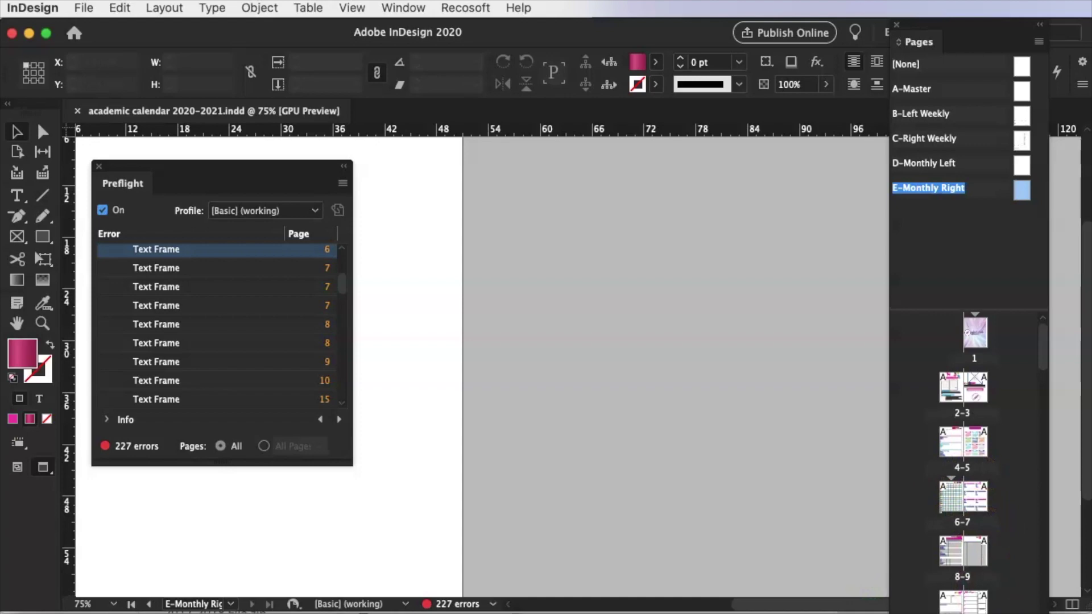
scroll(977, 580, "down", 6)
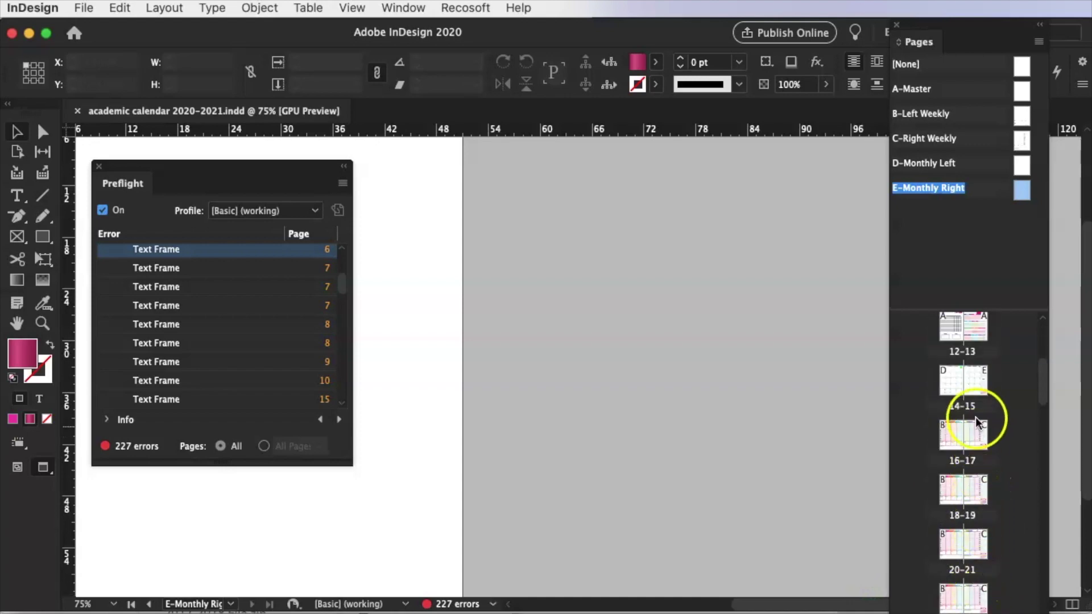
Step: Jump to spread 14-15, close Preflight, and zoom out on the weekly schedule and study buddies spread
double_click(974, 383)
scroll(597, 427, "down", 5)
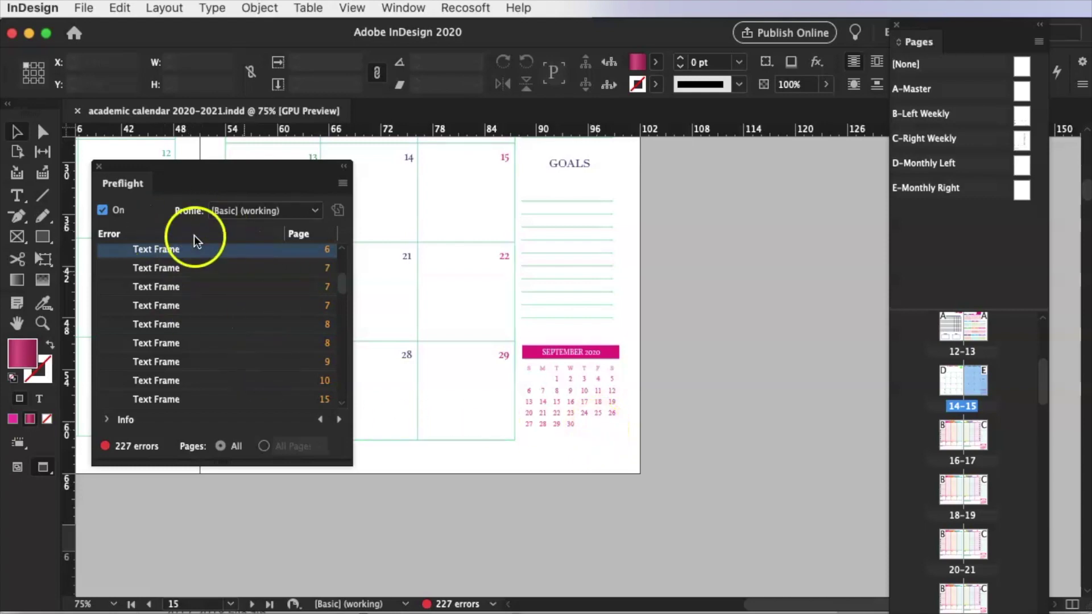
left_click(100, 167)
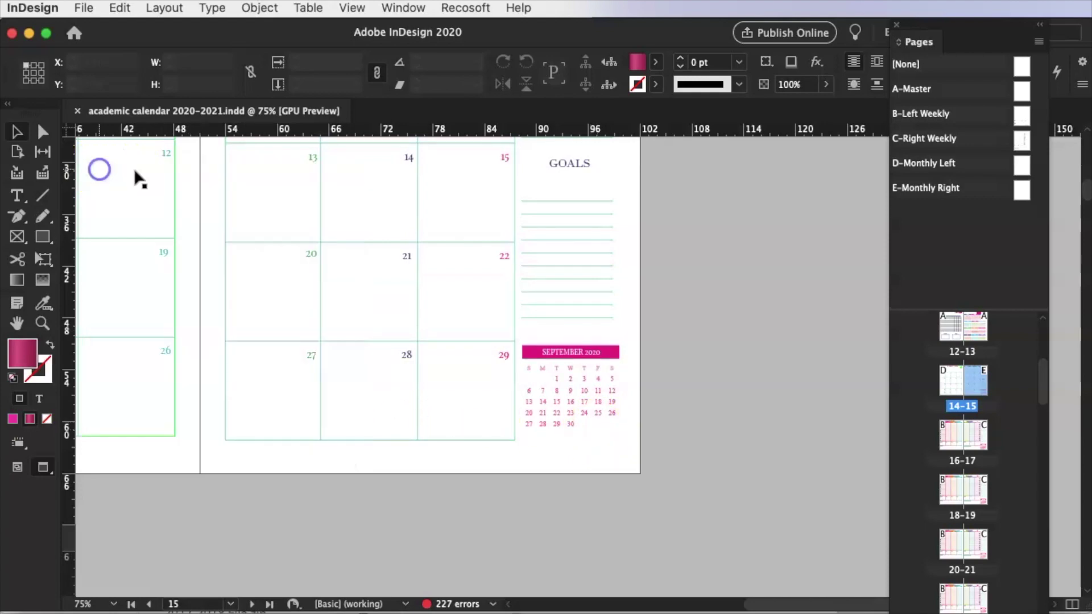
left_click(366, 189)
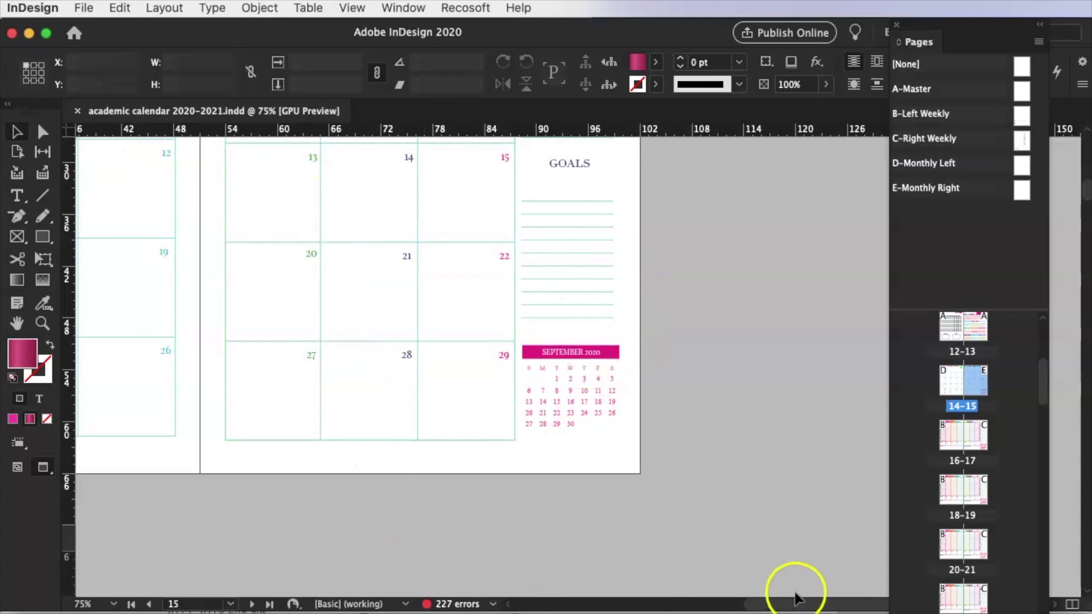
left_click_drag(808, 604, 702, 596)
scroll(575, 577, "up", 1)
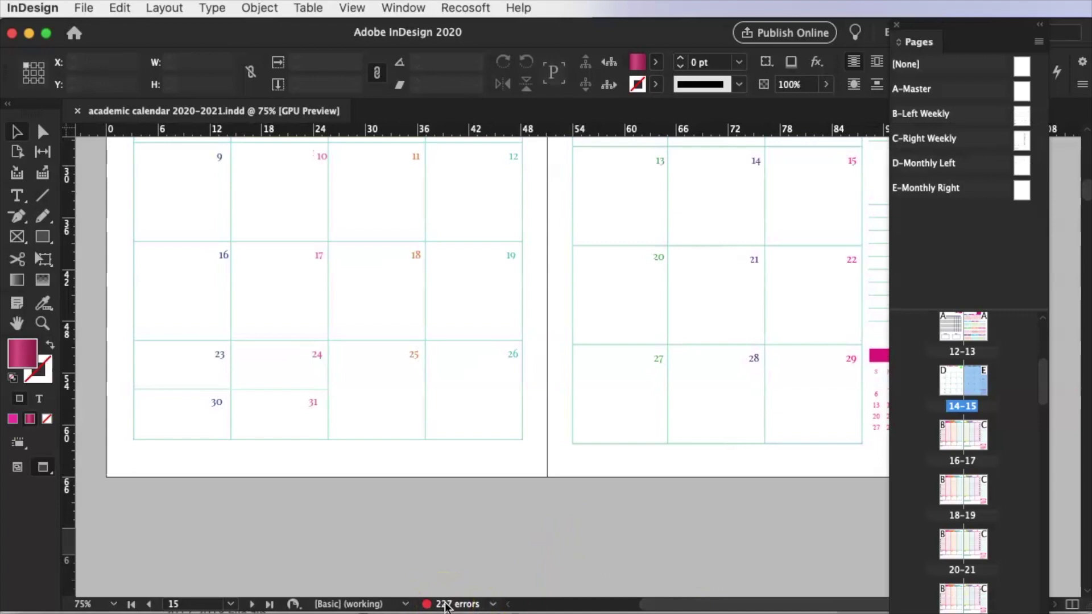
scroll(529, 556, "up", 15)
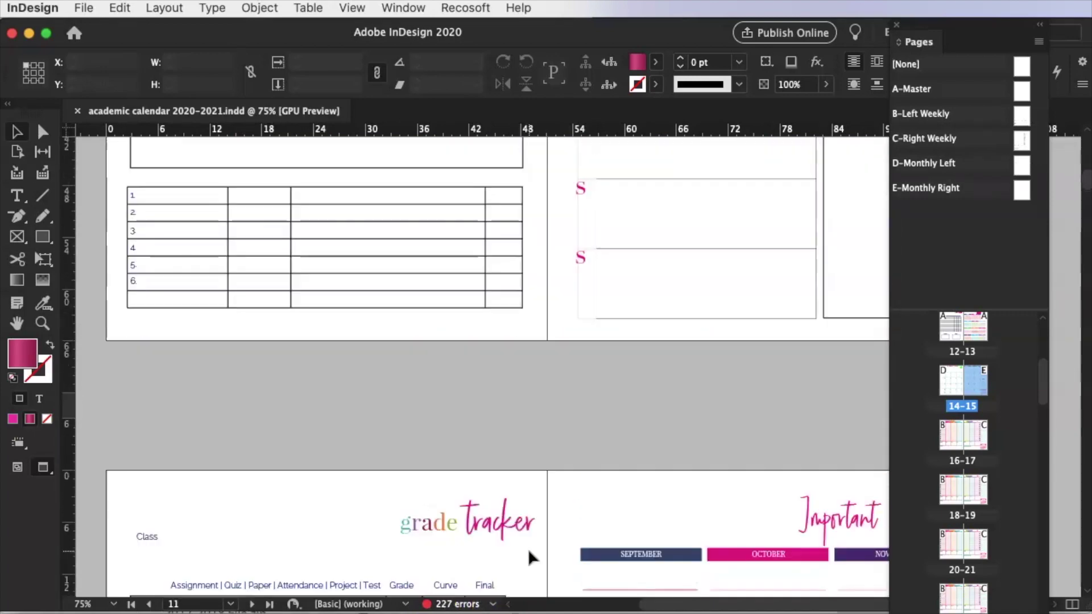
scroll(492, 404, "up", 2)
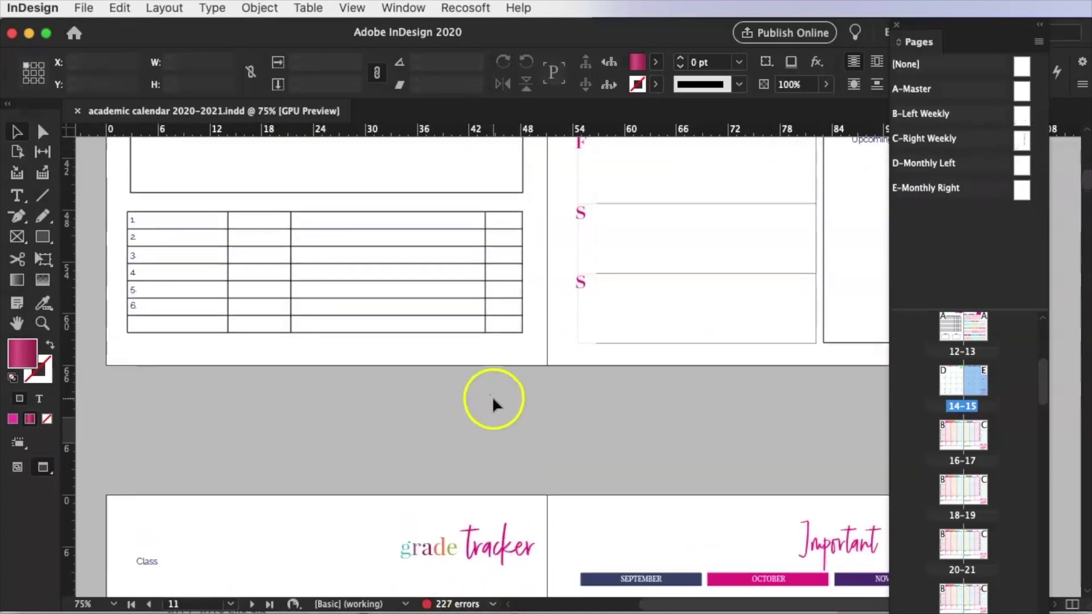
scroll(493, 404, "up", 15)
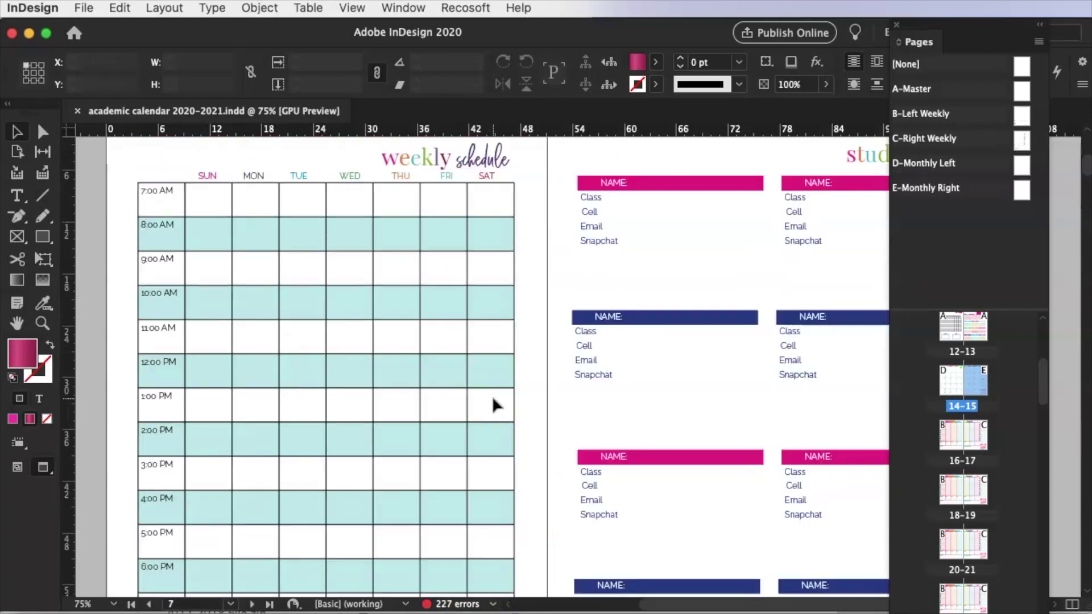
key("super+minus")
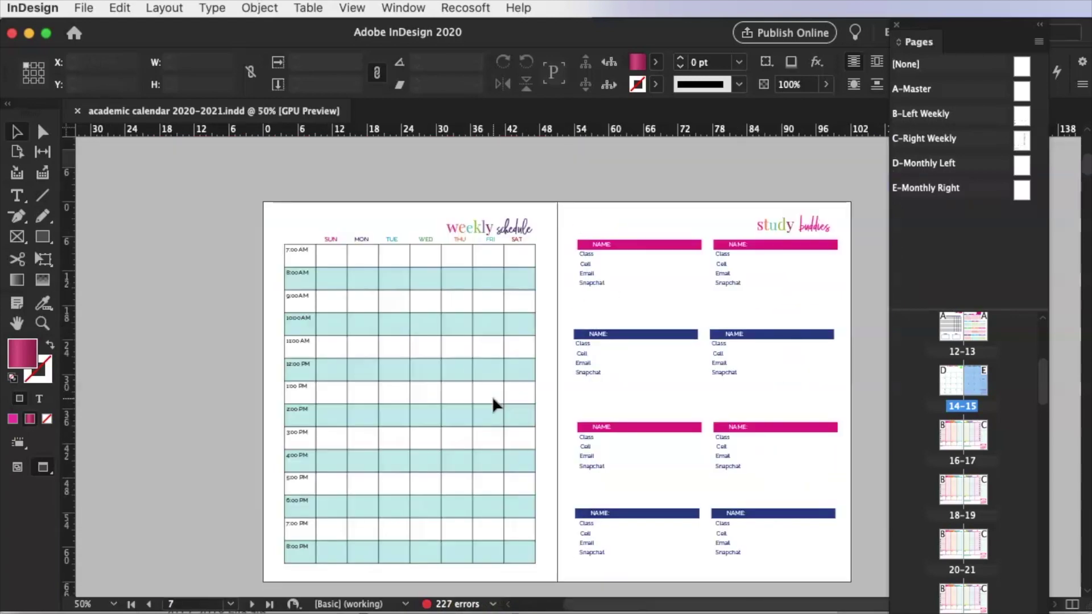
Step: Marquee-select and delete the cover background, pencil logo and title on page 1, then switch to Finder
scroll(882, 452, "up", 15)
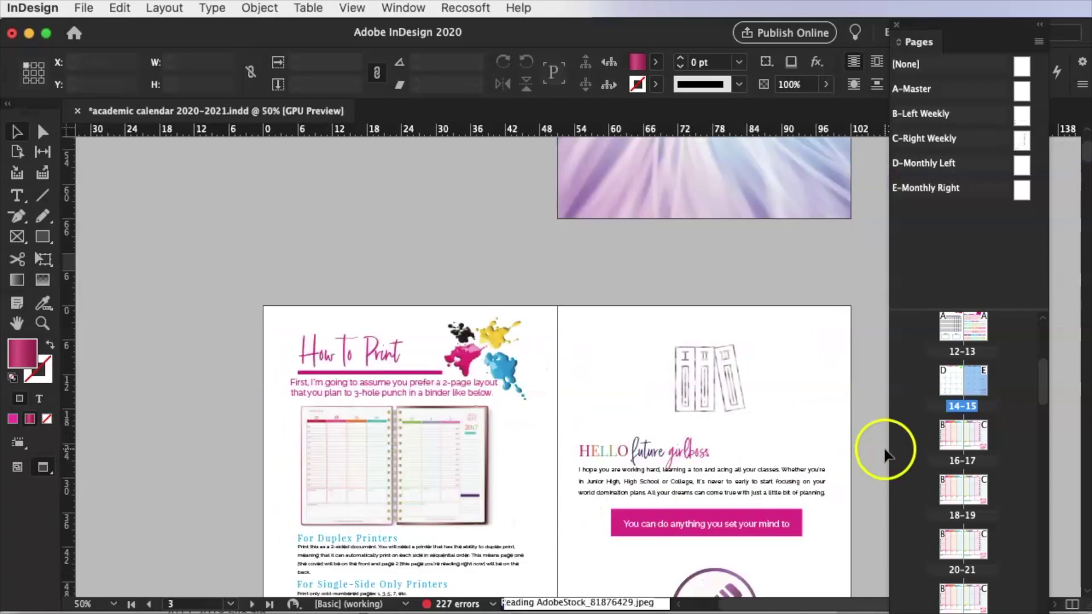
left_click(704, 294)
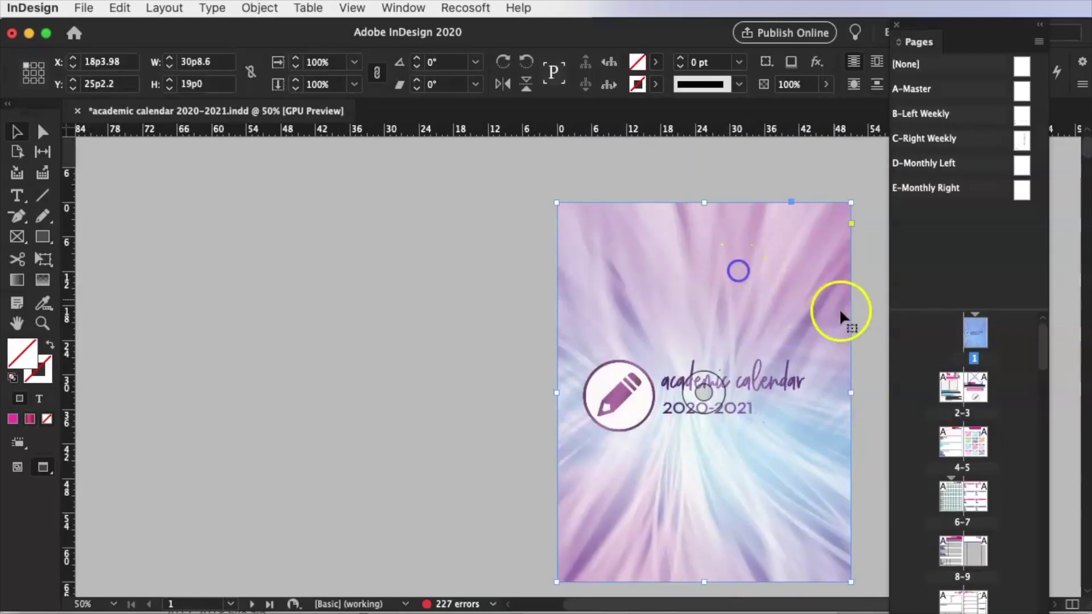
left_click(875, 384)
left_click_drag(975, 331, 997, 396)
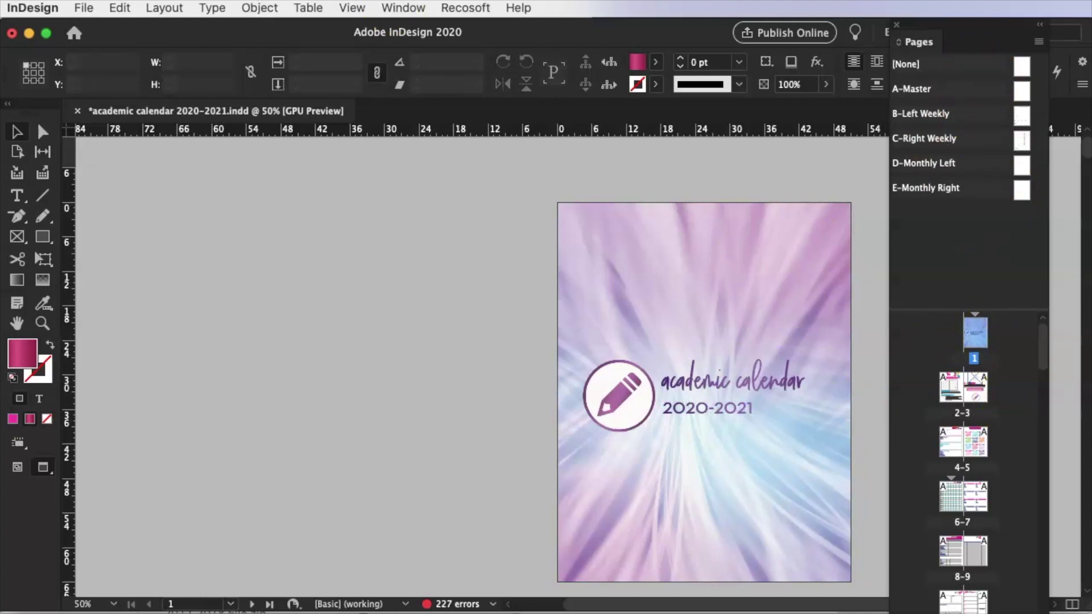
left_click(404, 7)
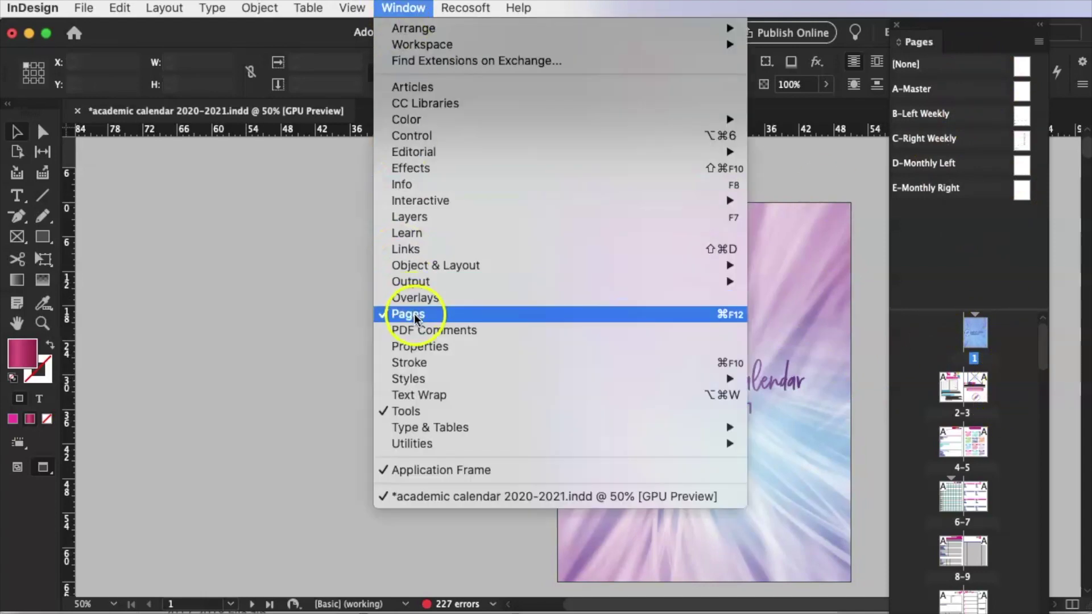
left_click(228, 279)
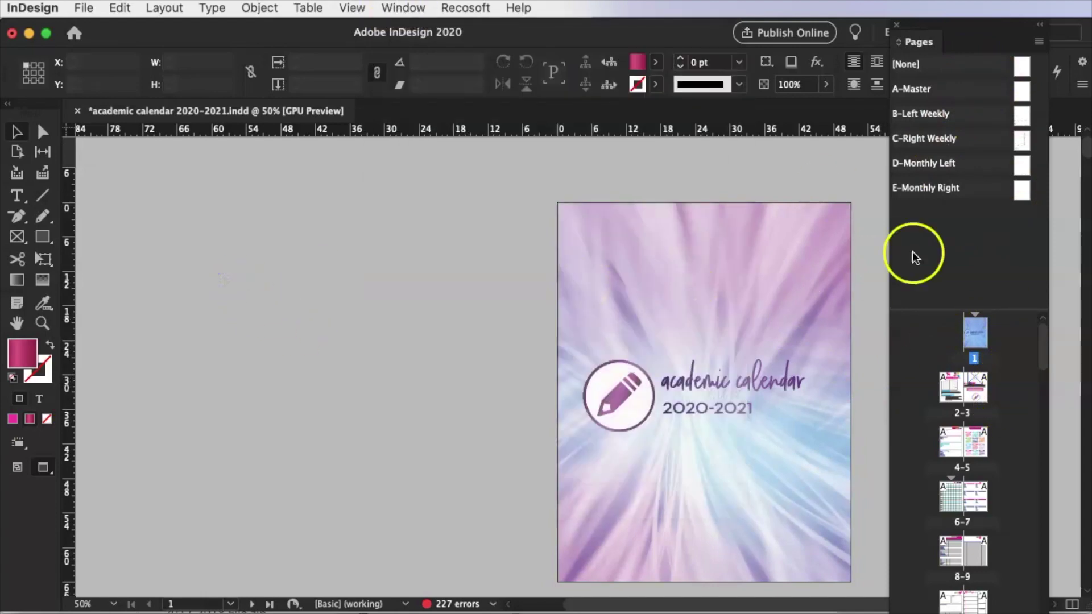
left_click(650, 232)
left_click(453, 188)
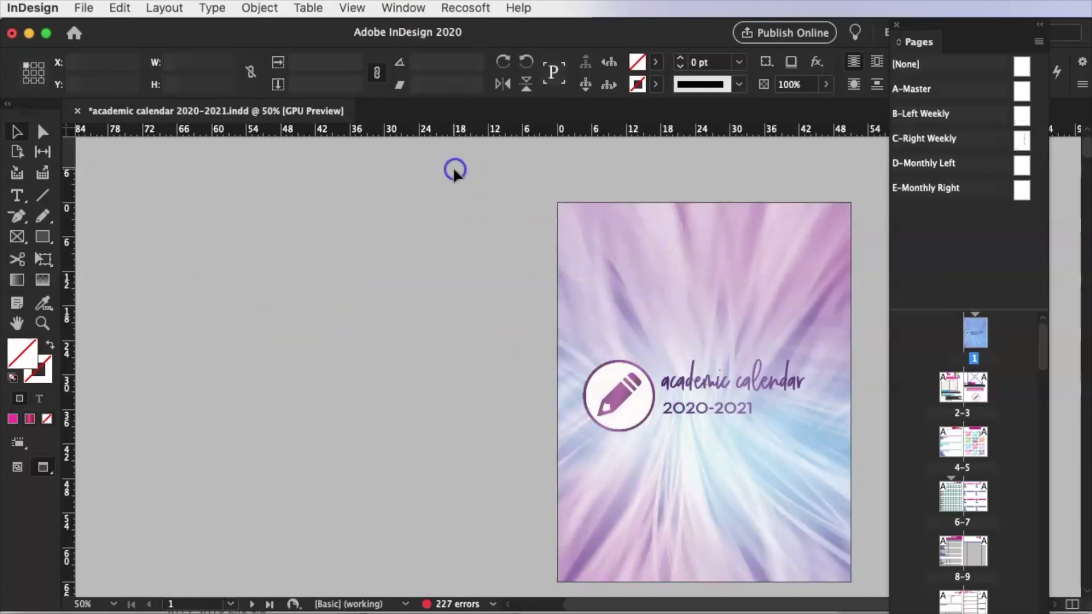
left_click_drag(455, 171, 874, 586)
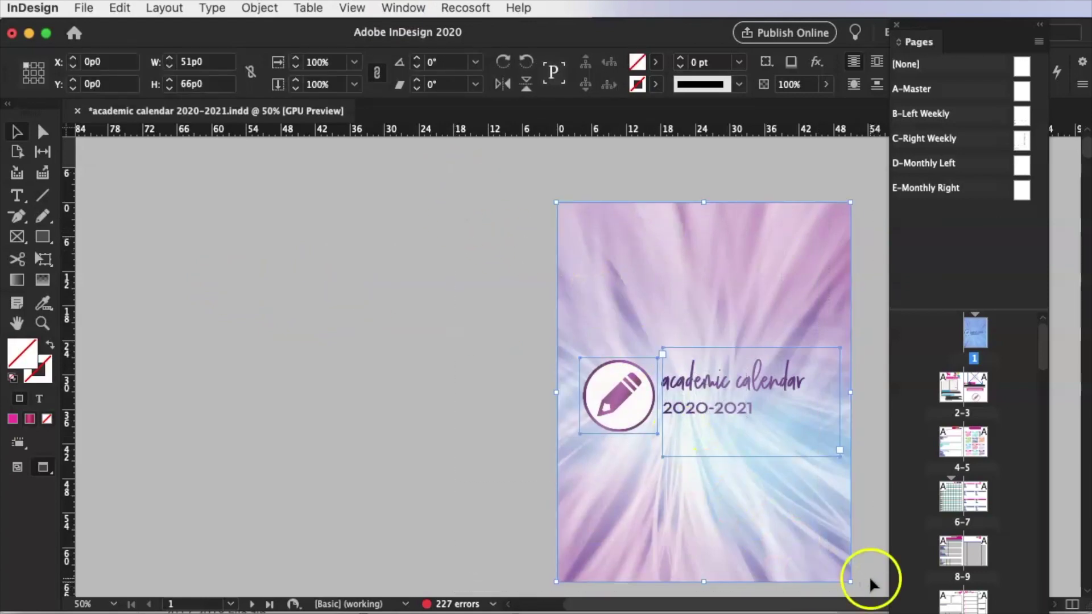
key("Delete")
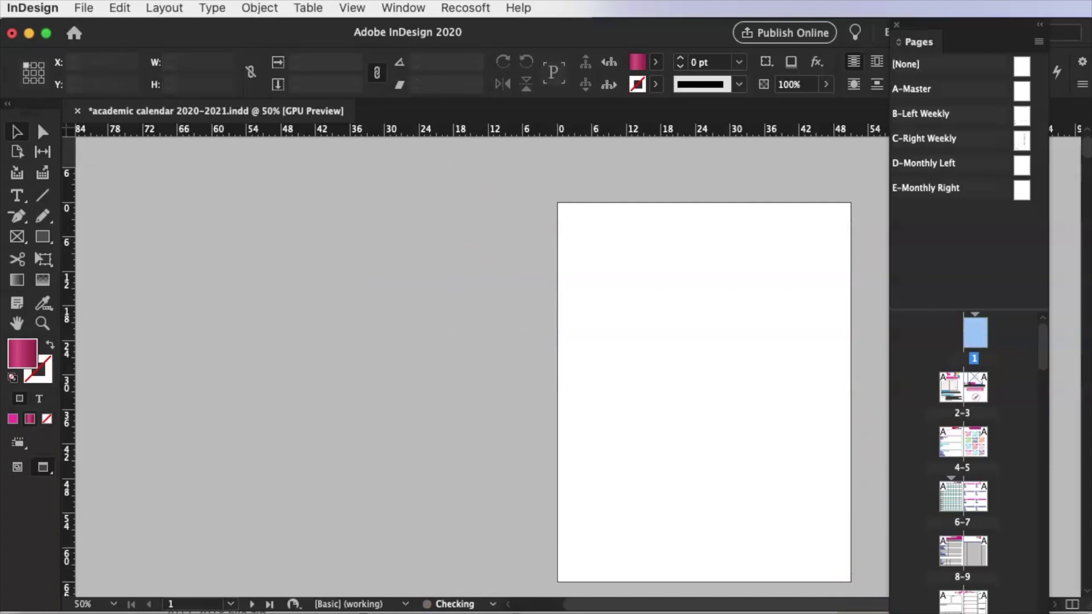
key("super+Tab")
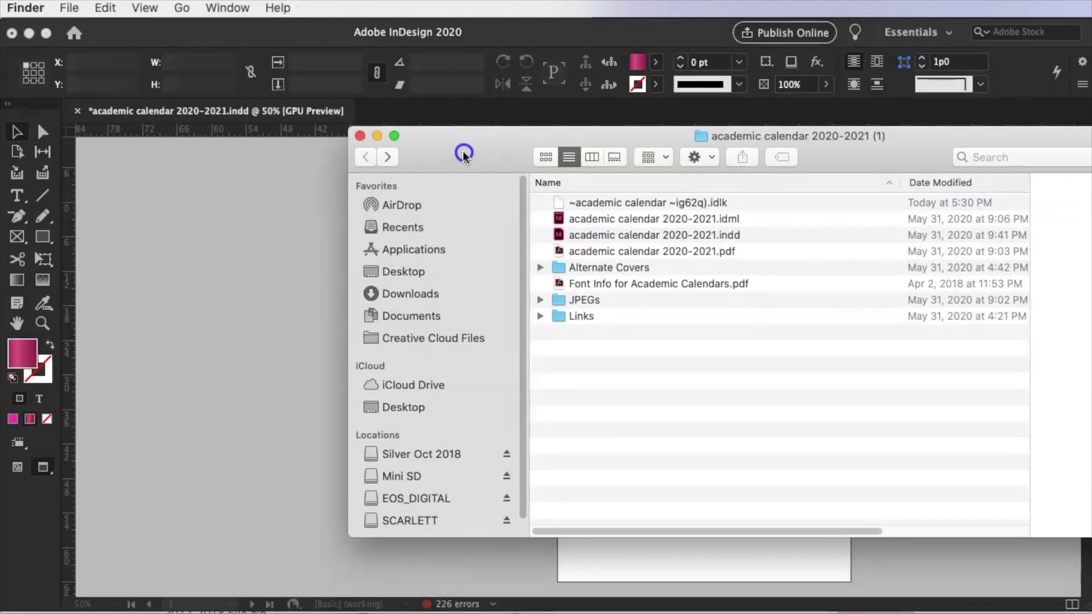
Step: Drag 01 Pink with Dots.jpg from Alternate Covers onto page 1 and frame it to fill the page
left_click_drag(463, 151, 460, 151)
double_click(614, 266)
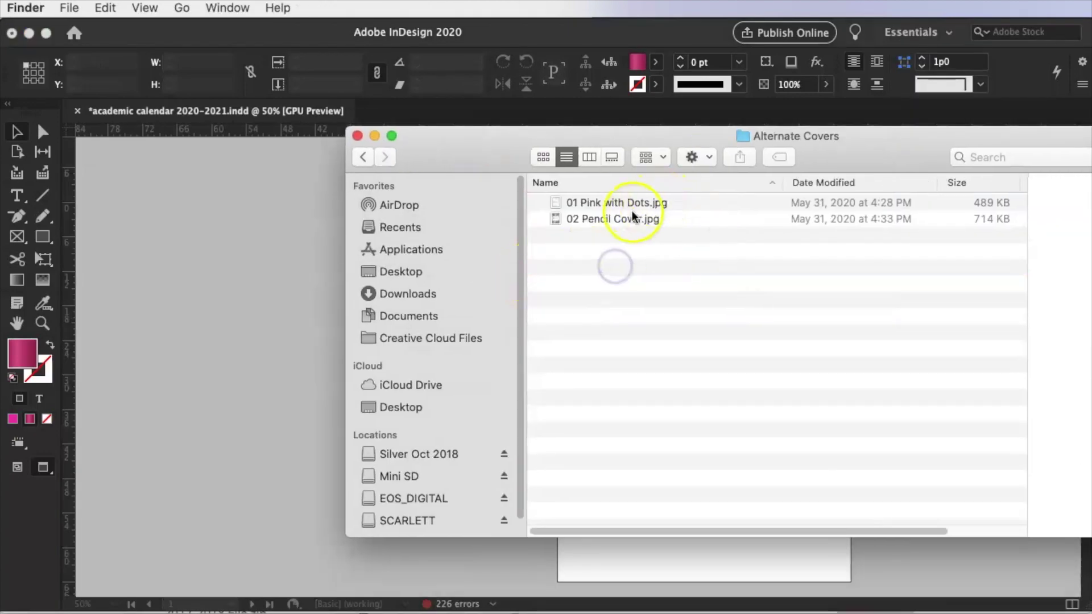
left_click(606, 204)
left_click_drag(468, 158, 464, 444)
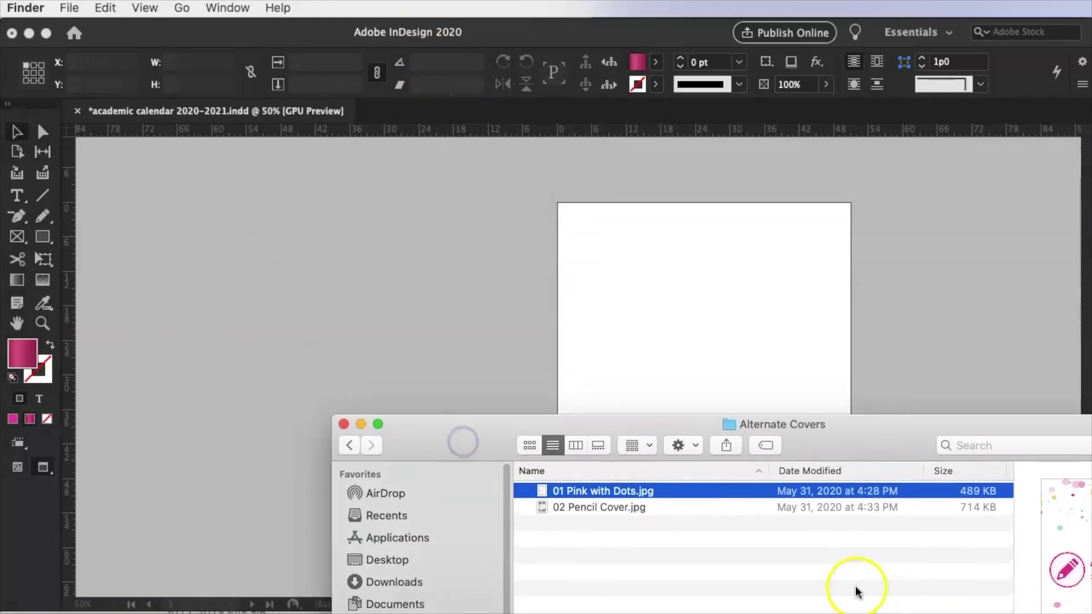
left_click_drag(639, 498, 631, 246)
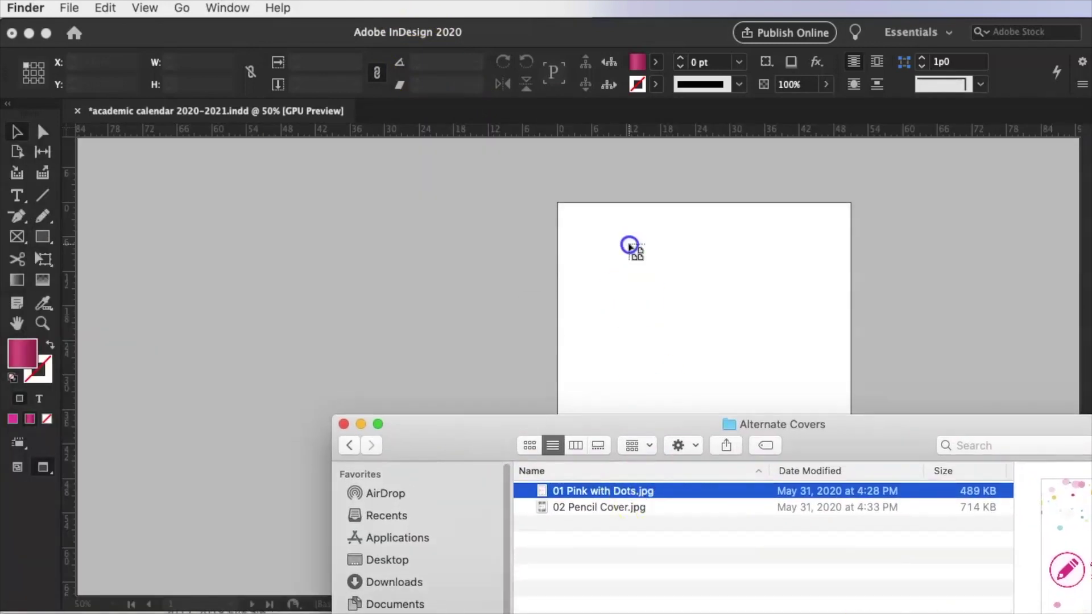
left_click(561, 207)
left_click_drag(561, 207, 854, 582)
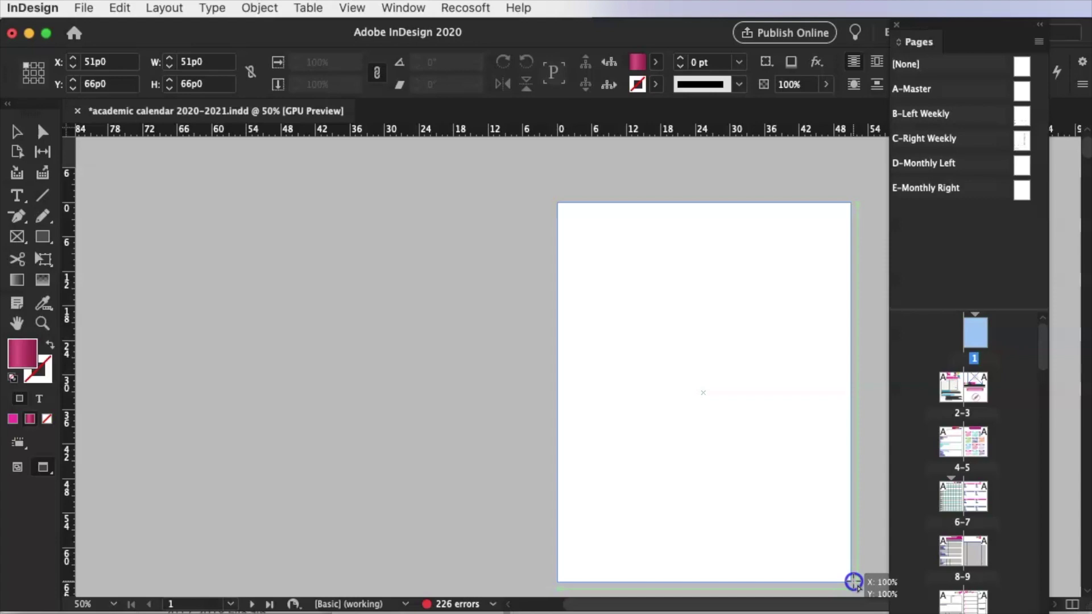
Step: Finish the pink dots frame at the page's bottom-right corner, then select and delete the dotted cover
left_click_drag(854, 582, 857, 584)
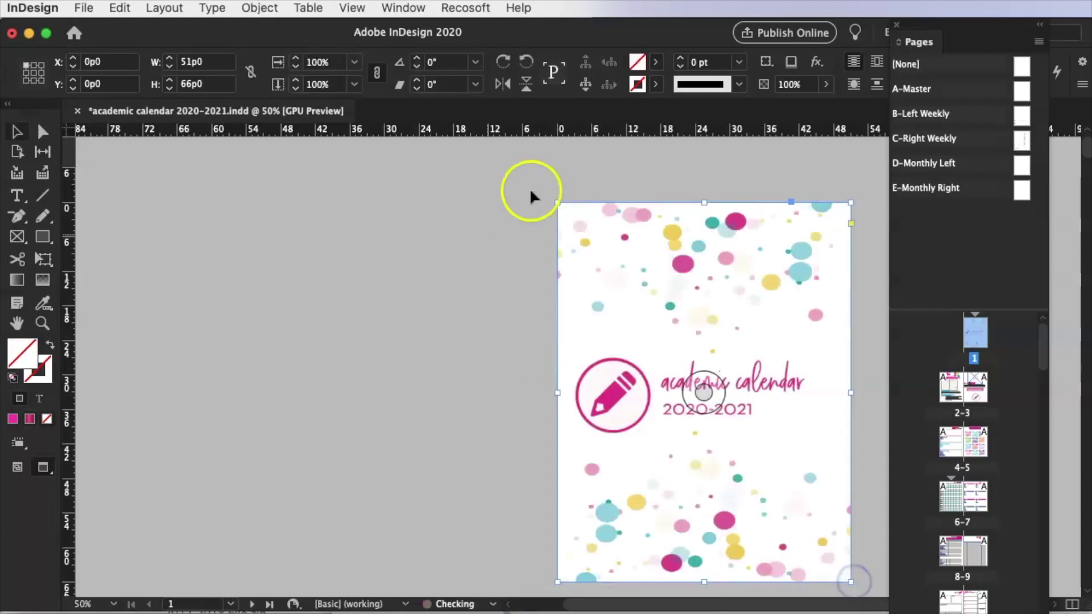
left_click(422, 316)
left_click_drag(490, 248, 799, 438)
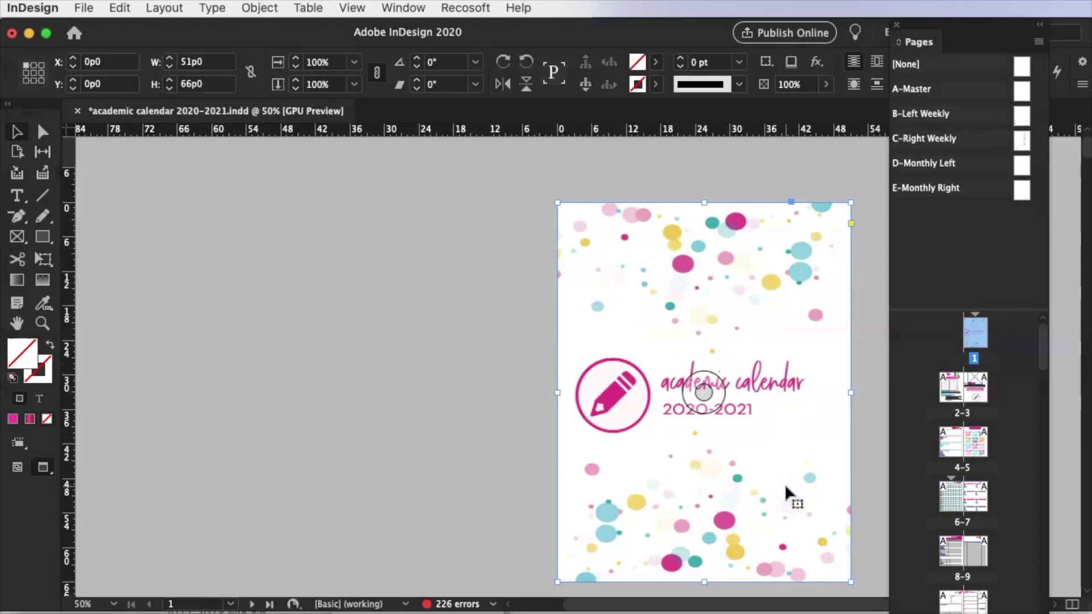
key("Delete")
Step: Place 02 Pencil Cover.jpg from Finder on page 1 in a page-filling 51p0 × 66p0 frame
key("super+Tab")
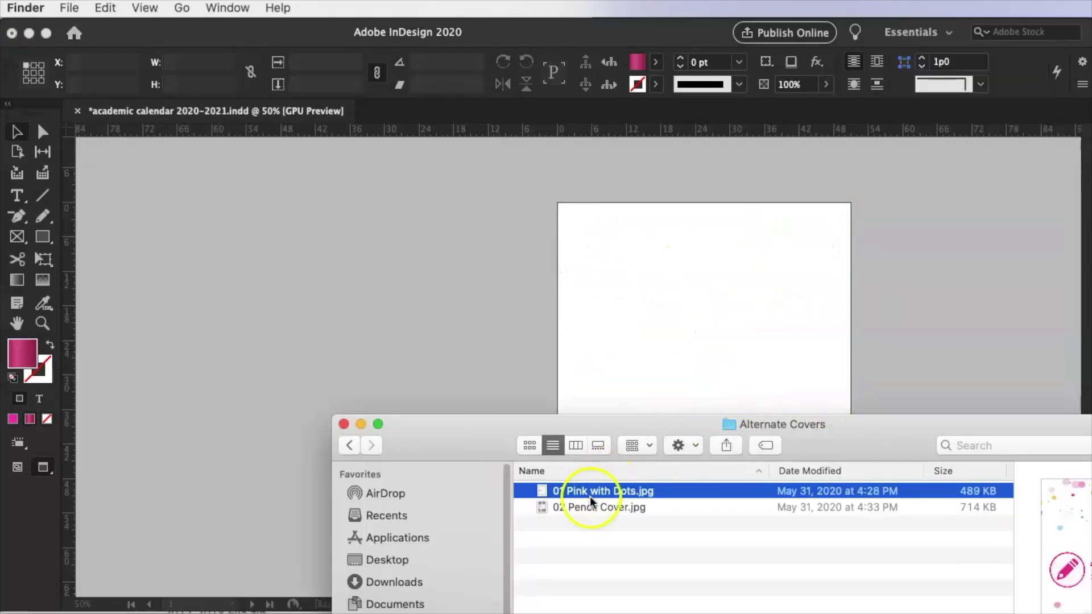
left_click(592, 507)
left_click_drag(591, 510, 612, 268)
mouse_move(558, 204)
left_mouse_down()
mouse_move(779, 441)
mouse_move(821, 510)
mouse_move(681, 376)
mouse_move(553, 214)
left_mouse_up()
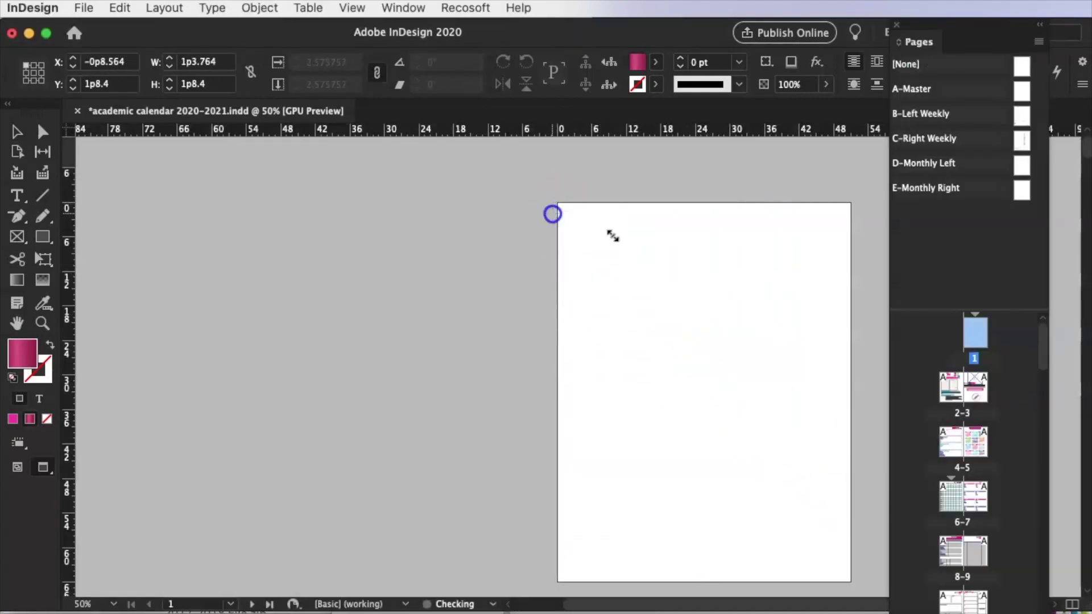
left_click(558, 204)
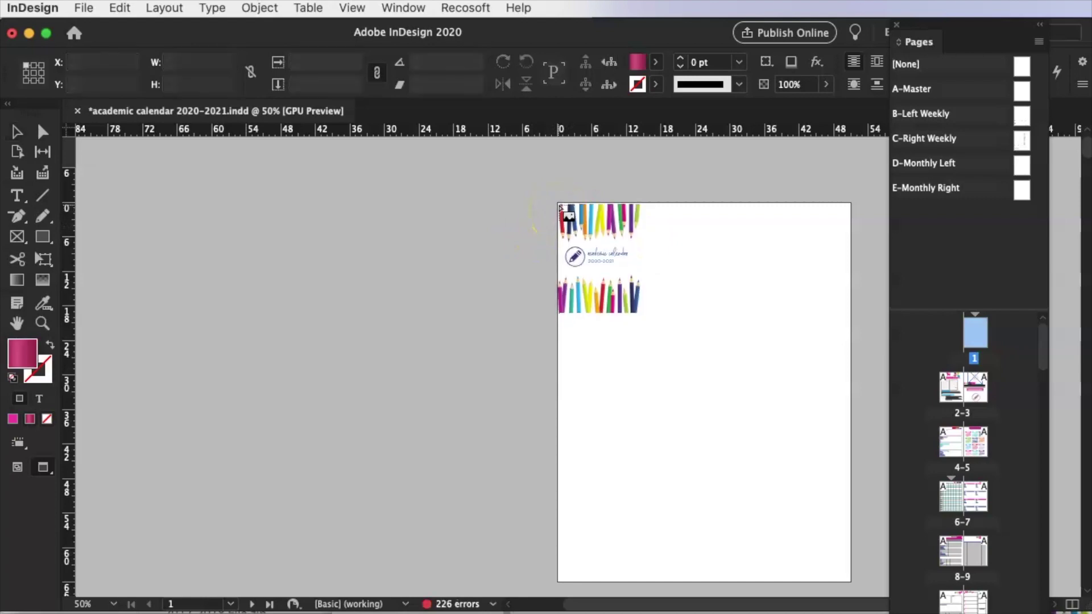
mouse_move(558, 203)
left_mouse_down()
mouse_move(832, 578)
mouse_move(851, 584)
left_mouse_up()
left_click(463, 329)
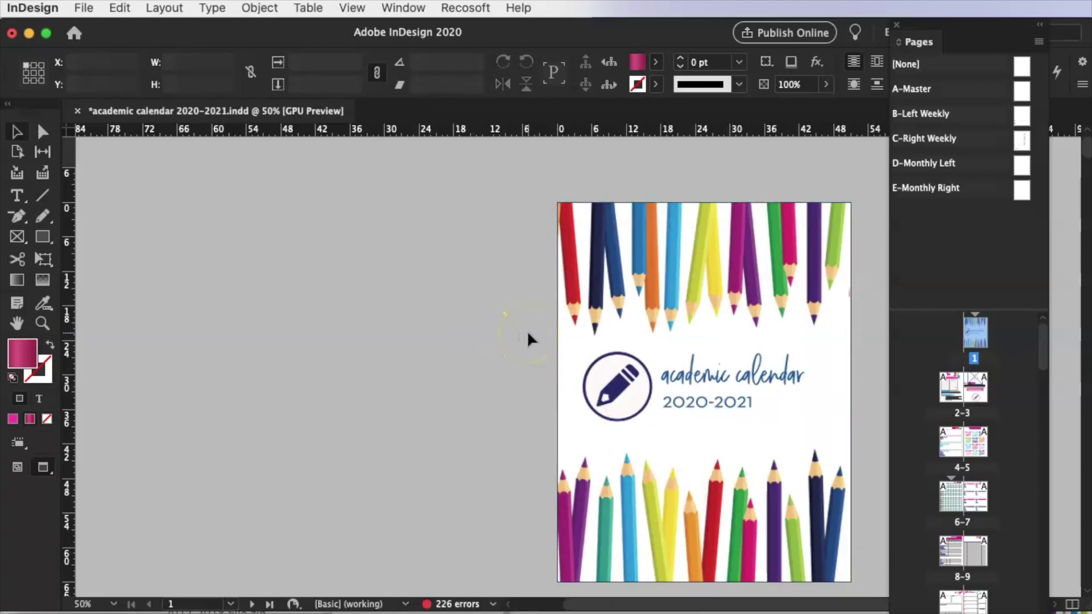
left_click(704, 392)
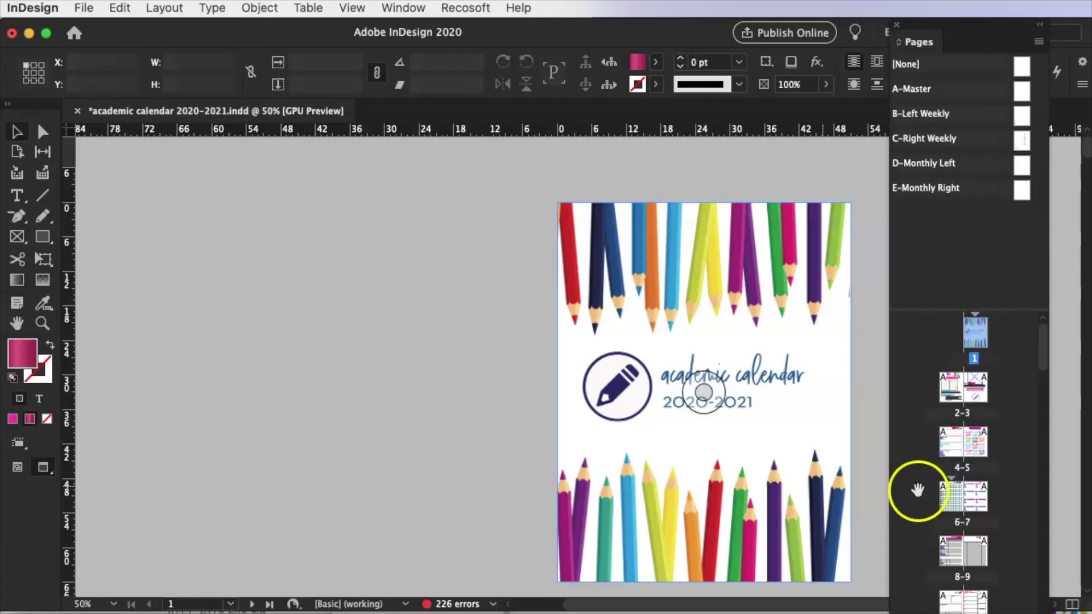
Step: Show spread 2–3 (How to Print / HELLO future girlboss) at 75% with the Type tool active
double_click(973, 402)
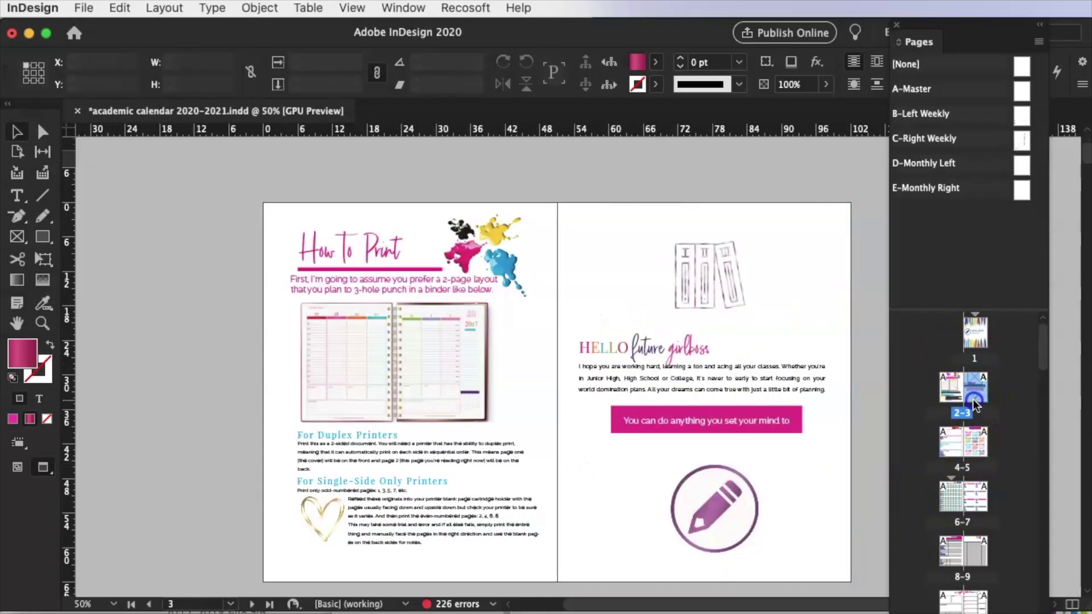
left_click(16, 196)
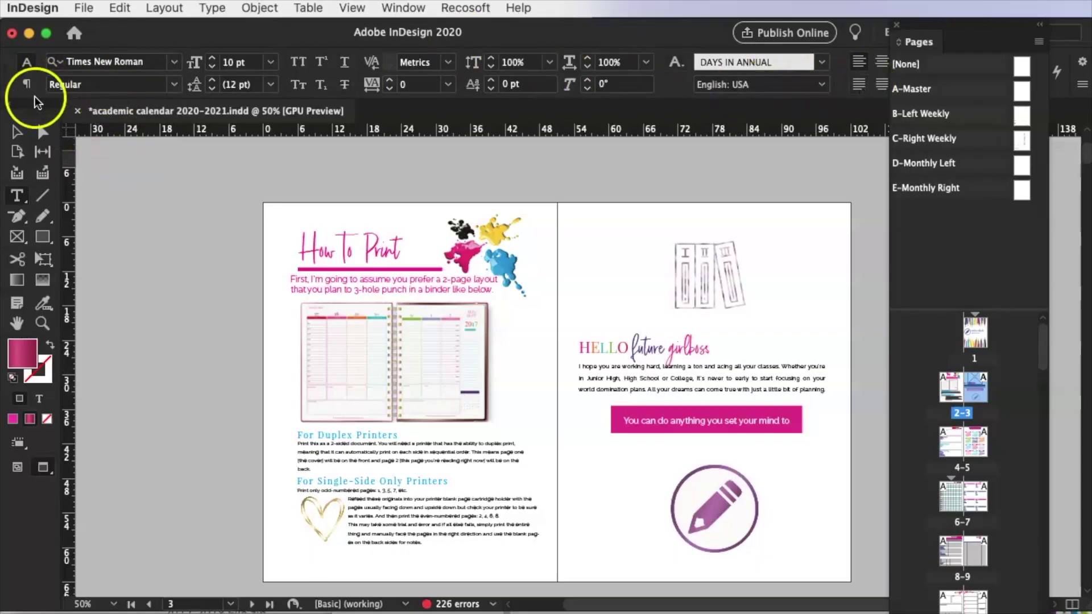
left_click(400, 7)
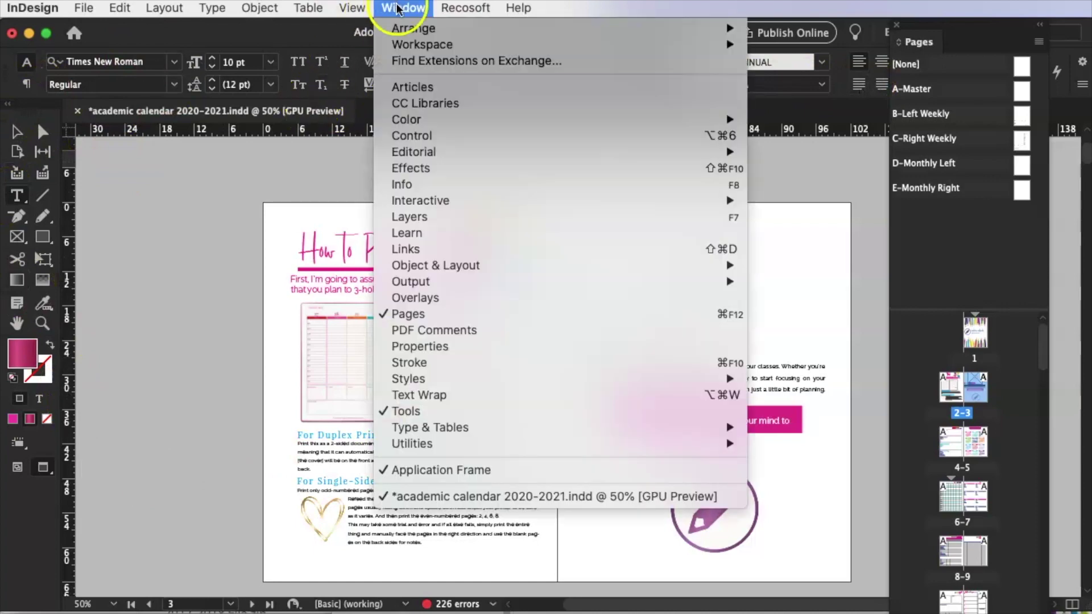
mouse_move(476, 44)
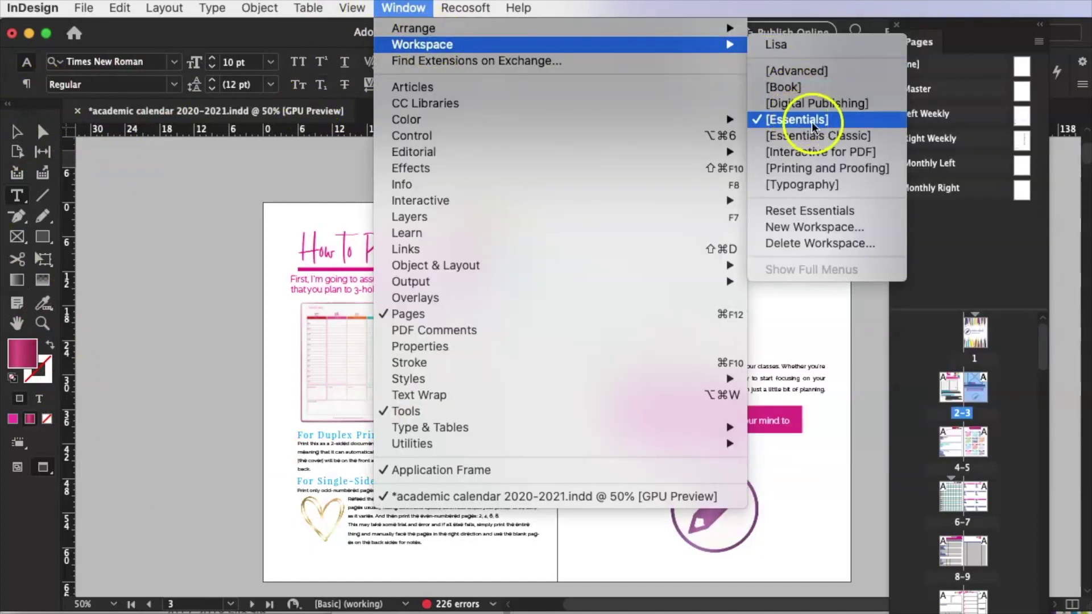
left_click(138, 204)
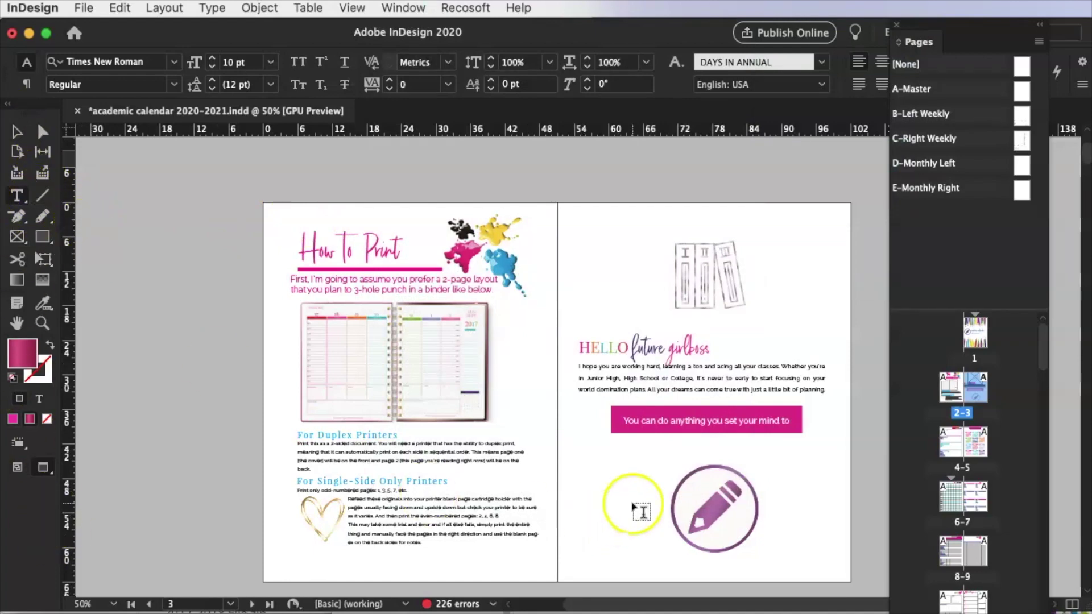
key("super+equal")
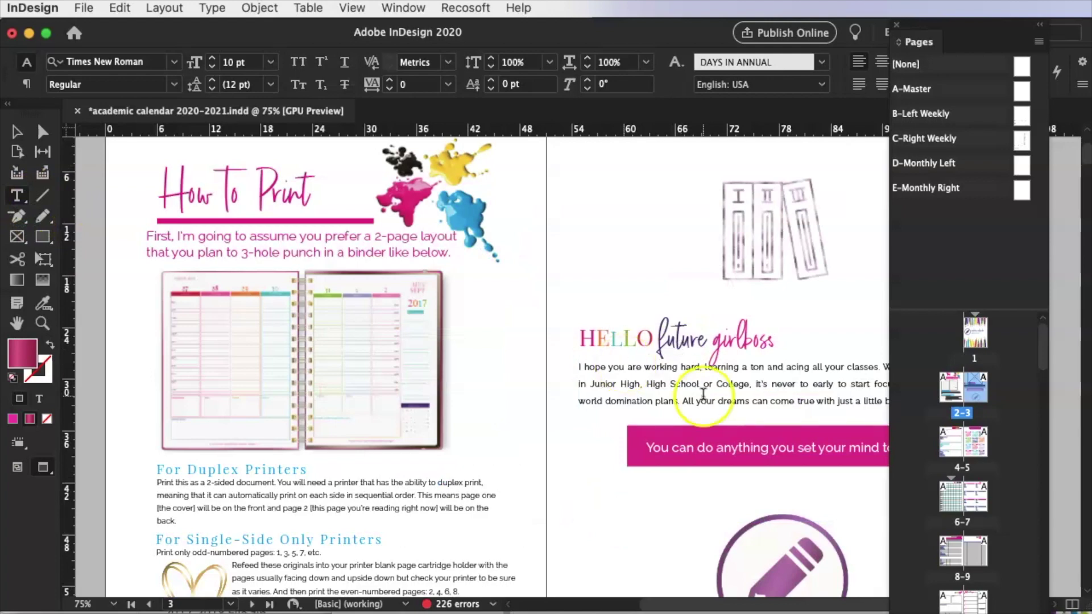
Step: Colour the word 'girlboss' with the teal R=73 G=194 B=201 swatch
left_click_drag(829, 602, 879, 604)
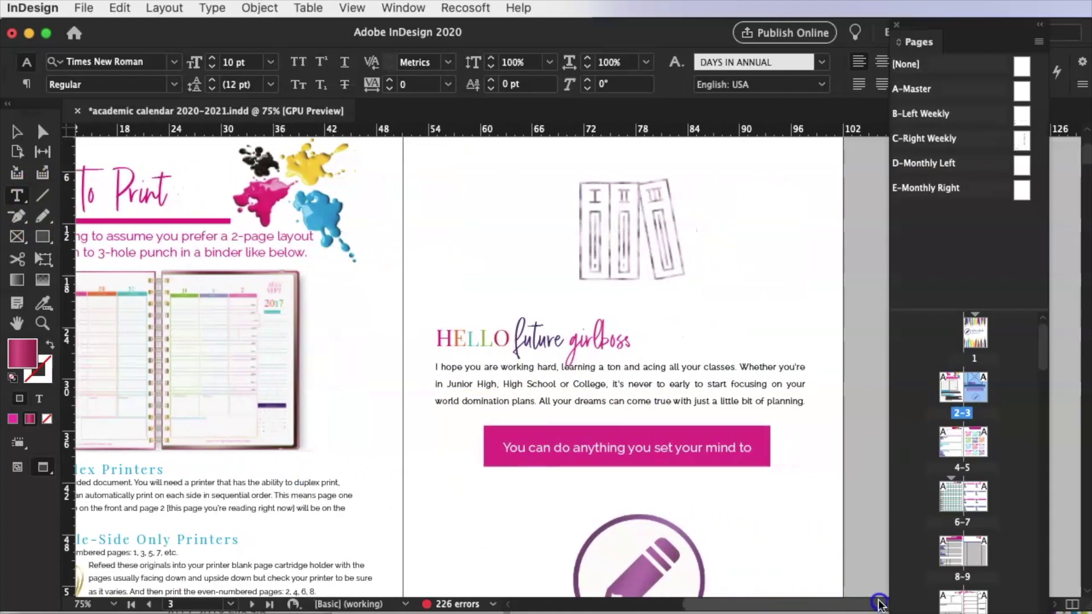
left_click_drag(566, 336, 647, 344)
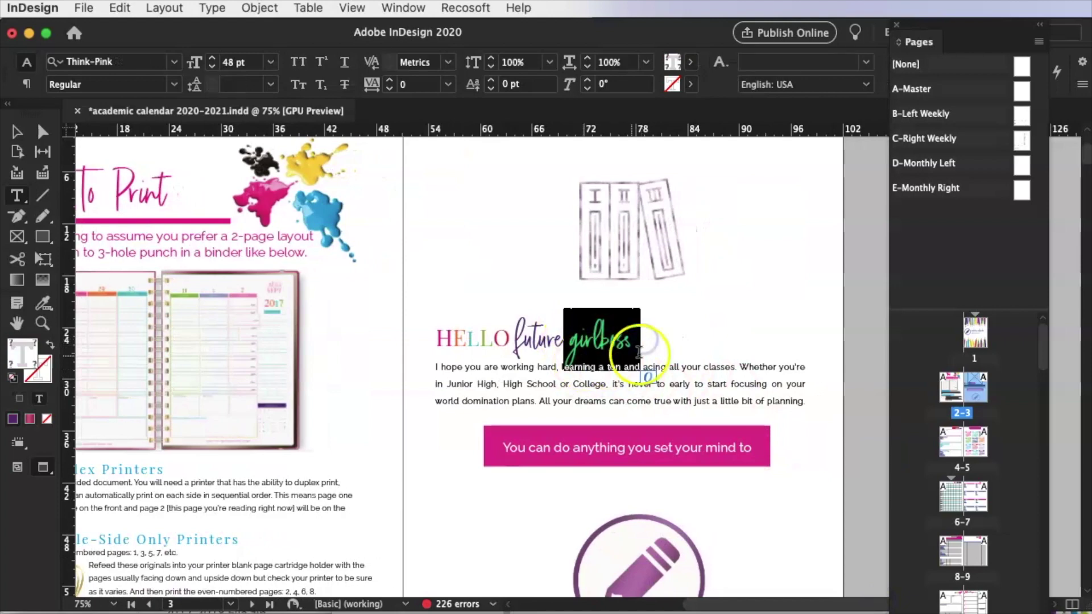
left_click(692, 63)
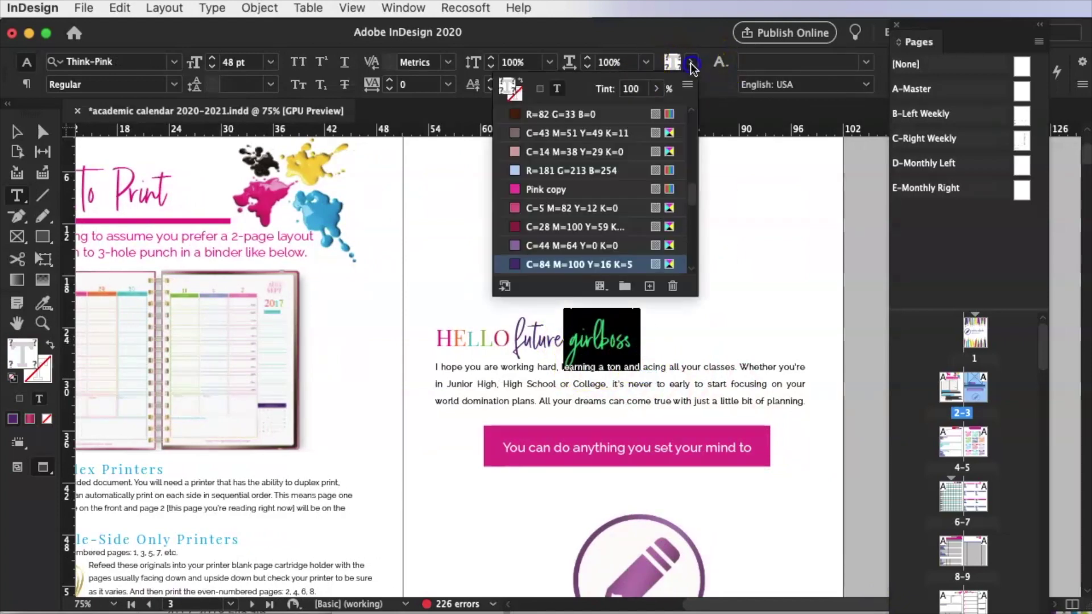
scroll(556, 202, "up", 5)
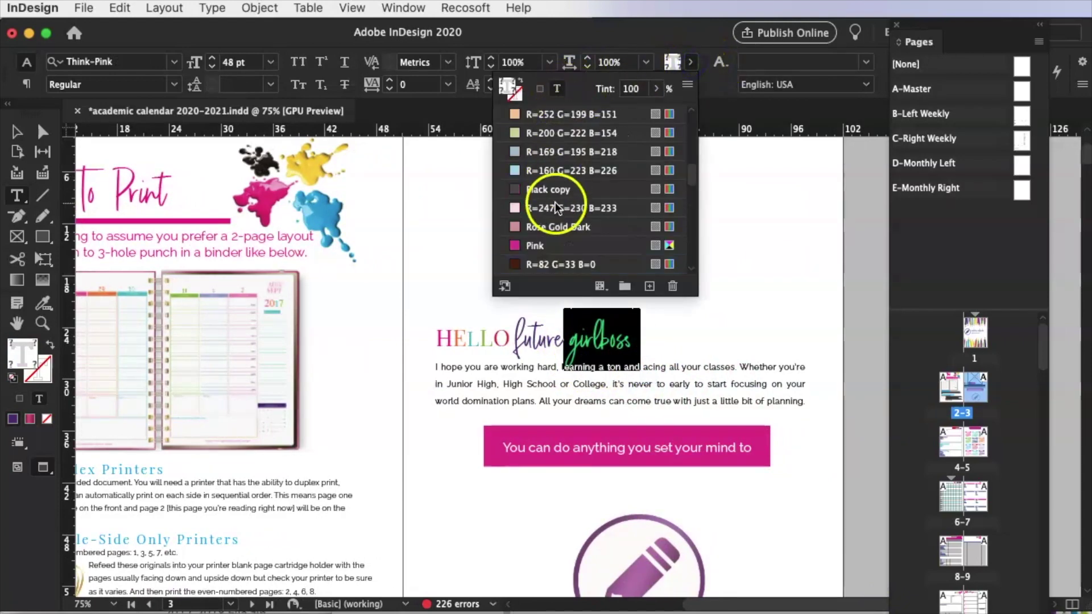
scroll(558, 204, "up", 5)
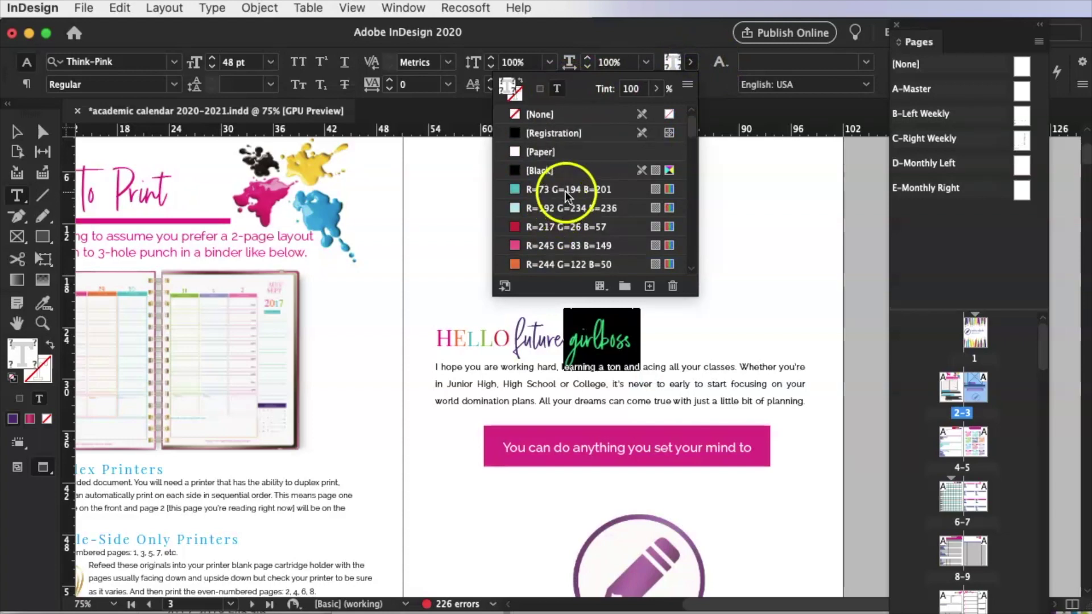
left_click(567, 193)
left_click(622, 364)
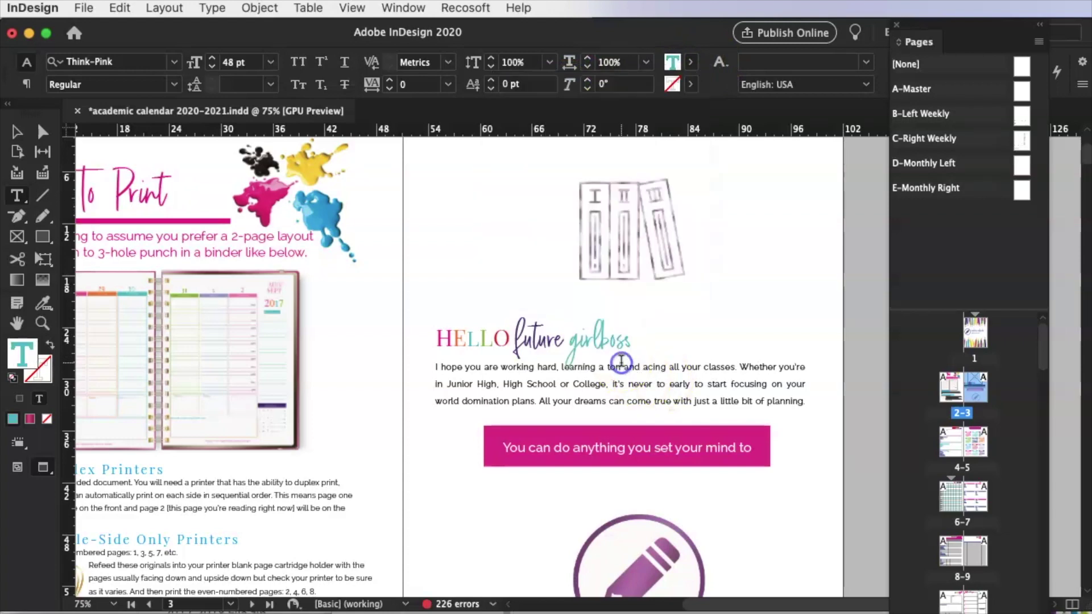
Step: Give the word 'future' the pale lavender R=164 G=161 B=204 swatch
left_click_drag(569, 342, 497, 328)
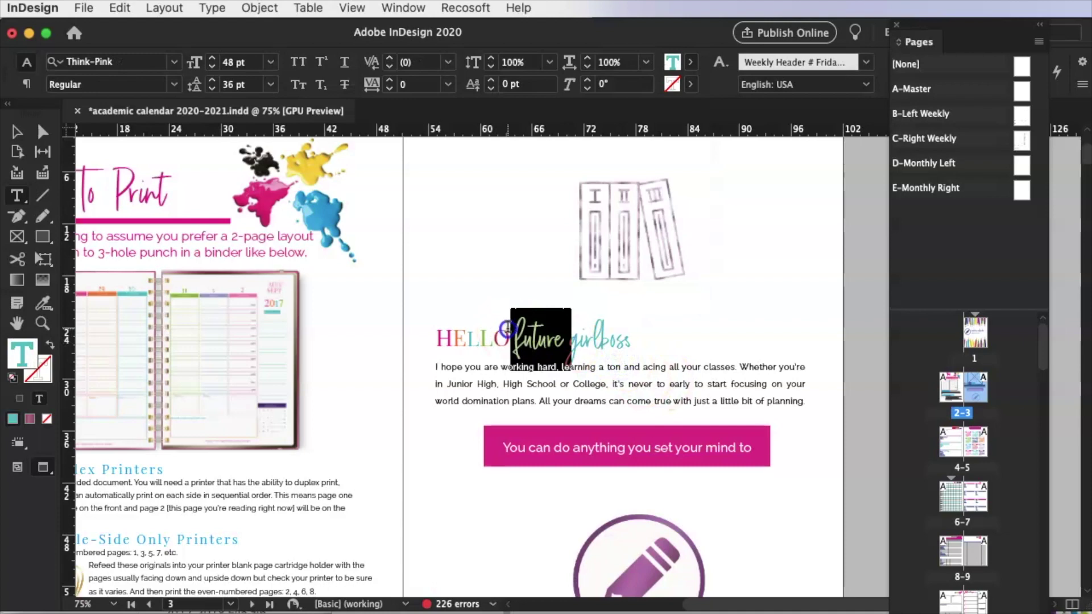
left_click(690, 62)
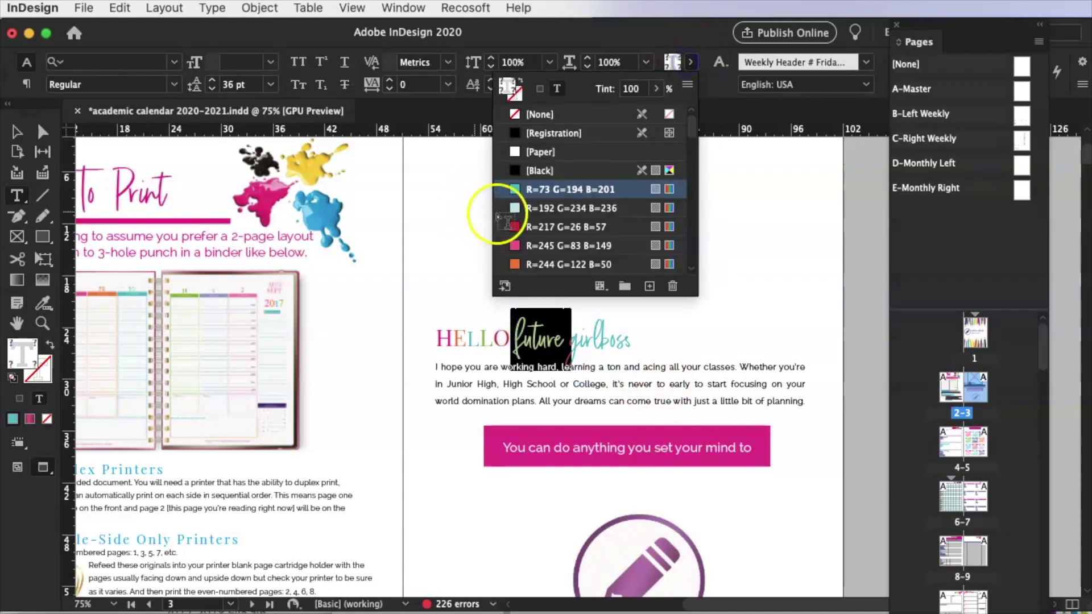
scroll(554, 224, "down", 2)
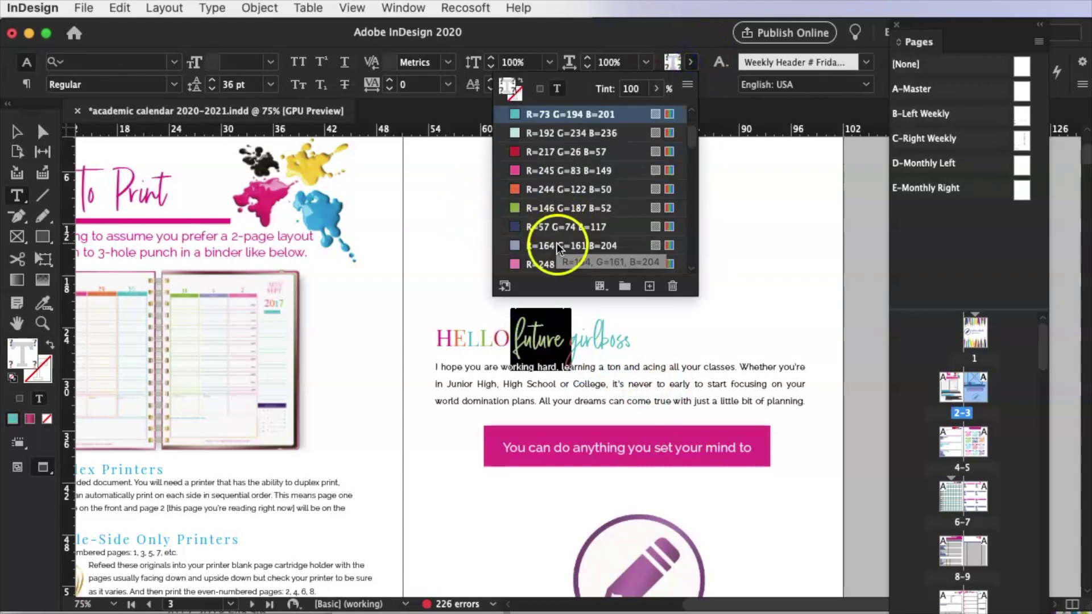
left_click(559, 244)
left_click(678, 369)
Step: Make the word 'HELLO' solid teal instead of multicoloured
left_click_drag(508, 334, 413, 323)
left_click(691, 62)
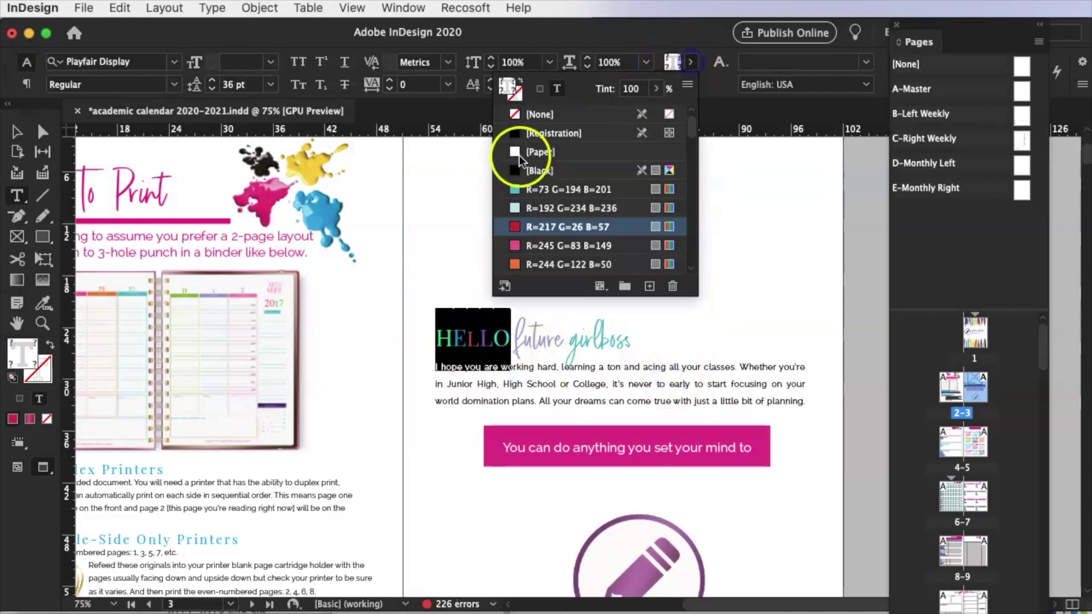
left_click(563, 189)
left_click(575, 356)
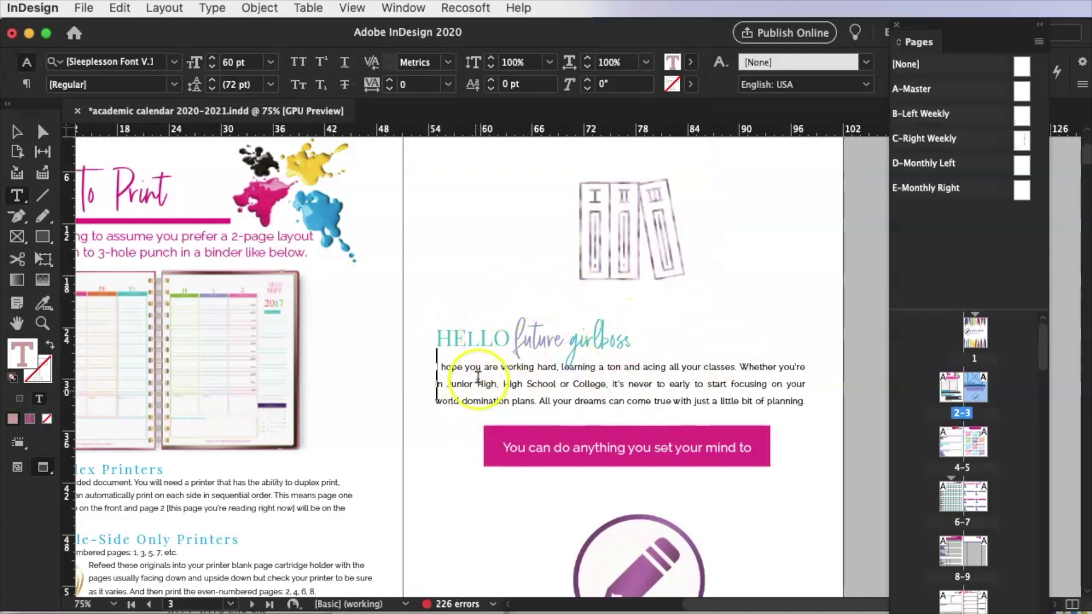
Step: Select the three-line intro paragraph and type 'This is going to be the best school year ever!!!' over it
left_click_drag(434, 374, 556, 387)
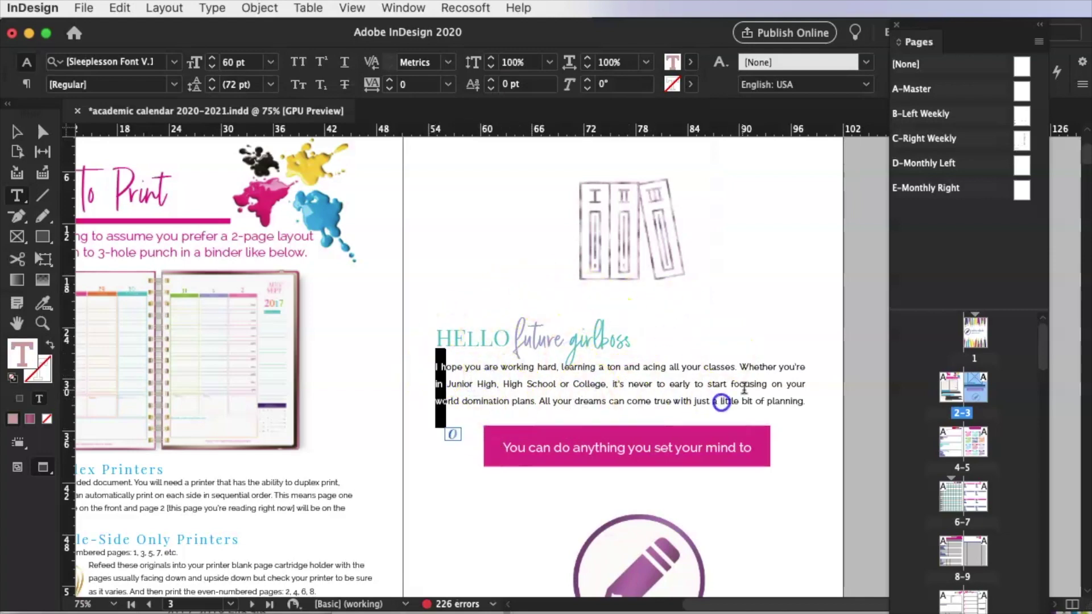
left_click_drag(722, 402, 805, 401)
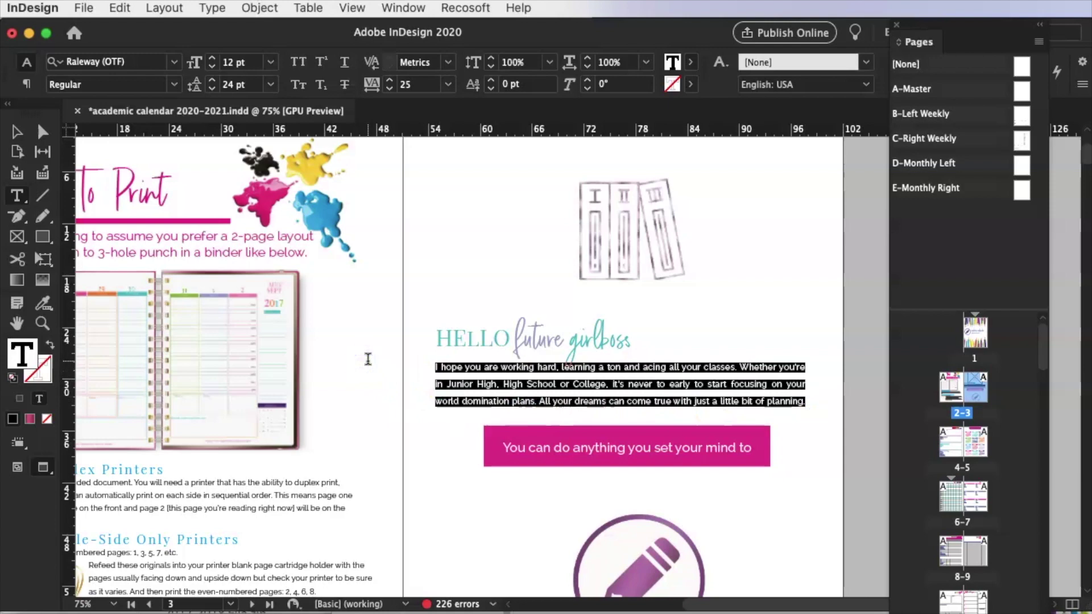
type("This is going to be the best school year ever!!!")
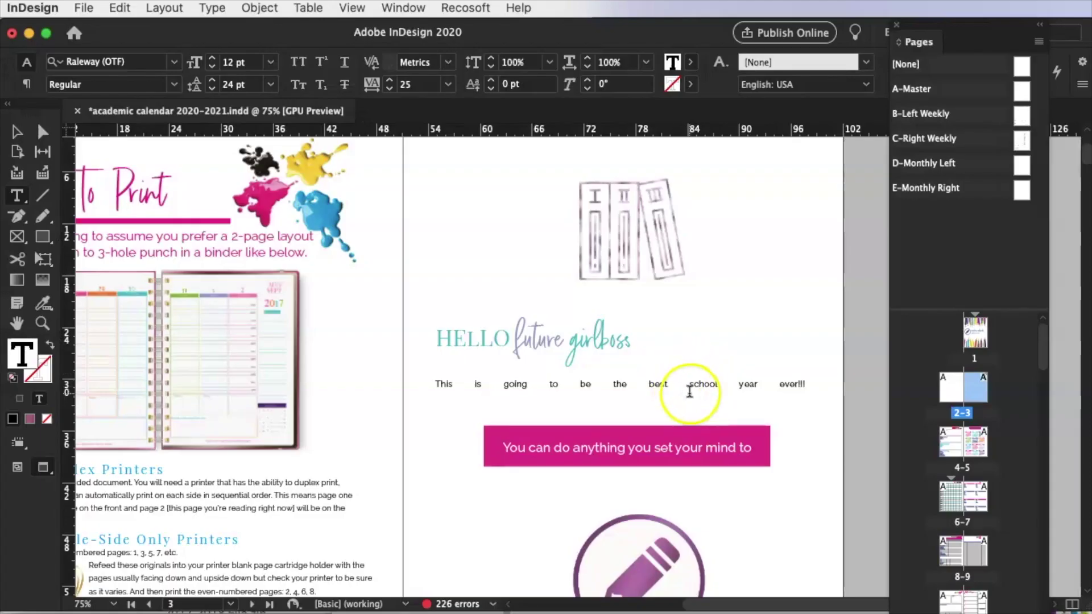
Step: Left-align the new intro line after trying centre and right alignment, then reselect it
left_click(690, 385)
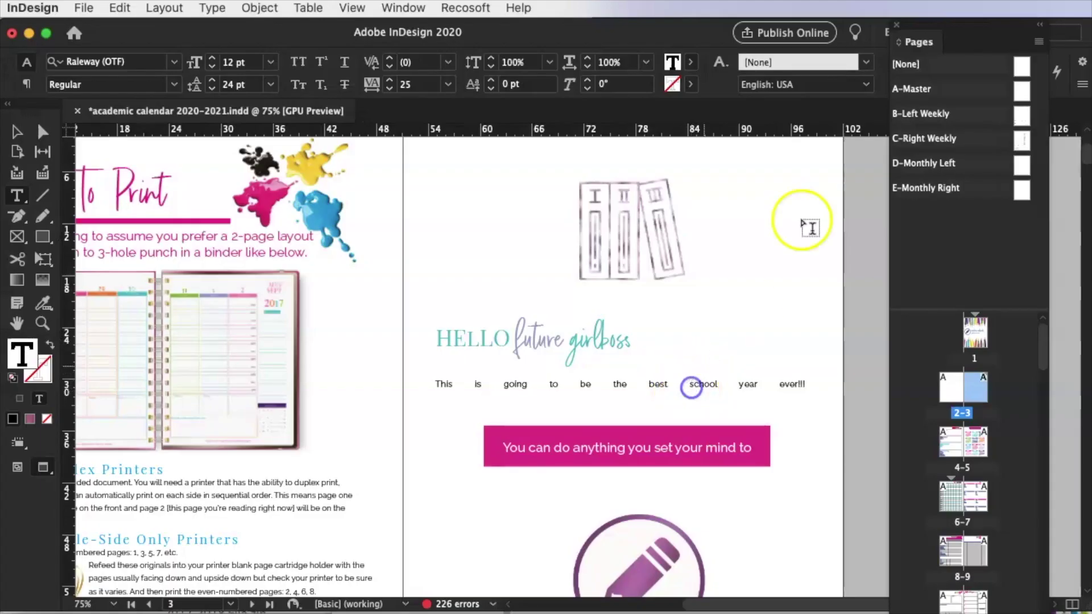
left_click_drag(1004, 34, 1004, 215)
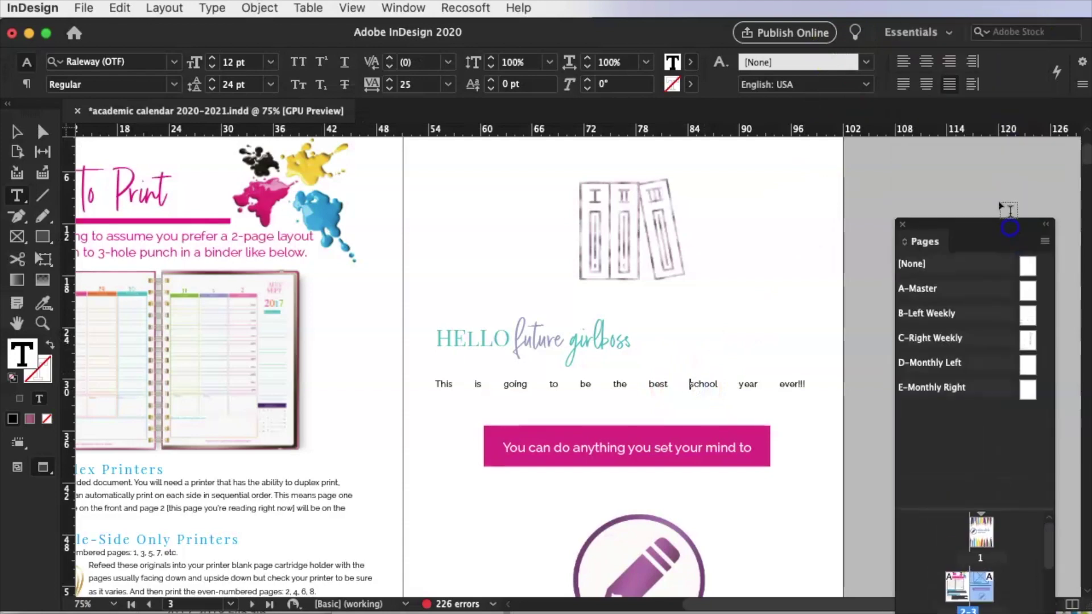
key("super+a")
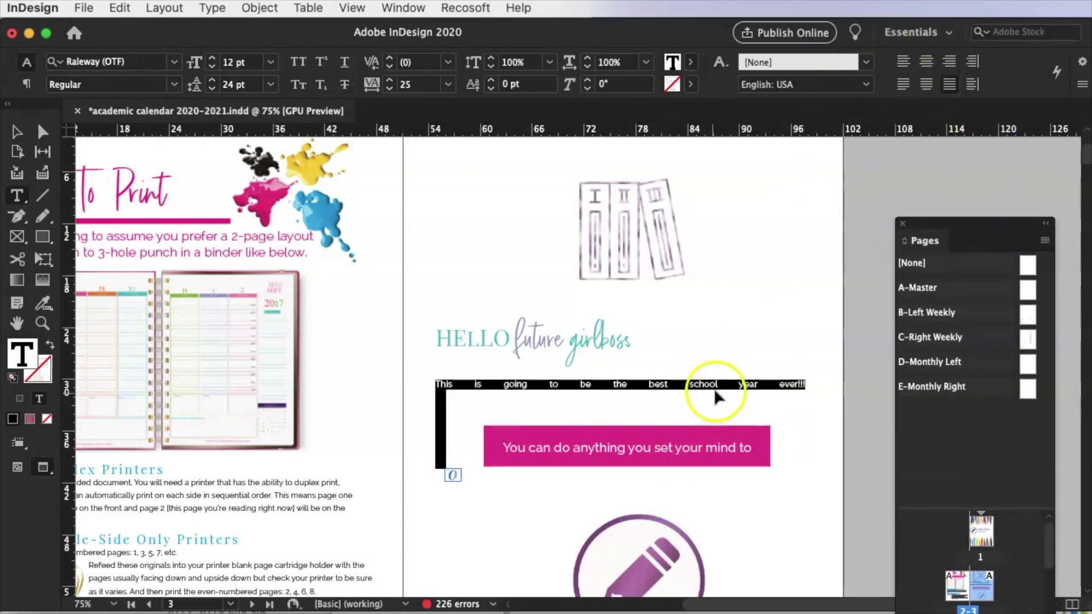
left_click(903, 60)
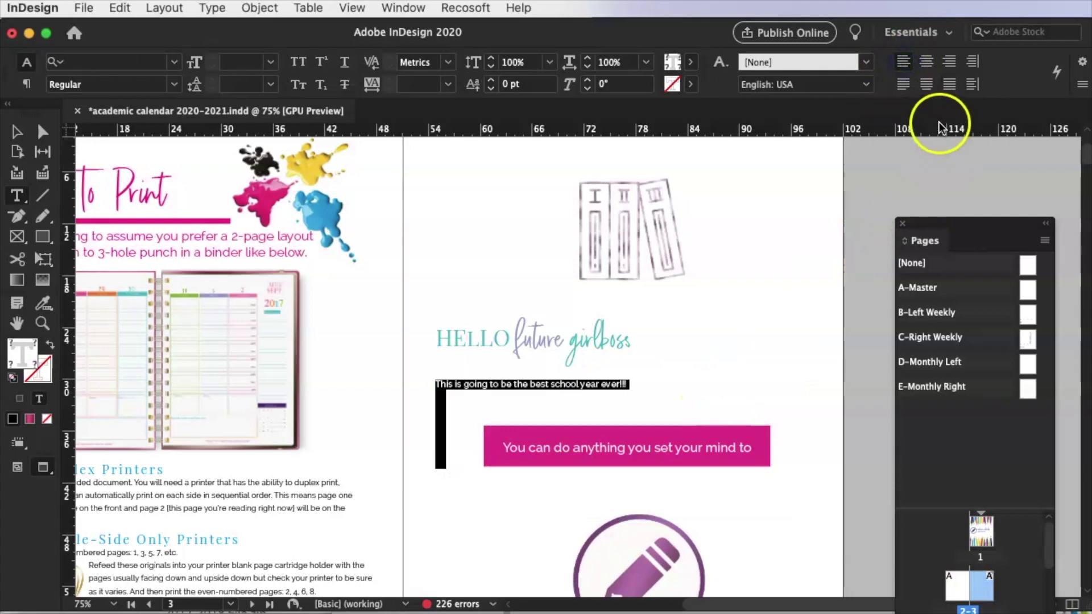
left_click(933, 61)
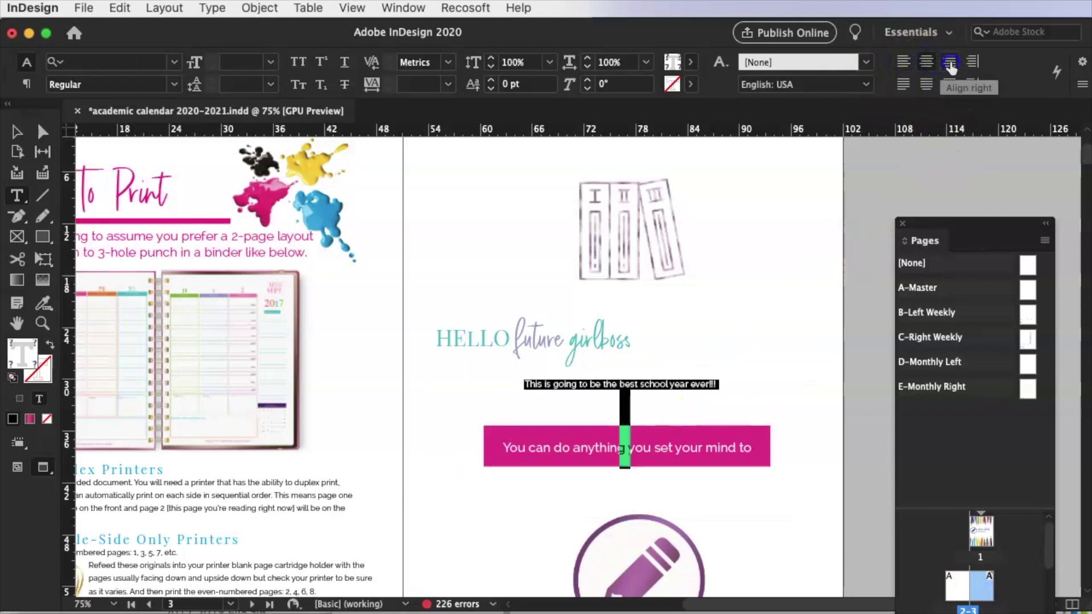
left_click(950, 61)
left_click(903, 61)
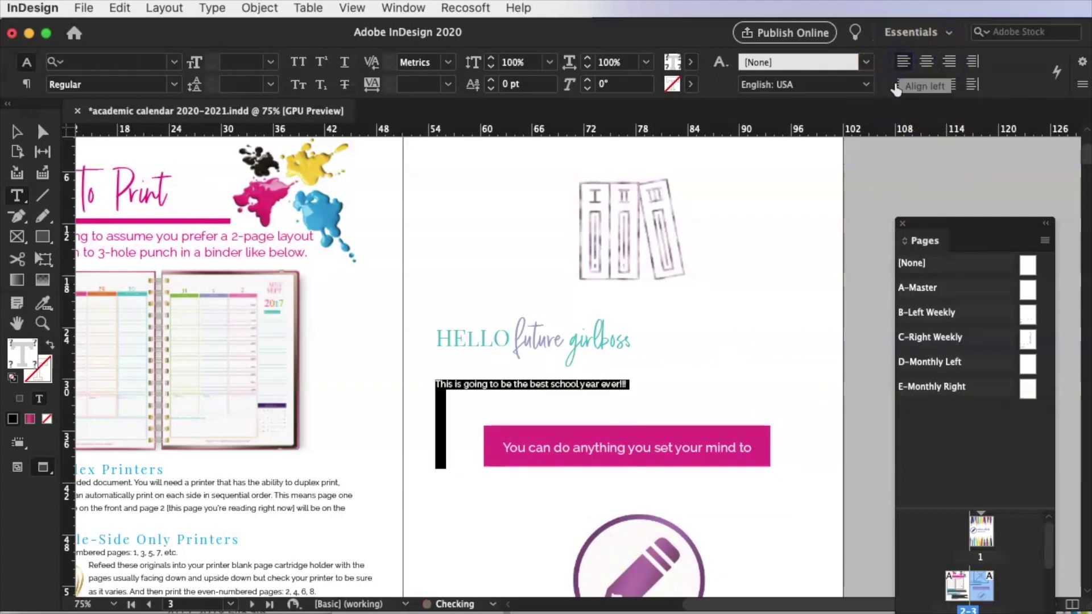
left_click(566, 385)
left_click_drag(630, 385, 380, 381)
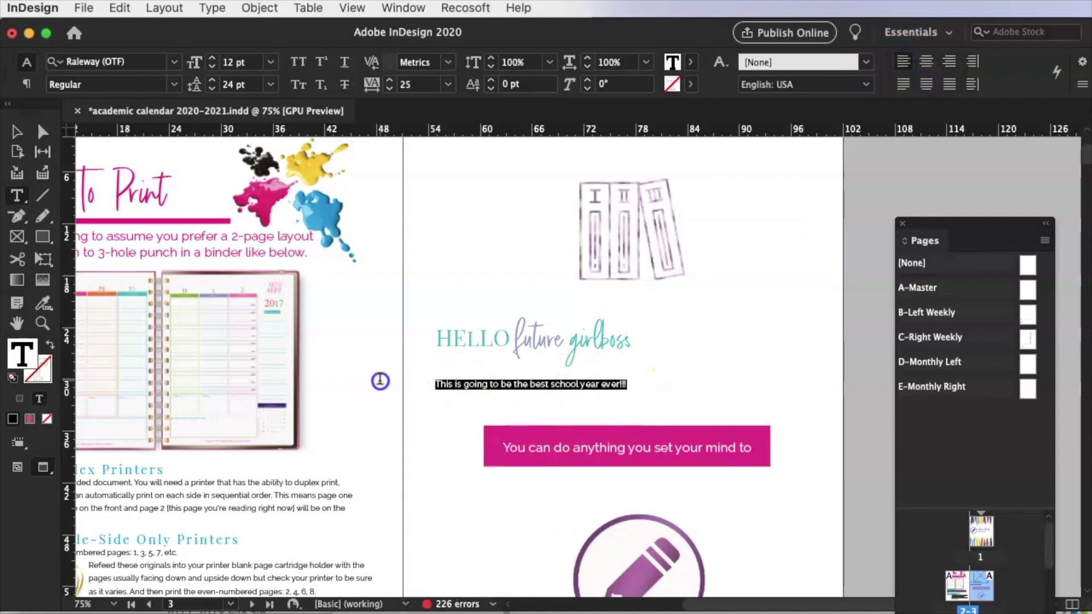
Step: Set the intro line in Sleepleson Font V.1 at 60 pt
left_click(174, 62)
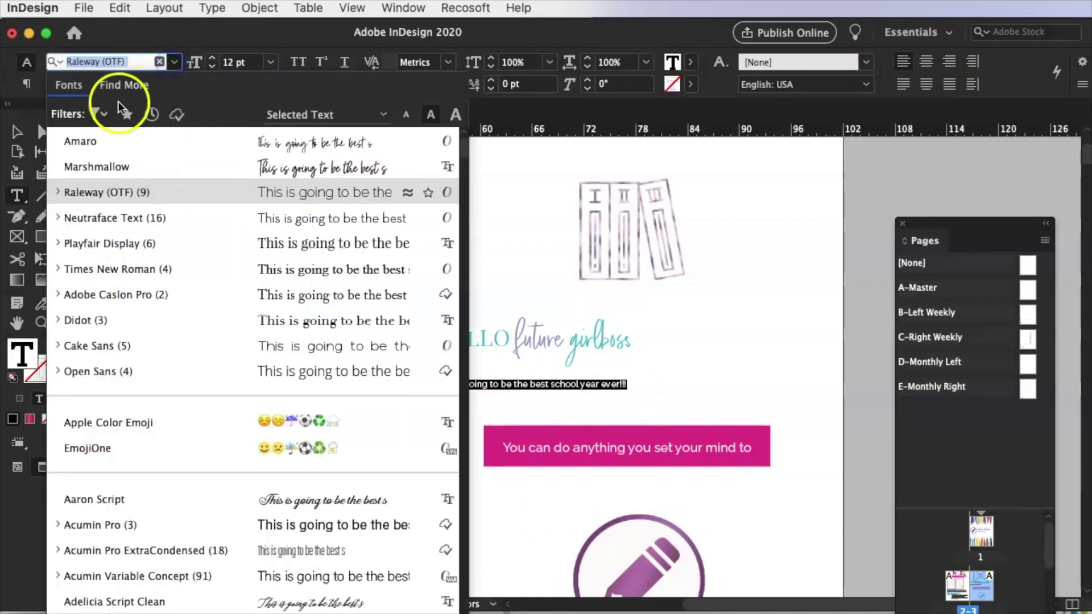
left_click(124, 149)
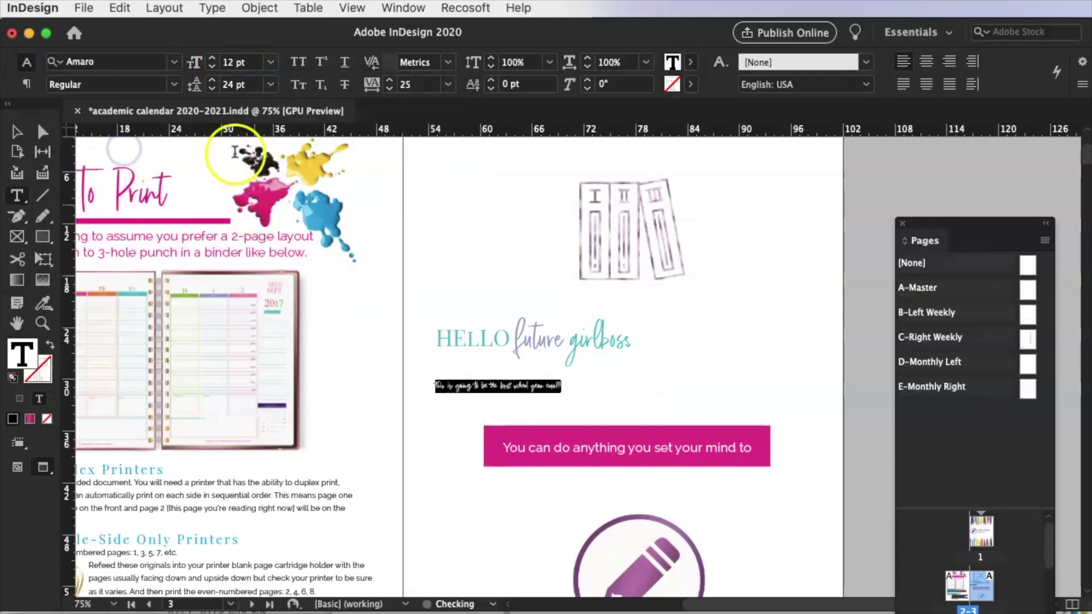
left_click(271, 61)
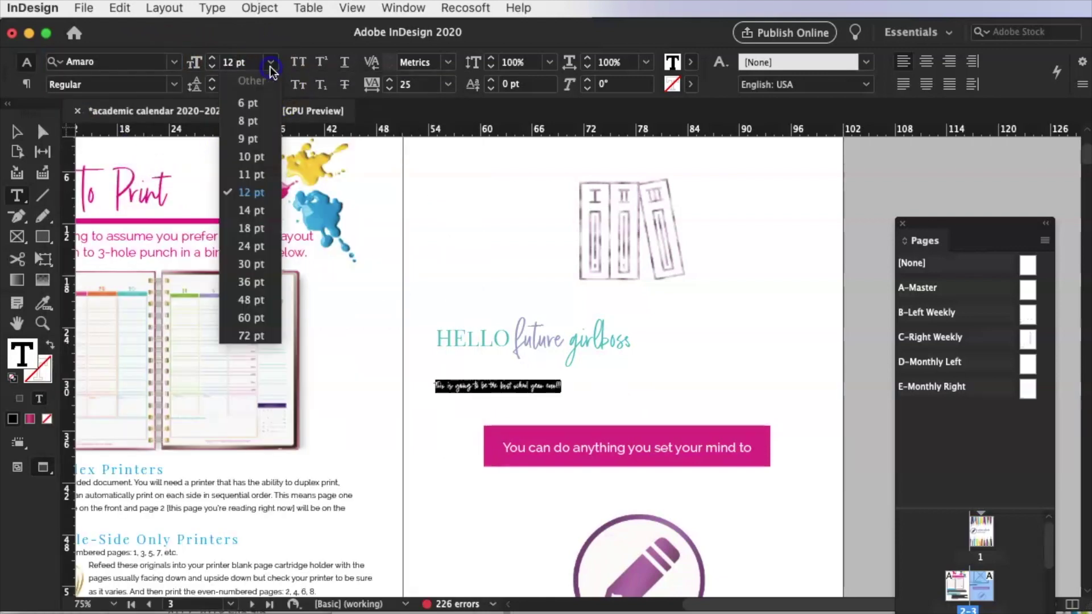
left_click(259, 280)
Step: Click into the enlarged intro line, placing the caret between 'be' and 'the'
left_click(773, 466)
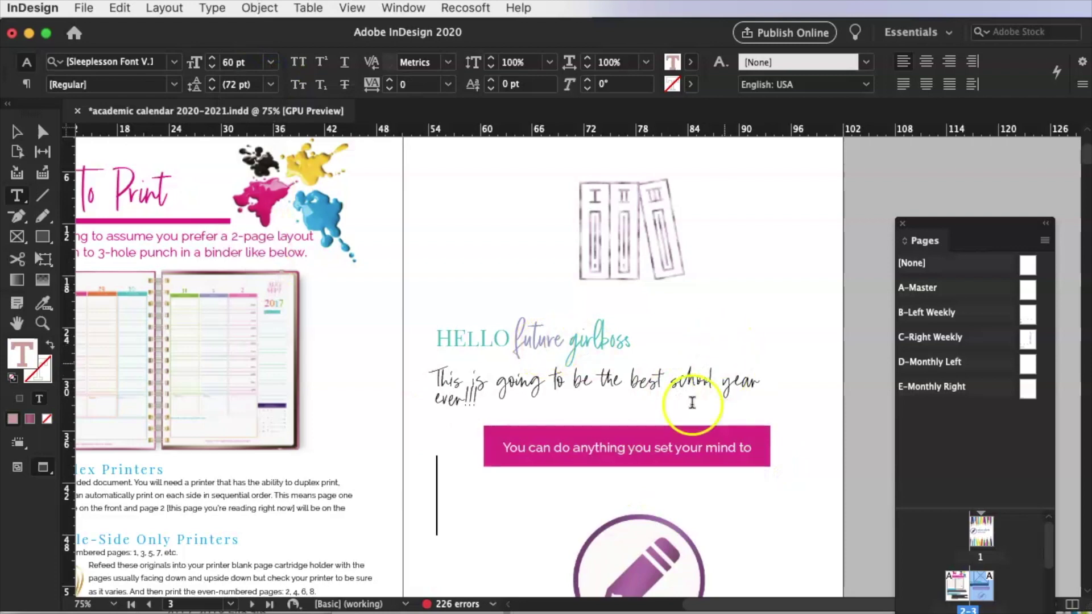
left_click(501, 378)
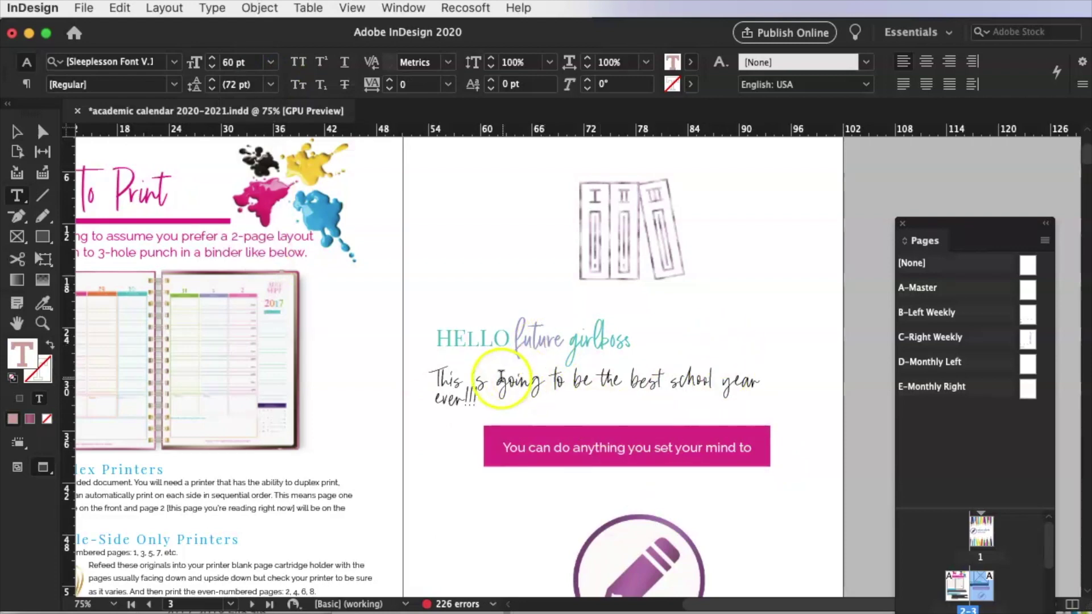
left_click(629, 367)
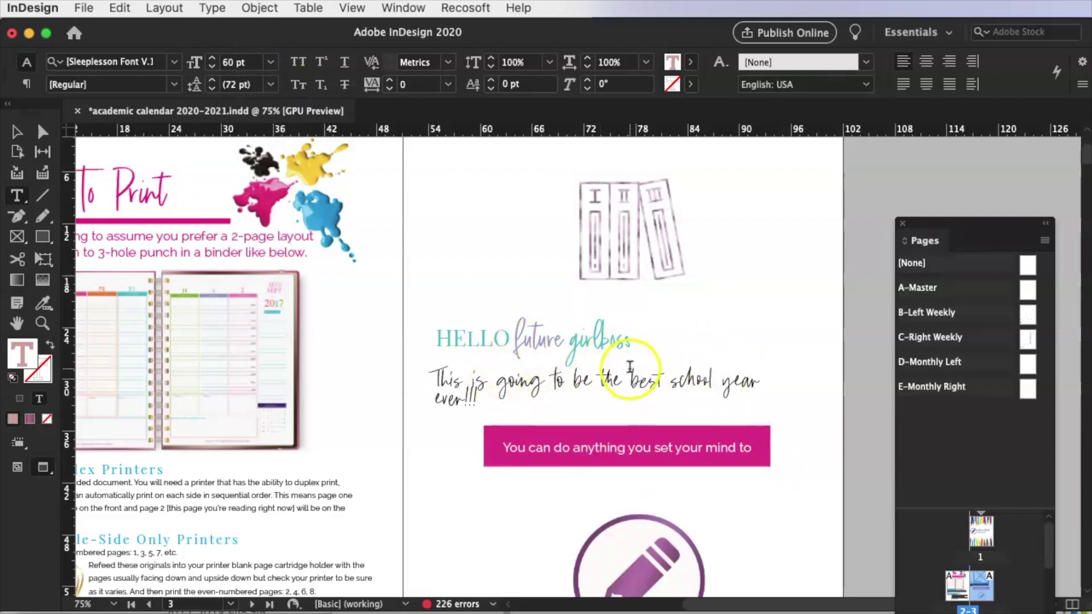
left_click(599, 382)
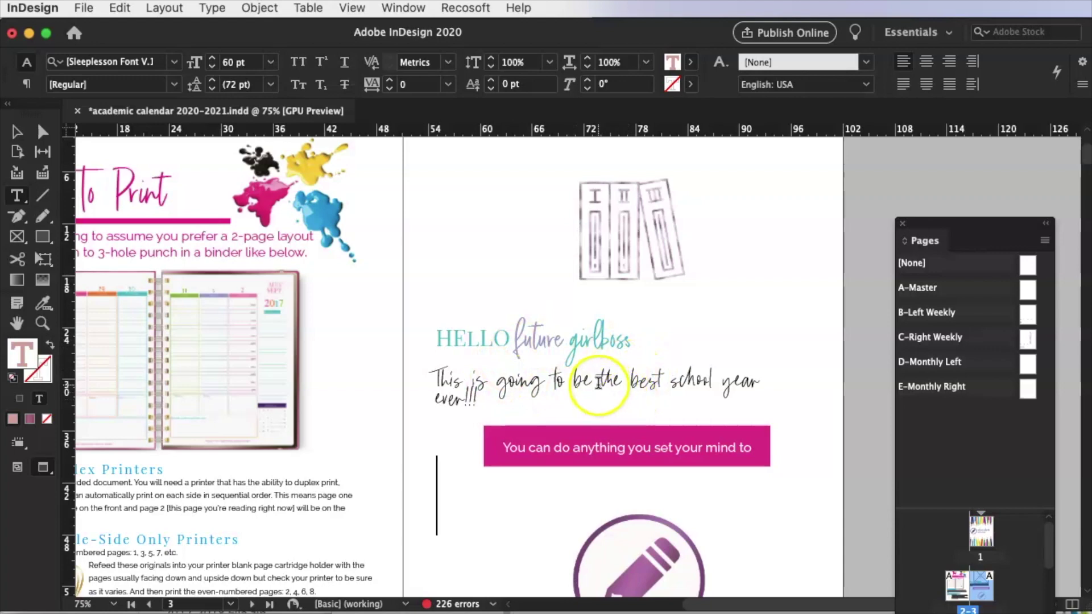
scroll(568, 455, "down", 10)
Step: Browse the spreads with the Pages panel thumbnails, then open the A-Master page
scroll(565, 453, "down", 5)
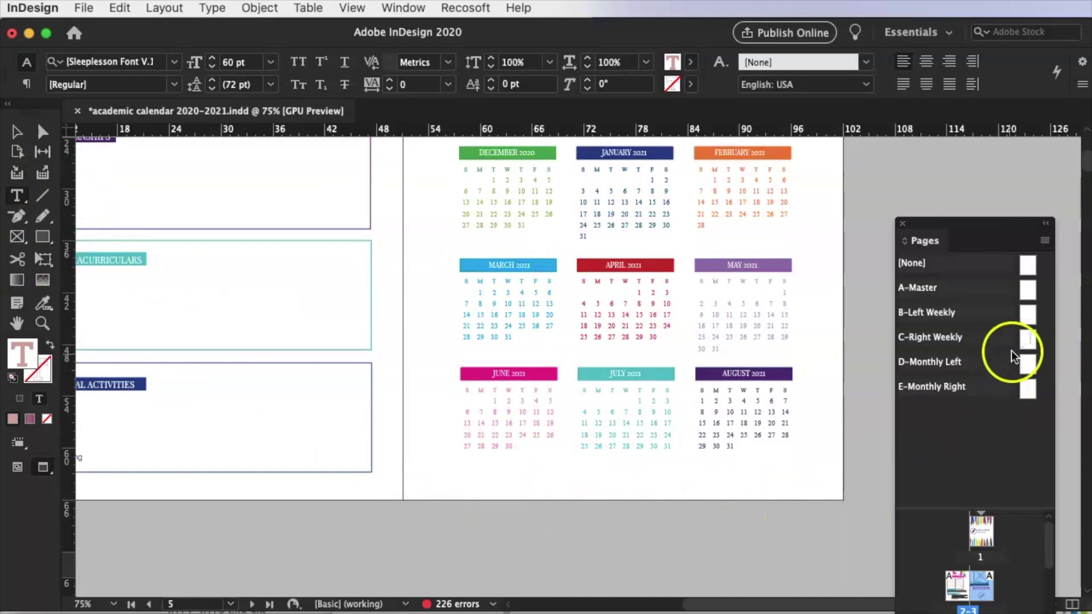
left_click_drag(982, 608, 825, 525)
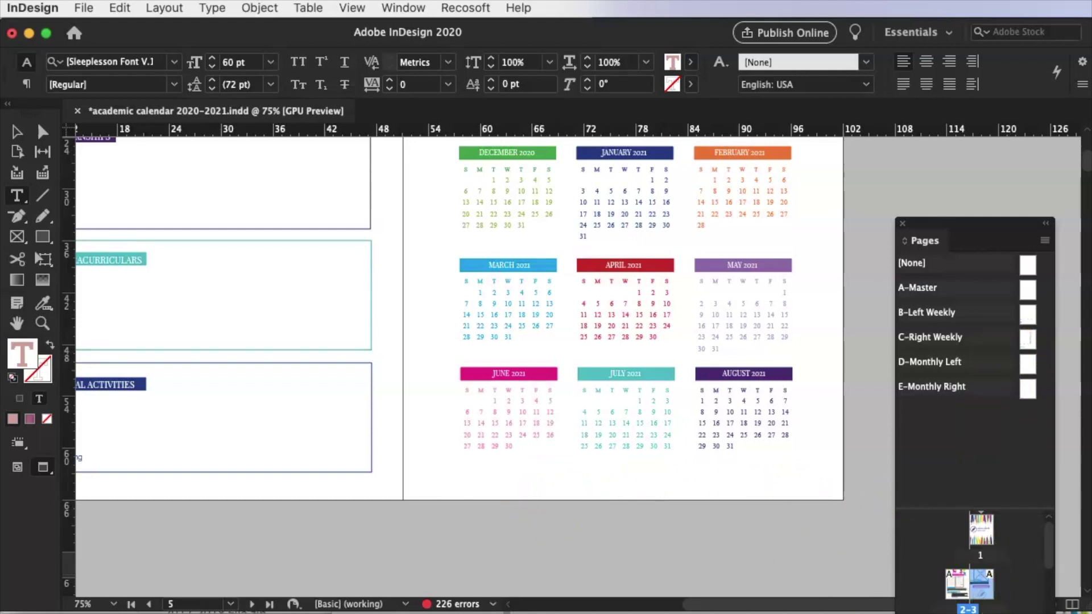
left_click(976, 569)
left_click(963, 578)
scroll(963, 578, "down", 1)
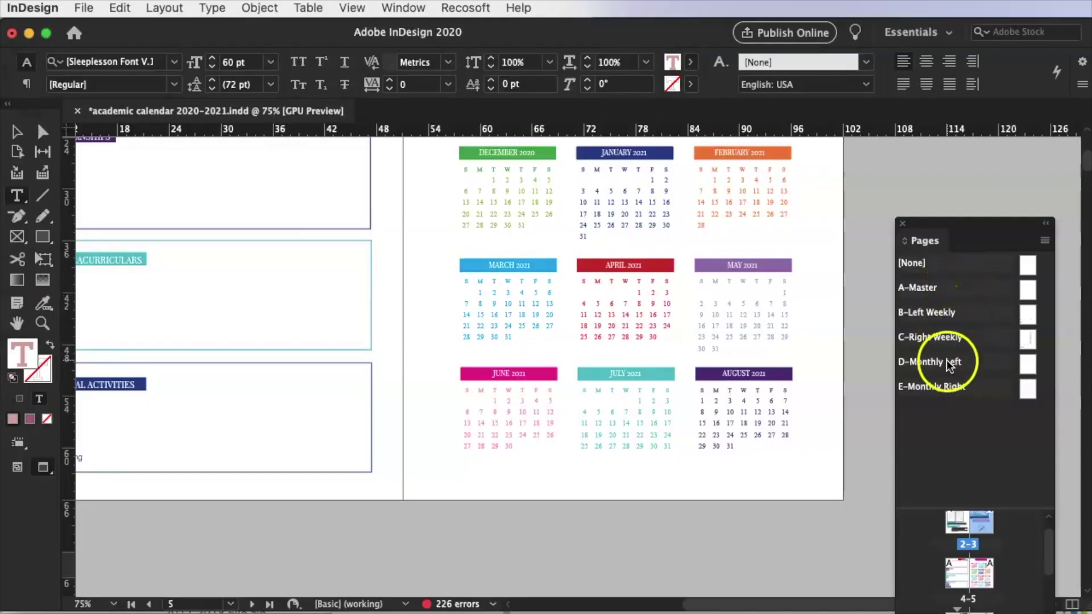
double_click(953, 293)
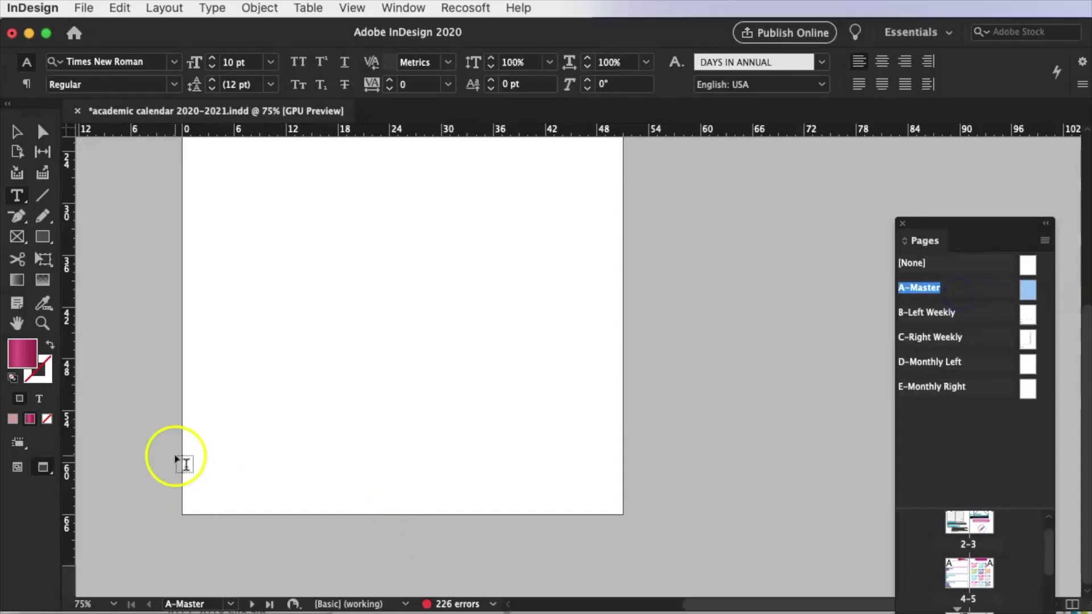
Step: Draw a footer text frame along the bottom of A-Master and insert a copyright symbol
left_click(22, 196)
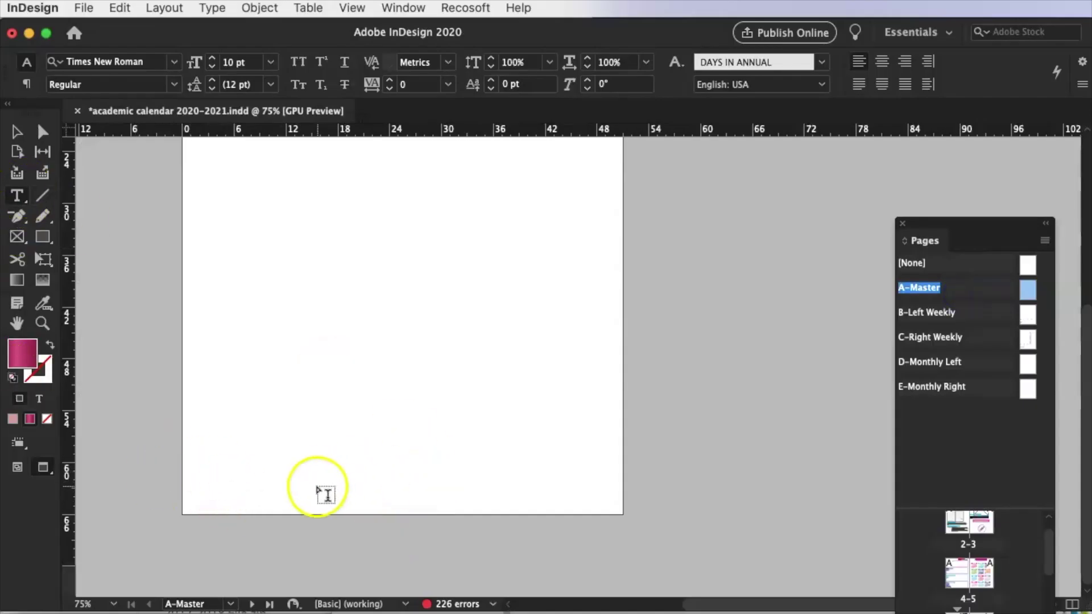
left_click_drag(307, 500, 541, 511)
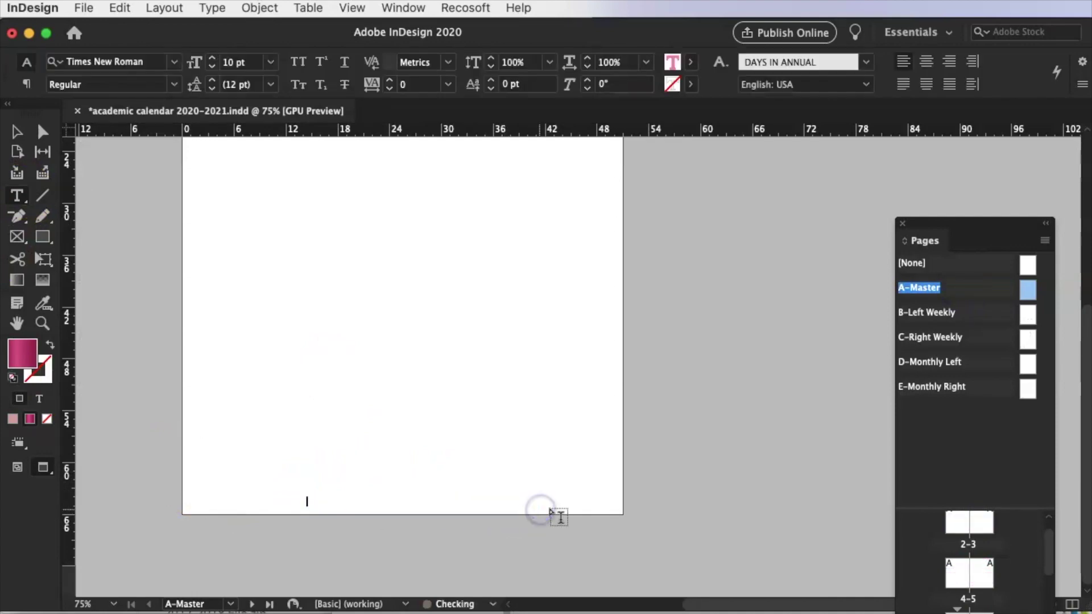
left_click(214, 8)
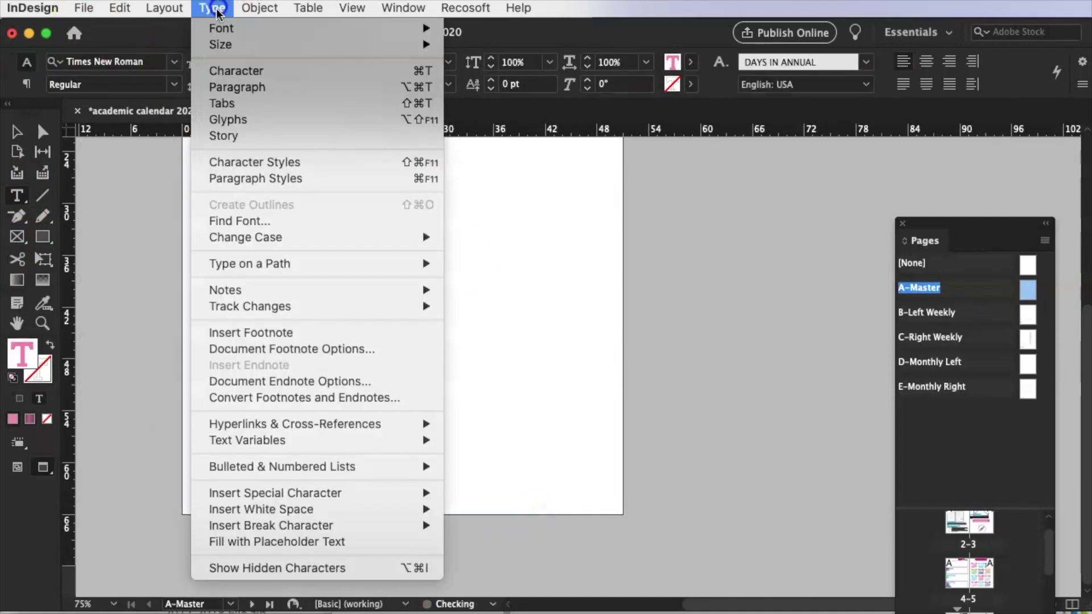
mouse_move(263, 492)
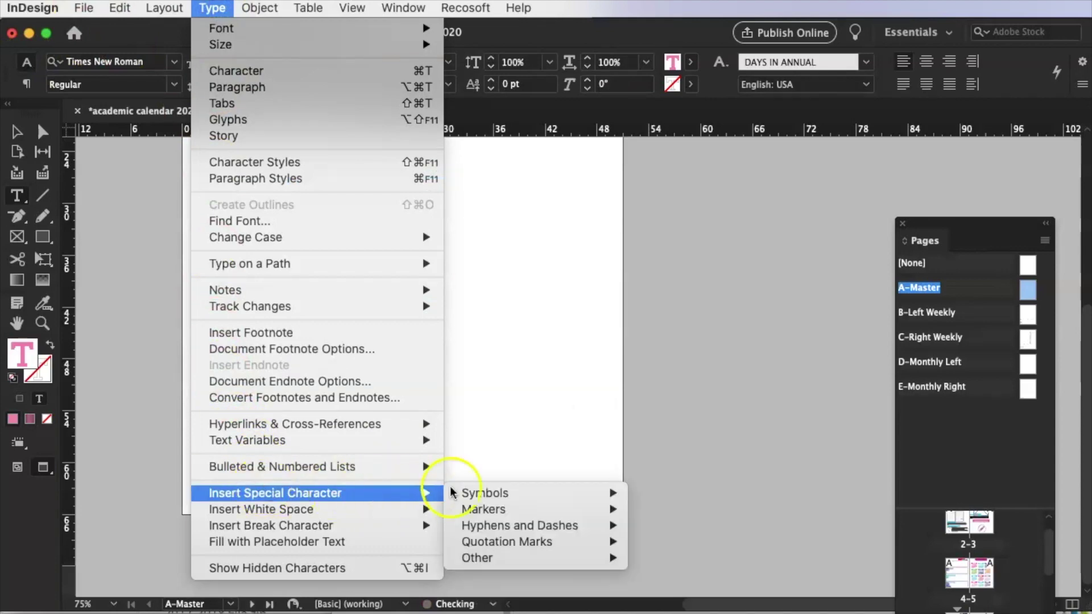
mouse_move(494, 493)
left_click(692, 509)
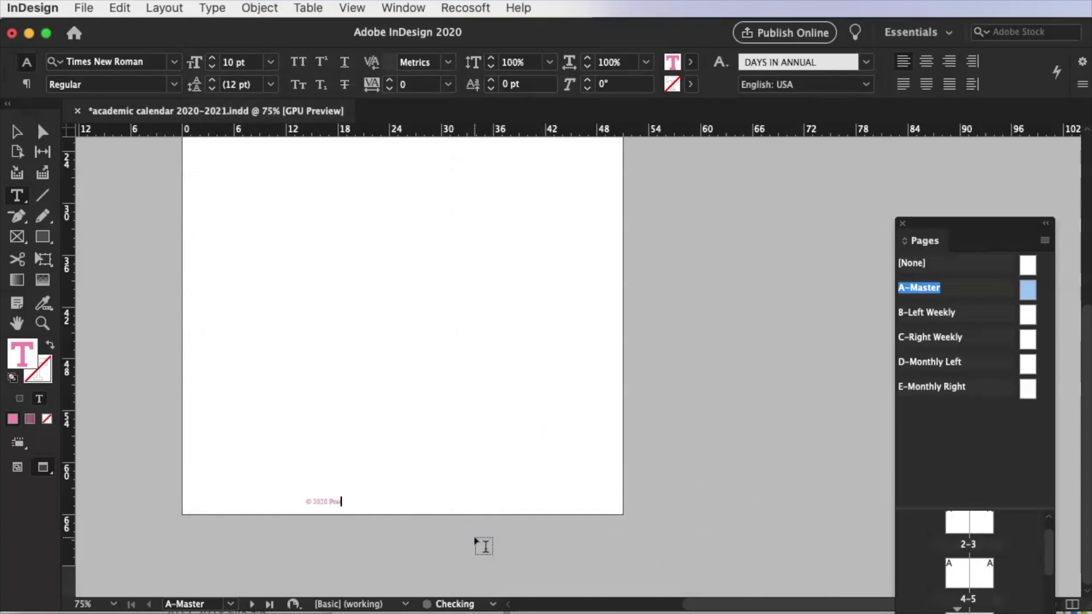
Step: Centre the footer text and colour it teal R=73 G=194 B=201, leaving the frame unfilled
key("super+a")
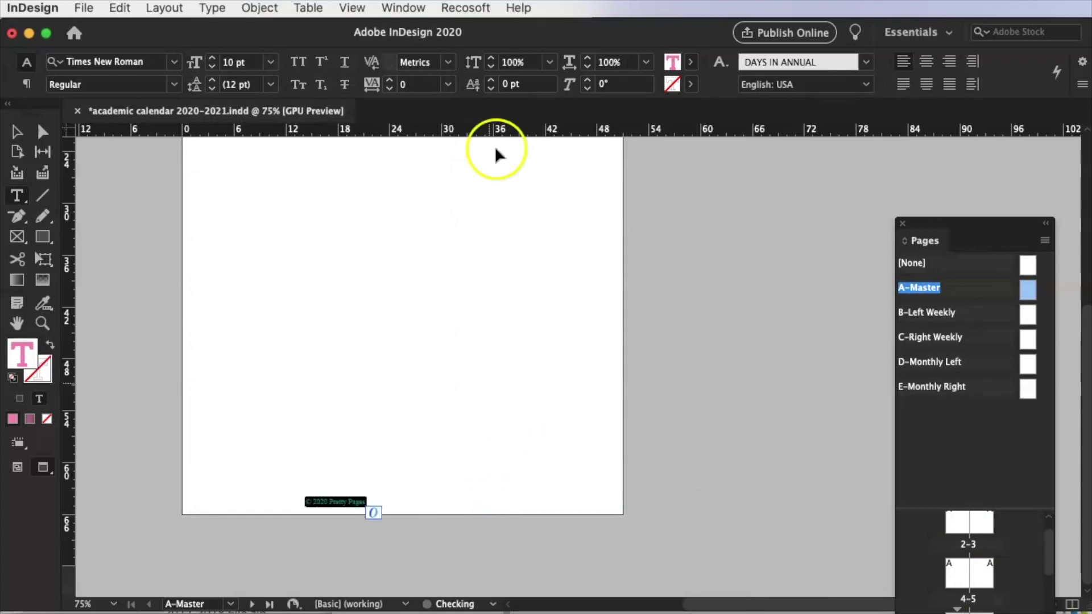
left_click(926, 63)
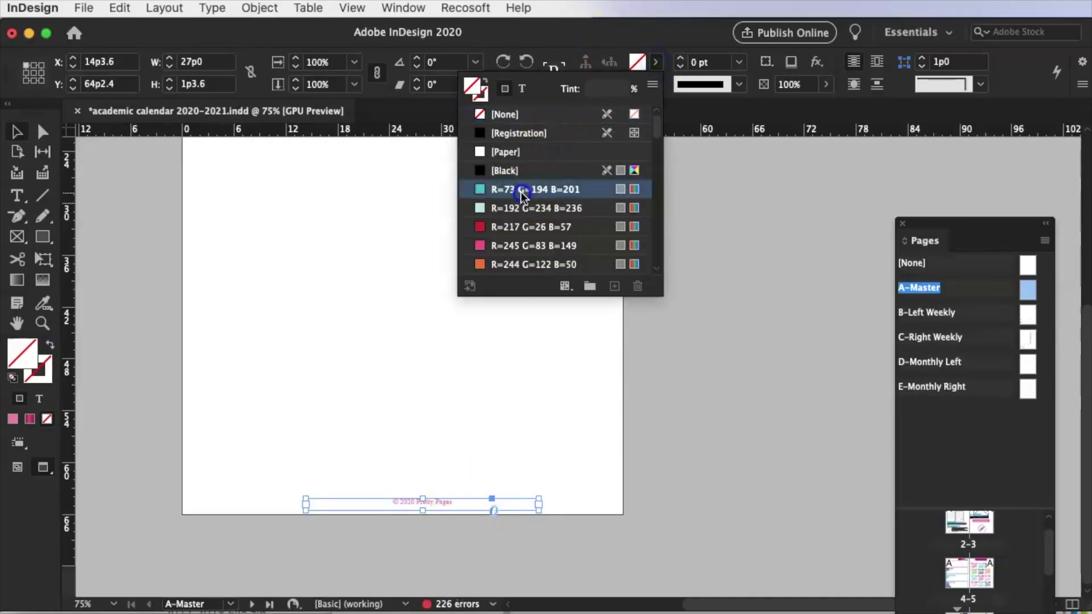
left_click(519, 189)
left_click(508, 114)
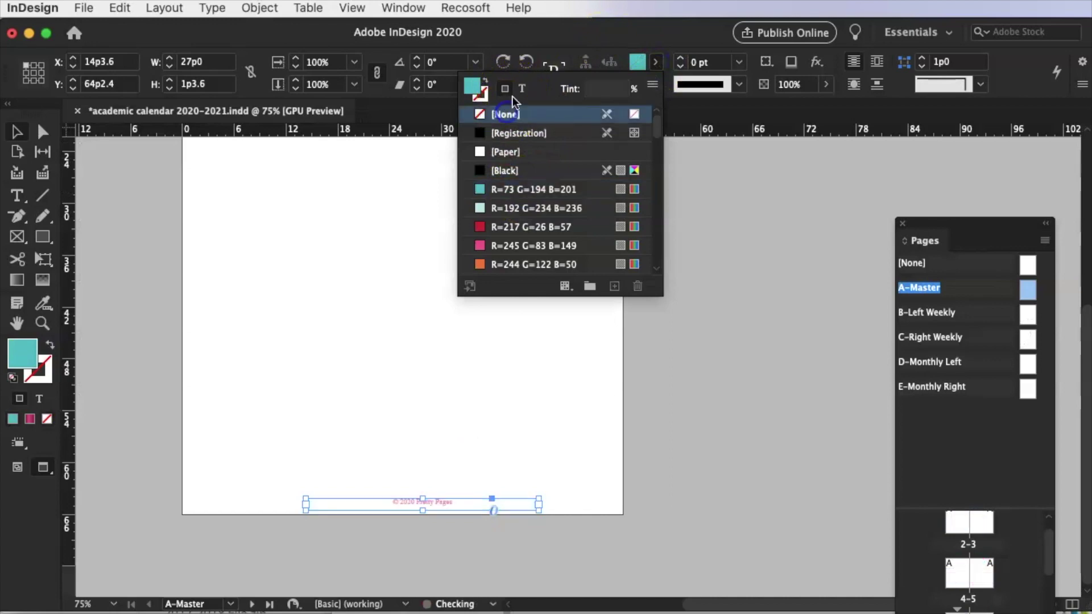
left_click(522, 89)
left_click(500, 114)
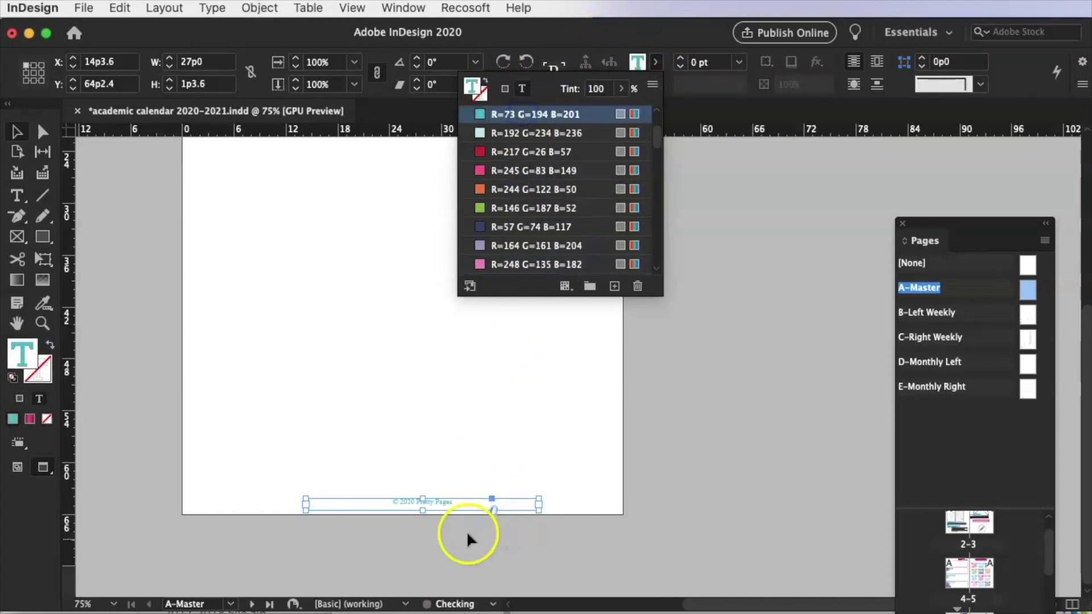
left_click(431, 495)
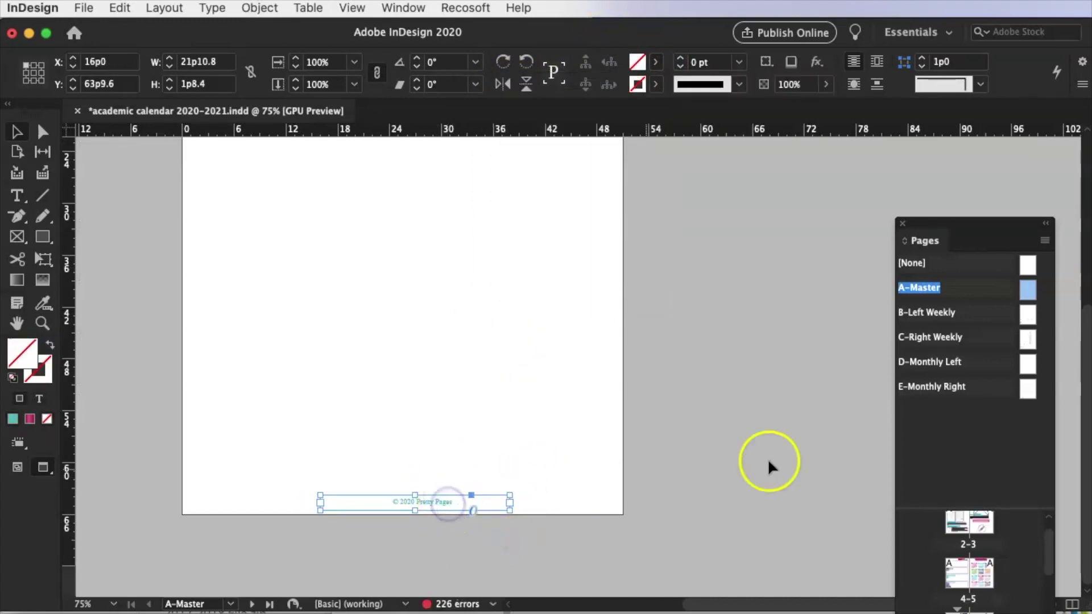
Step: On the B-Left Weekly master, move the selected frame down to the lower page area
double_click(995, 317)
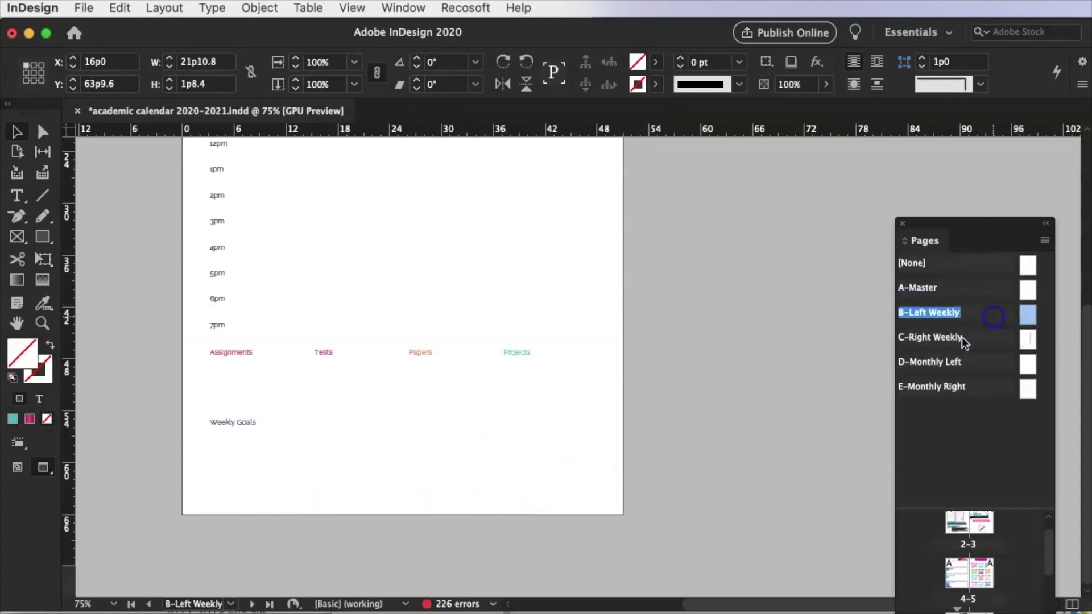
left_click_drag(584, 349, 421, 502)
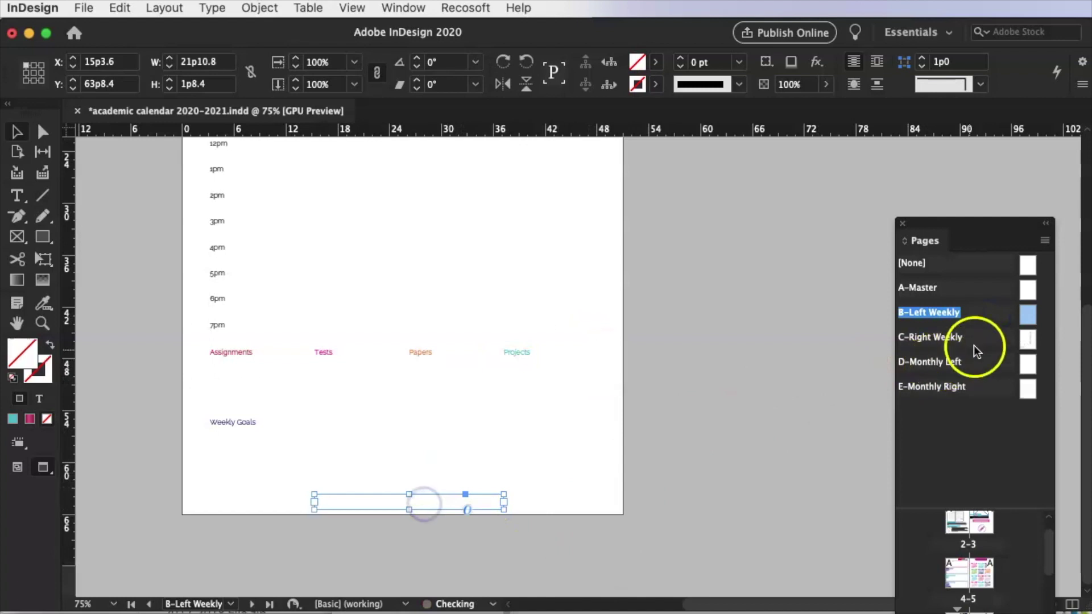
left_click(549, 500)
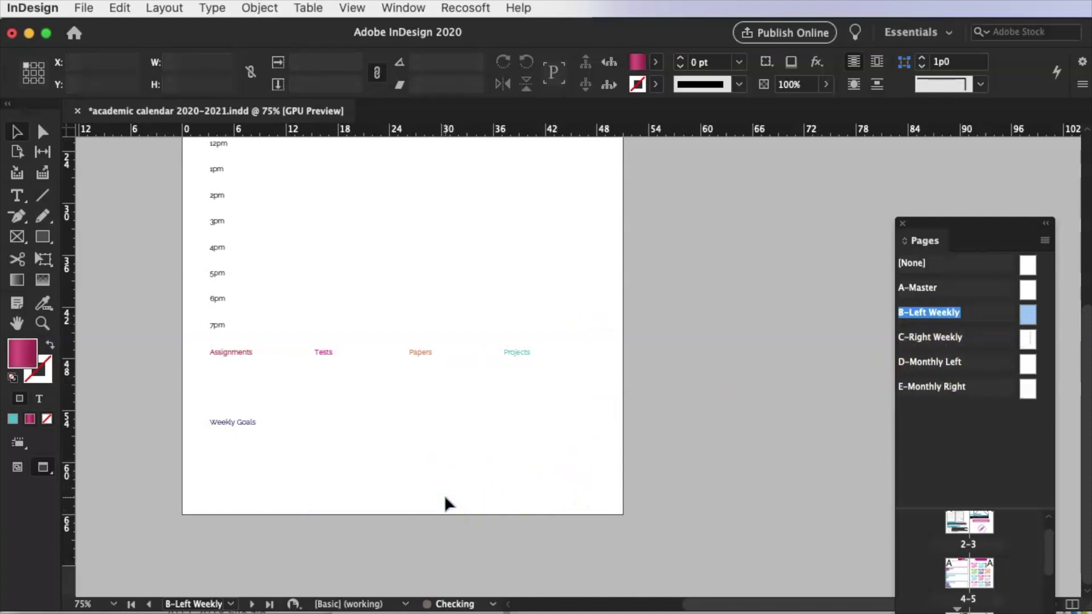
key("ctrl+z")
left_click_drag(603, 341, 475, 463)
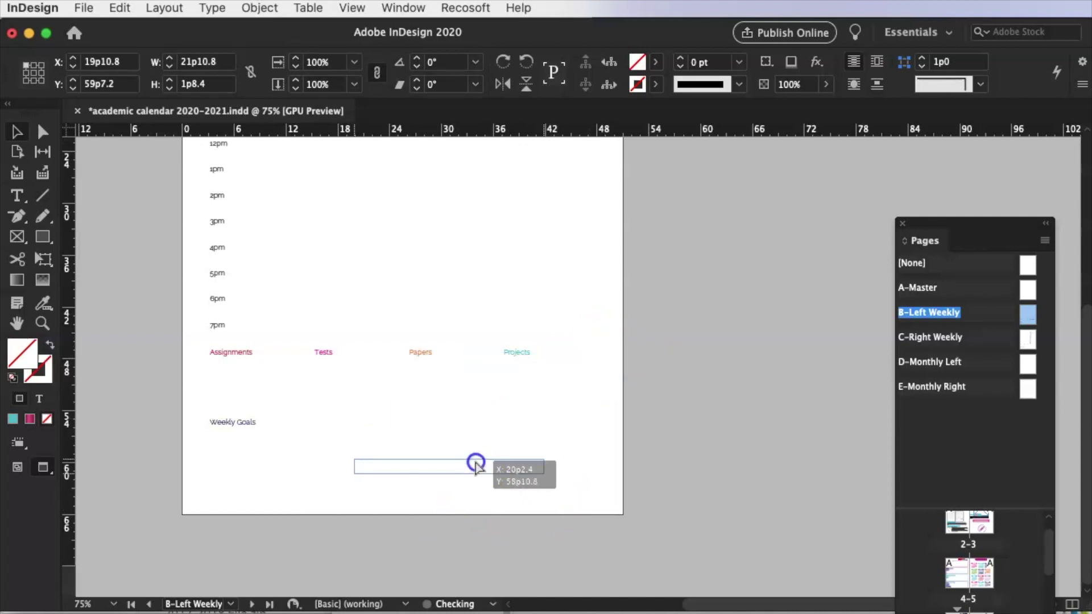
left_click(475, 463)
Step: Take the copyright footer from A-Master and paste it at the bottom of B-Left Weekly
double_click(922, 288)
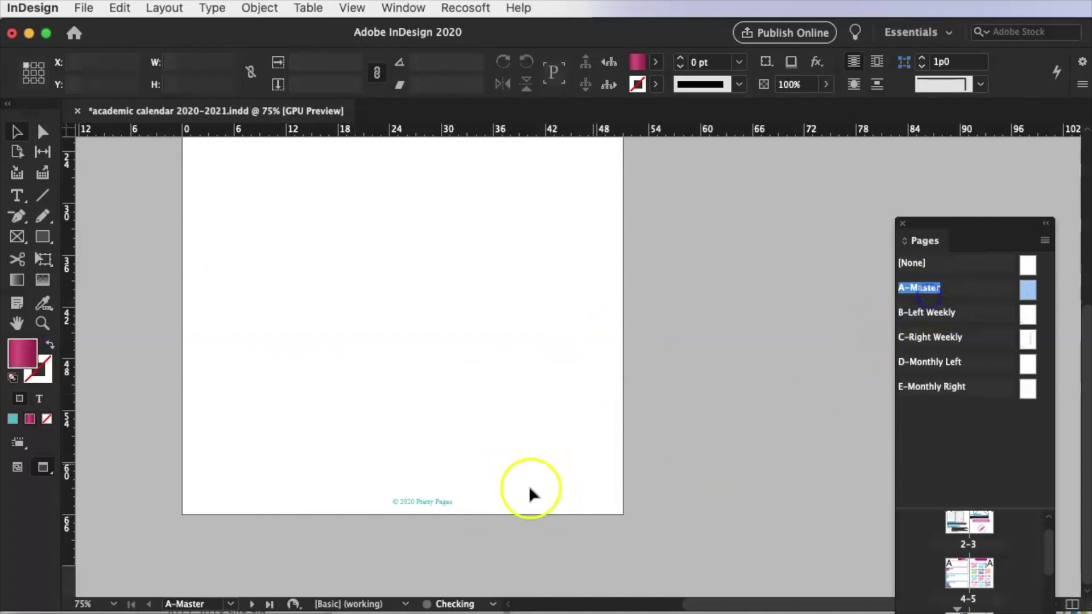
left_click(453, 508)
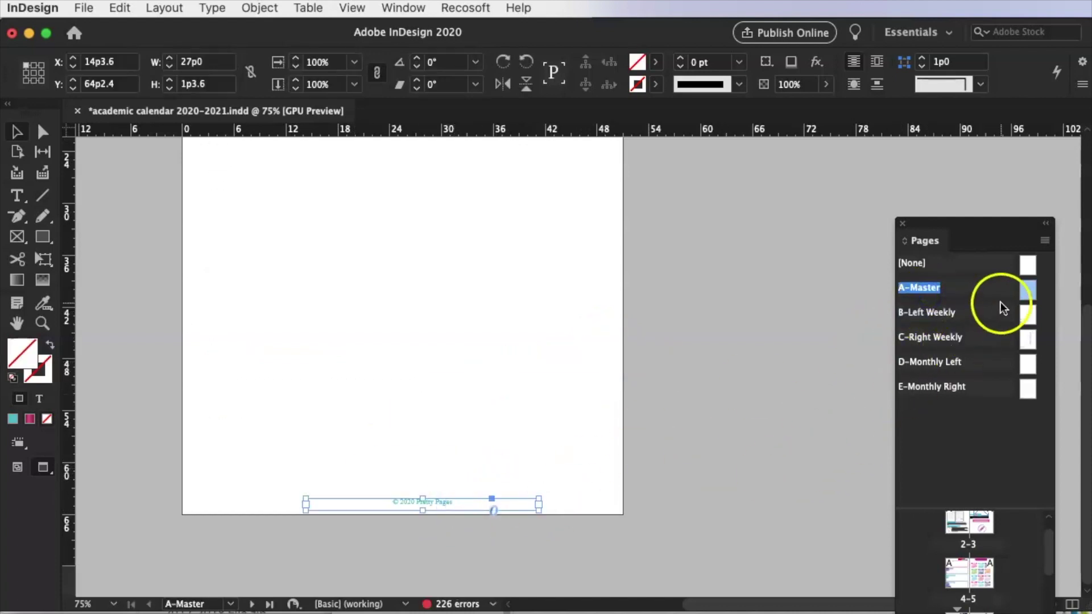
double_click(1006, 323)
left_click(412, 495)
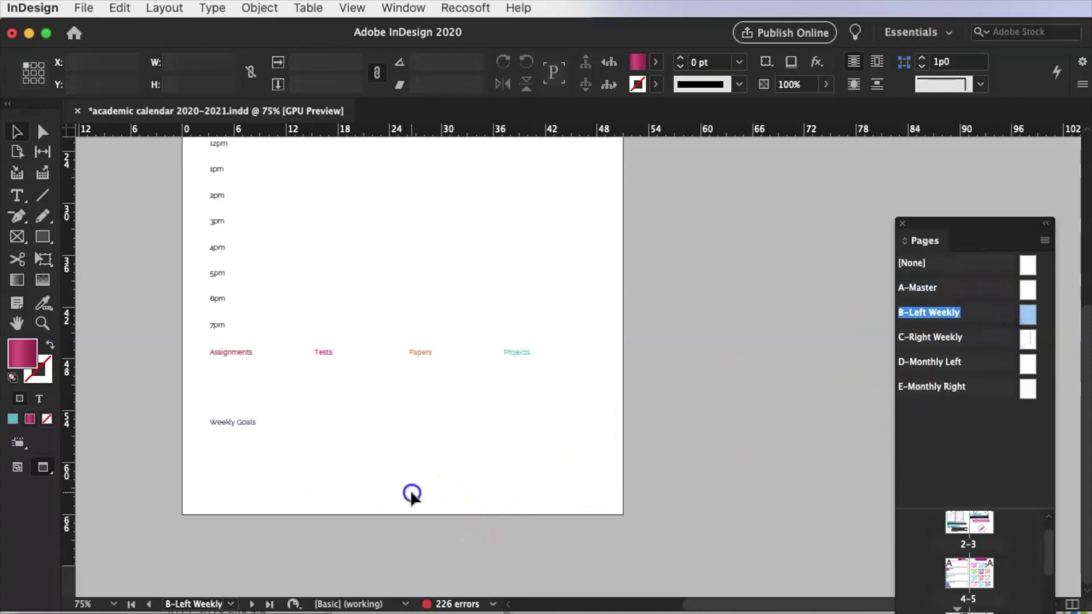
key("super+v")
left_click_drag(596, 359, 436, 505)
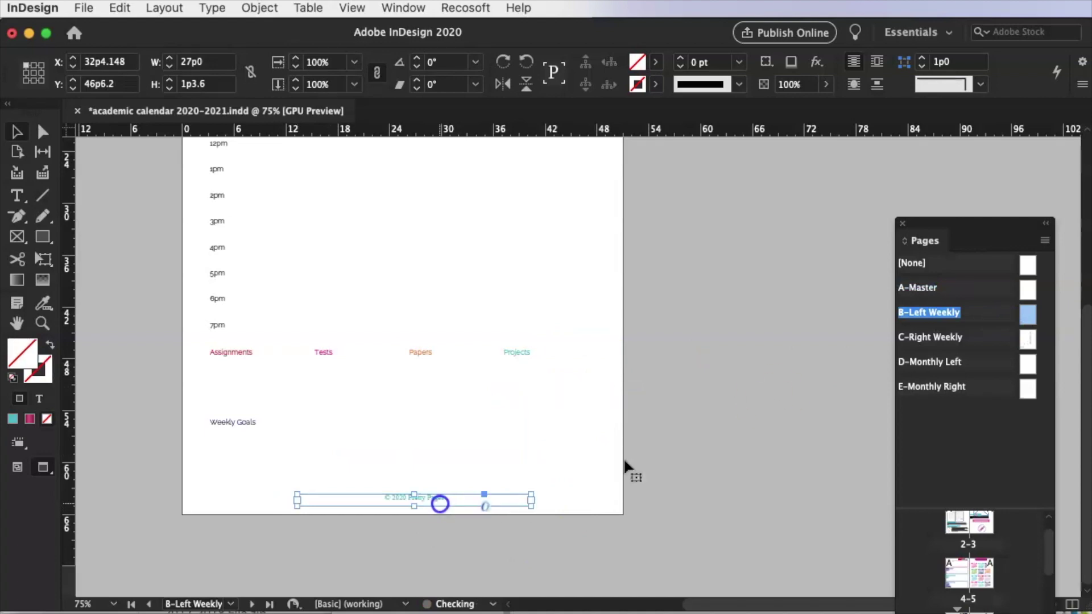
Step: Replace the misplaced frame on C-Right Weekly with the copyright footer at the page bottom
double_click(983, 337)
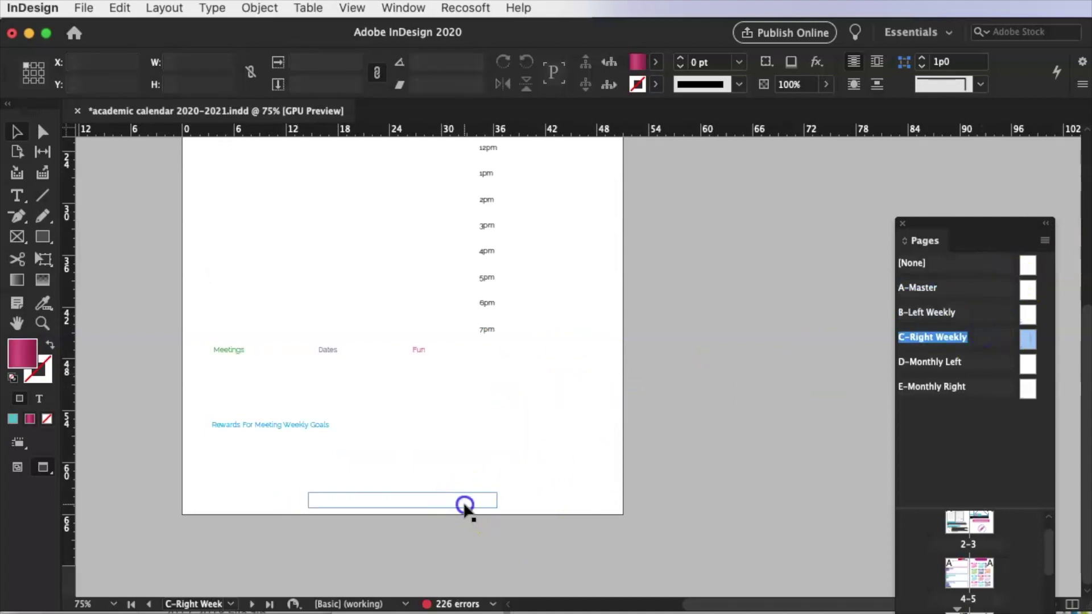
left_click(465, 502)
key("super+x")
key("super+v")
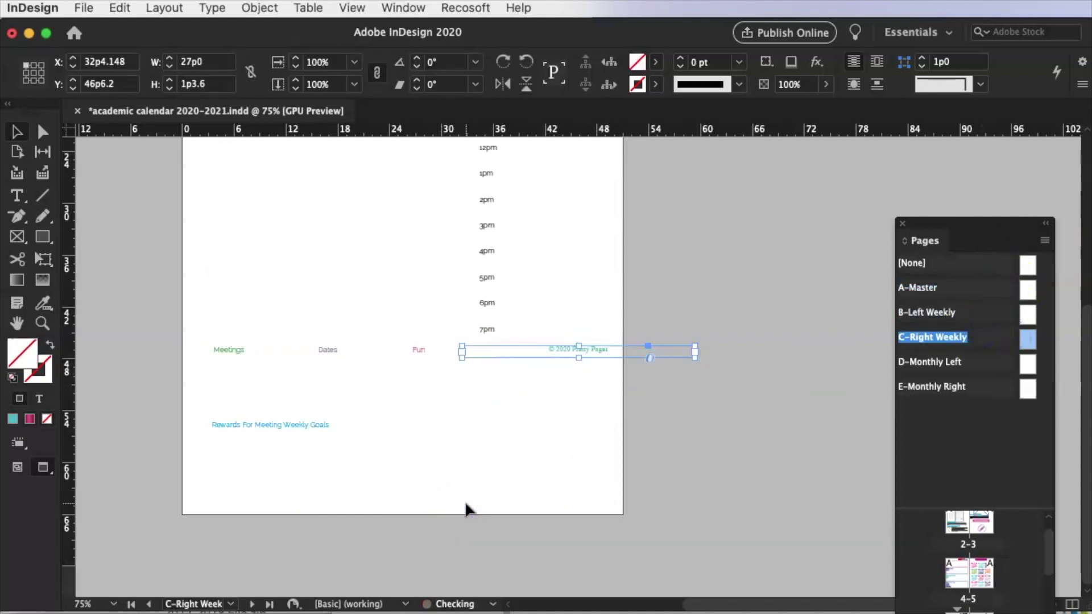
left_click_drag(535, 353, 374, 502)
Step: Paste the copyright footer at the bottom of the D-Monthly Left and E-Monthly Right masters
double_click(971, 362)
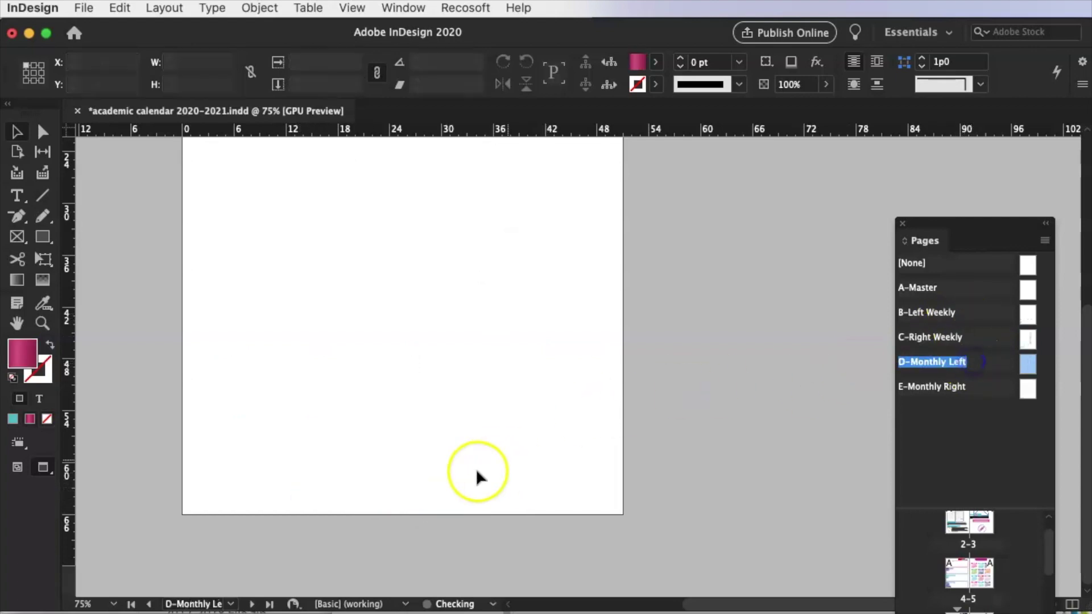
key("super+v")
left_click_drag(518, 357, 350, 506)
double_click(909, 378)
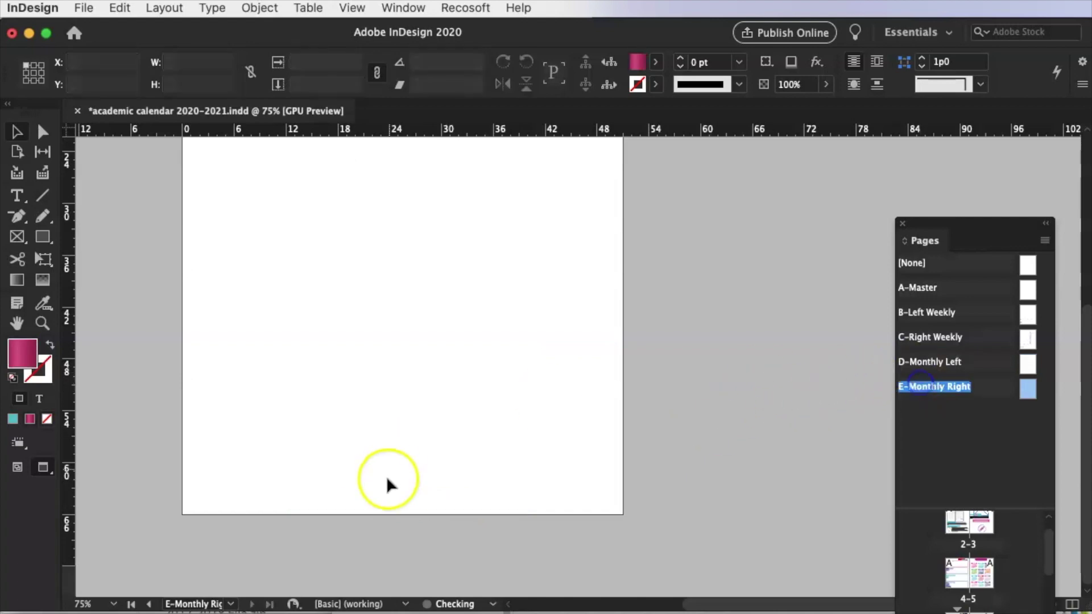
key("super+v")
left_click_drag(567, 351, 397, 500)
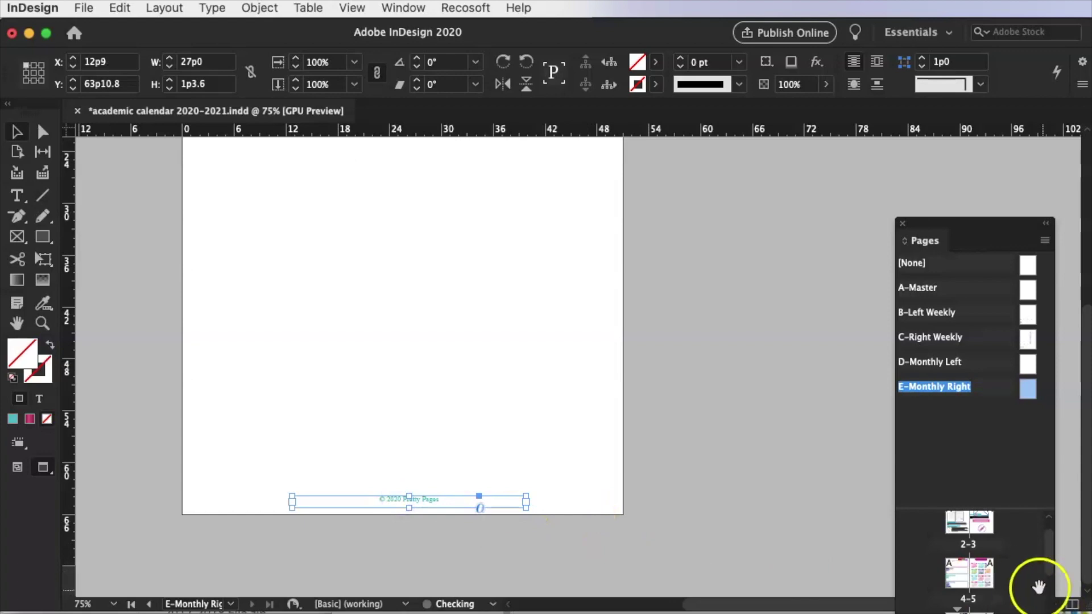
Step: Check the copyright footer on spreads 2–3 and 4–5, then page ahead to the October monthly page
left_click(1004, 290)
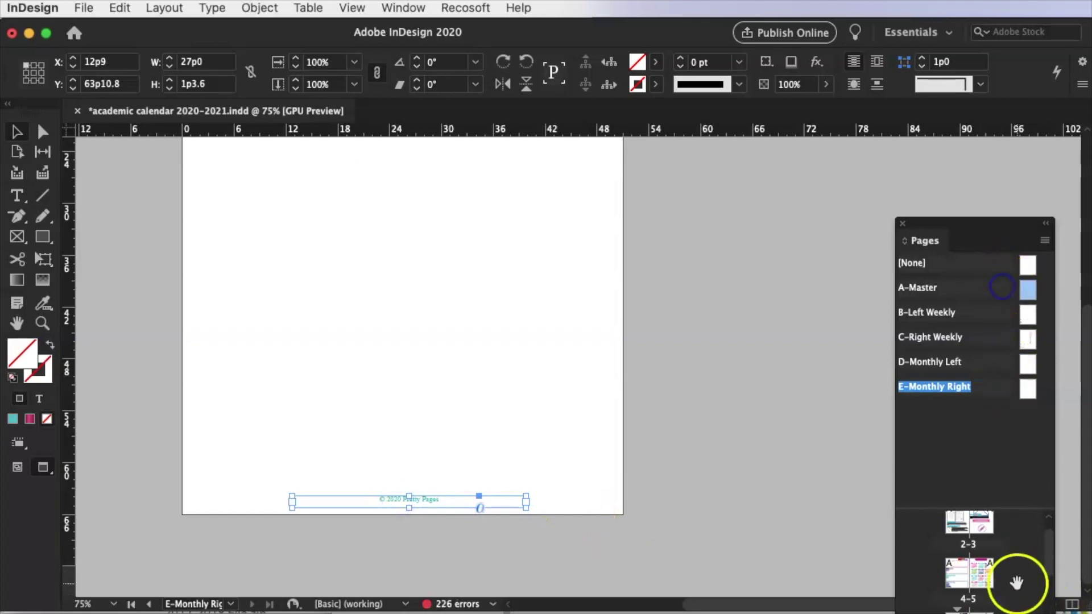
double_click(970, 525)
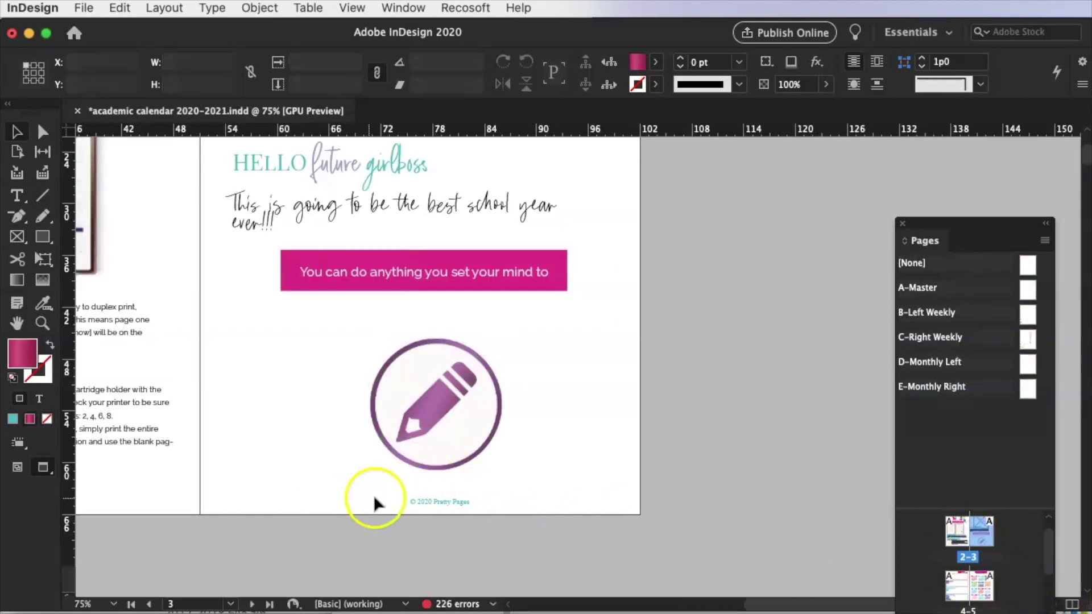
double_click(982, 593)
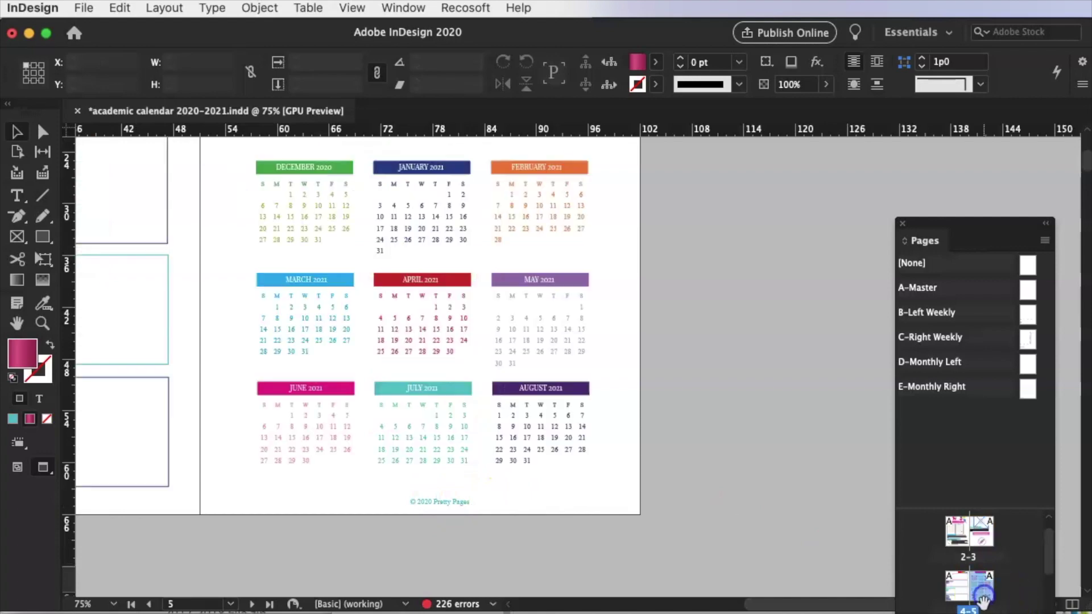
key("shift+Page_Down")
key("shift+Page_Down")
key("shift+Page_Down")
key("shift+Page_Down")
key("shift+Page_Down")
key("shift+Page_Down")
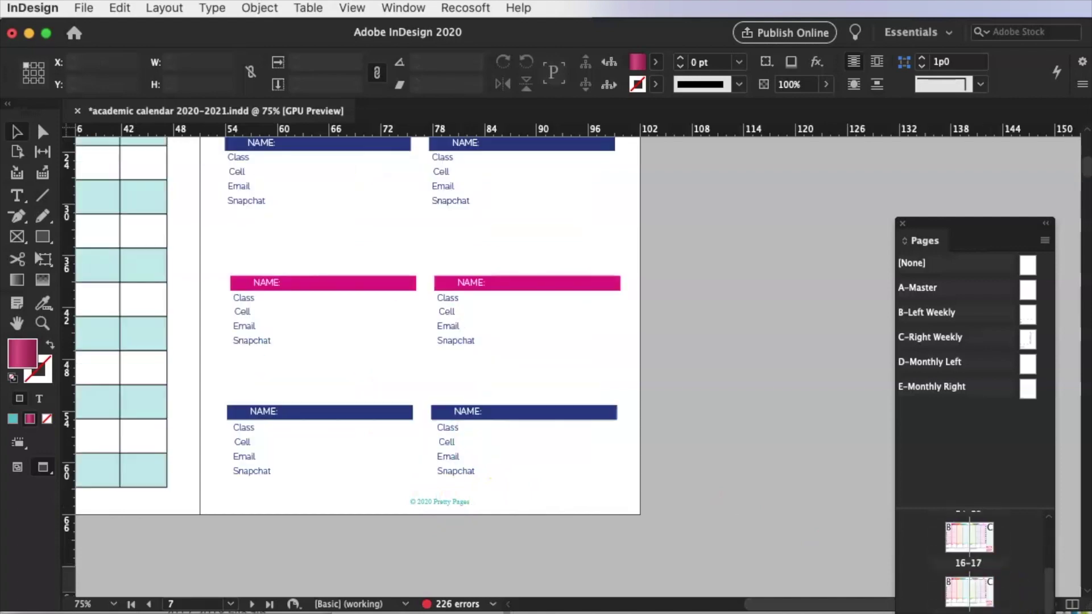
key("shift+Page_Down")
key("shift+Page_Down")
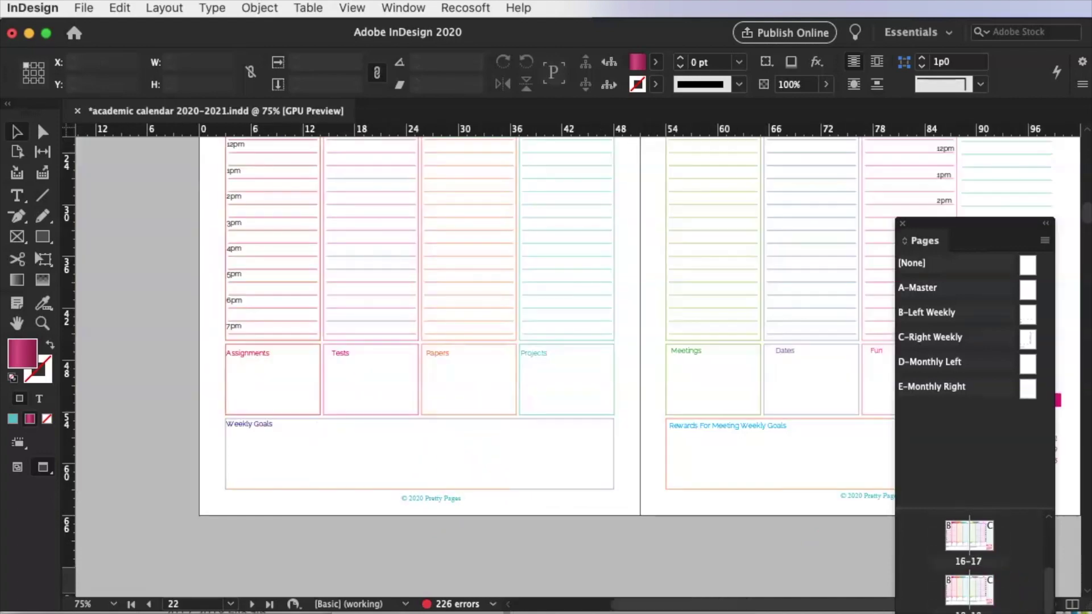
key("shift+Page_Down")
scroll(970, 546, "down", 10)
Step: Enlarge the Pages panel, check E-Monthly Right and page 13, then open C-Right Weekly
left_click_drag(995, 227, 891, 28)
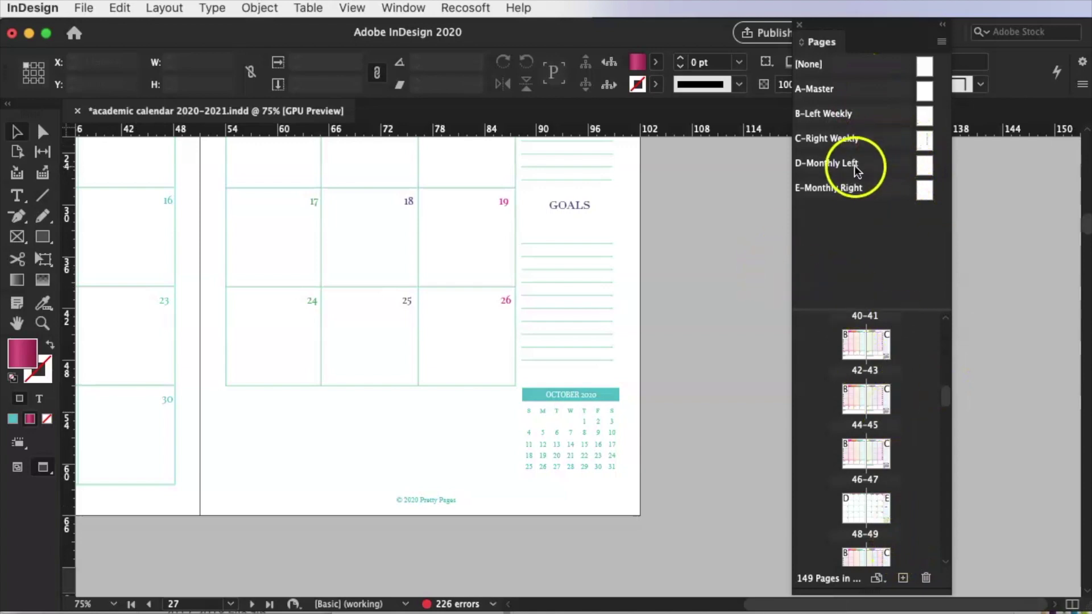
double_click(858, 194)
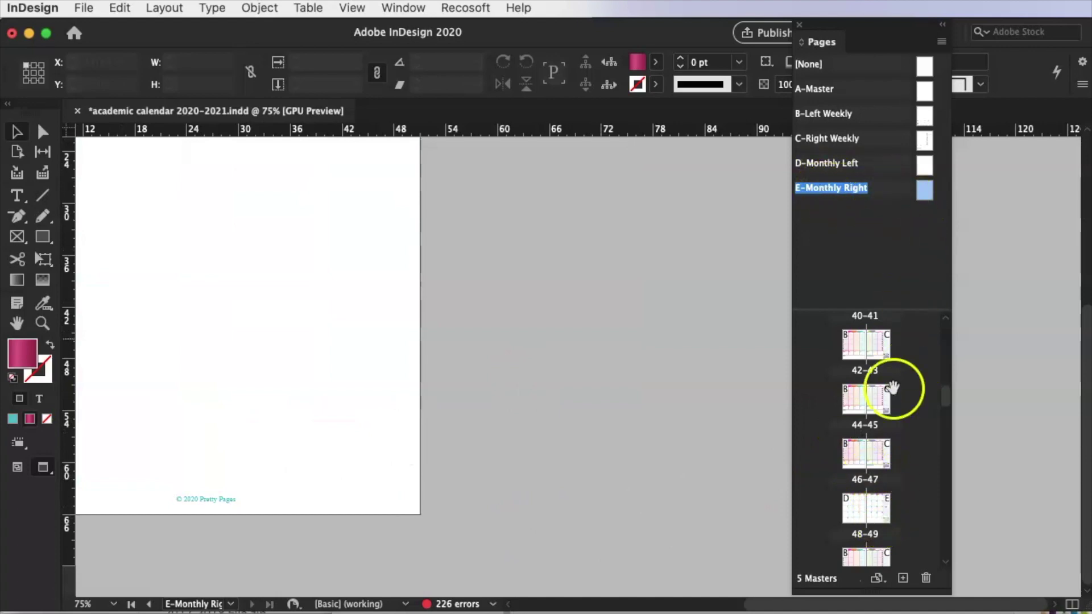
scroll(892, 388, "up", 15)
double_click(884, 405)
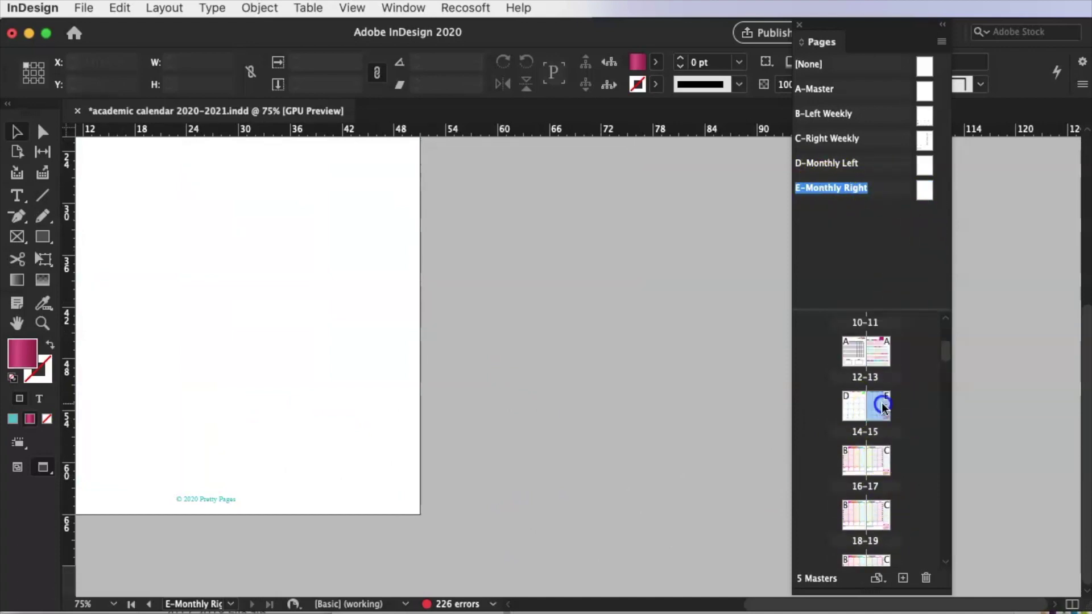
double_click(876, 142)
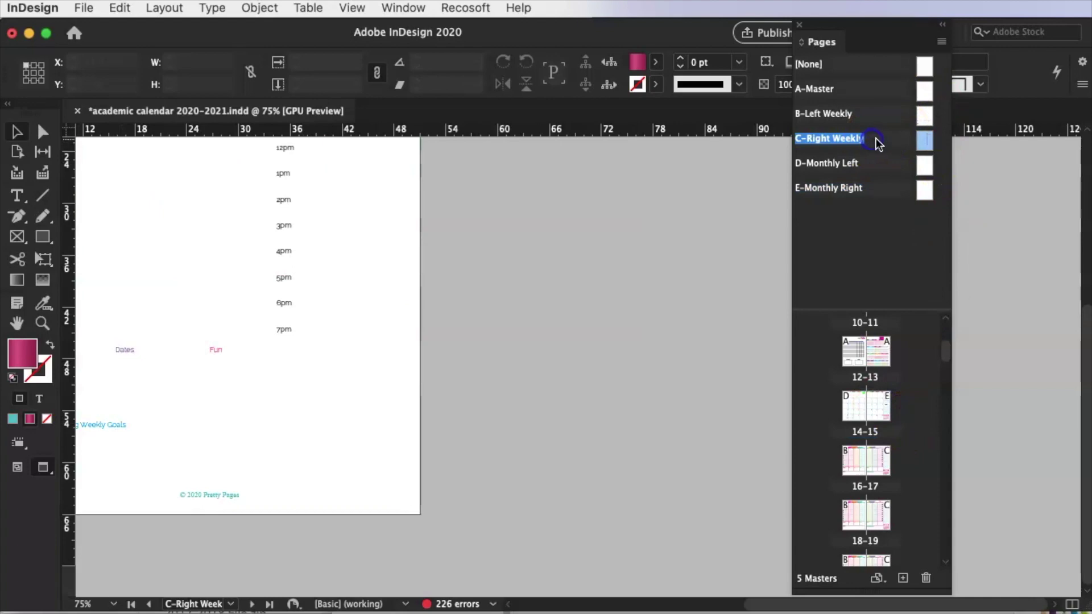
left_click_drag(865, 602, 811, 604)
Step: On page 17, replace the FRIDAY column header with 'vendredi' and toggle All Caps
double_click(883, 474)
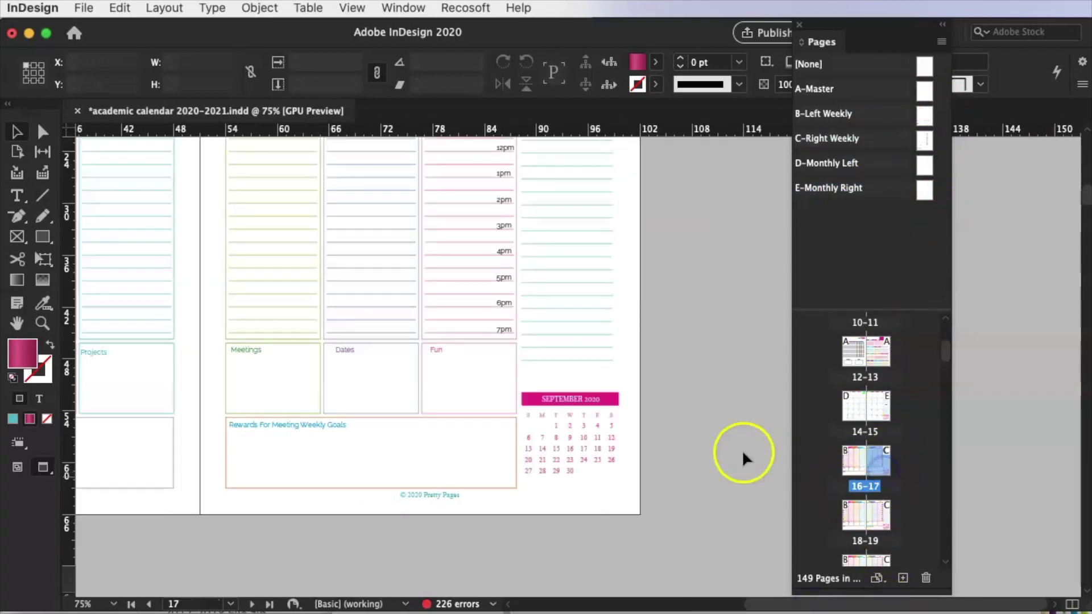
scroll(451, 374, "up", 8)
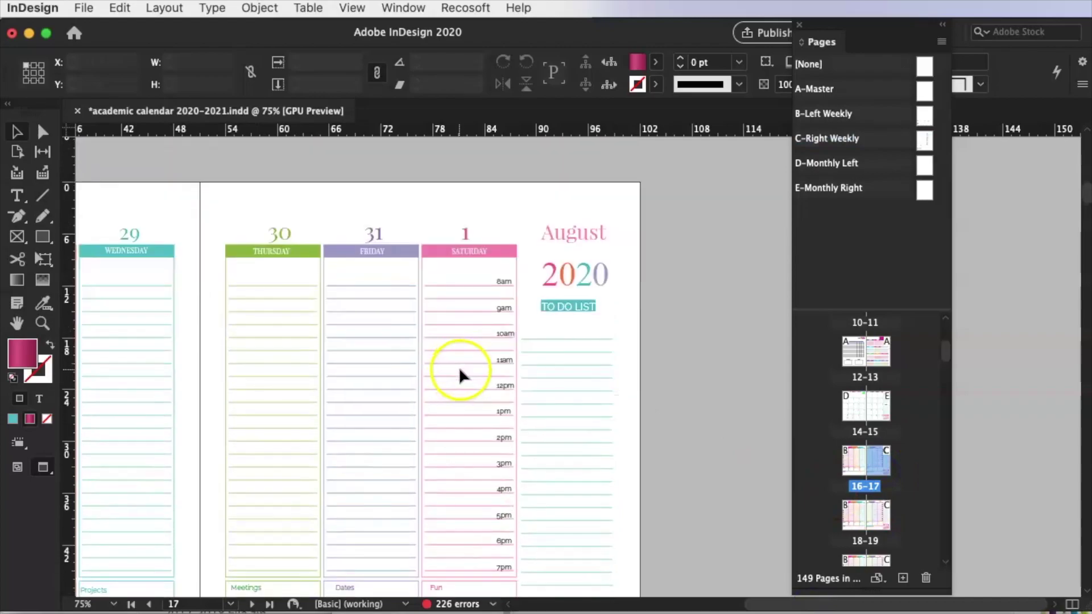
scroll(459, 367, "down", 4)
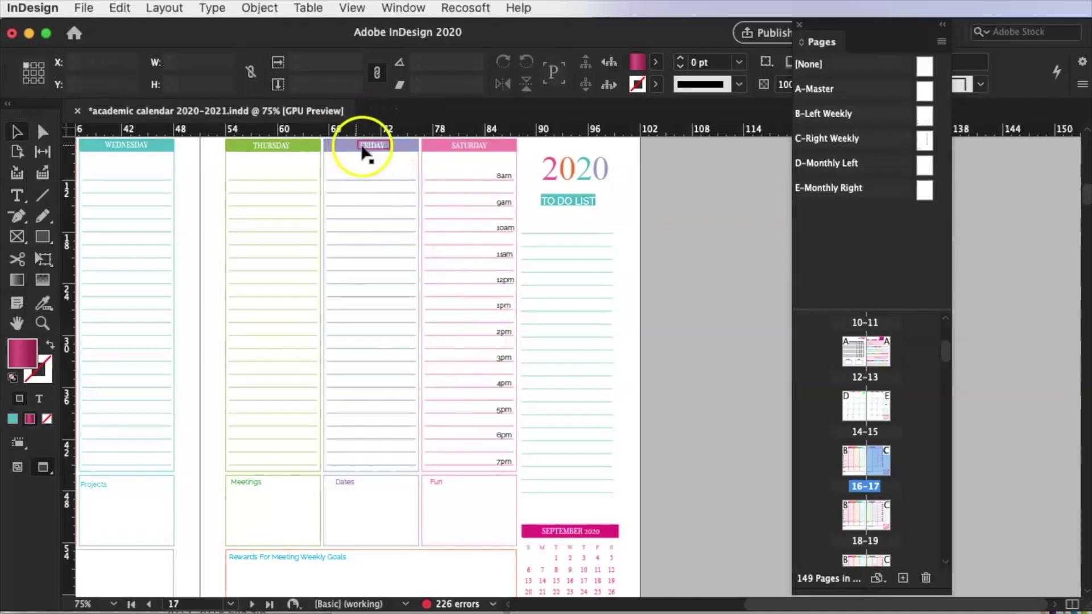
scroll(371, 159, "down", 4)
scroll(353, 193, "up", 6)
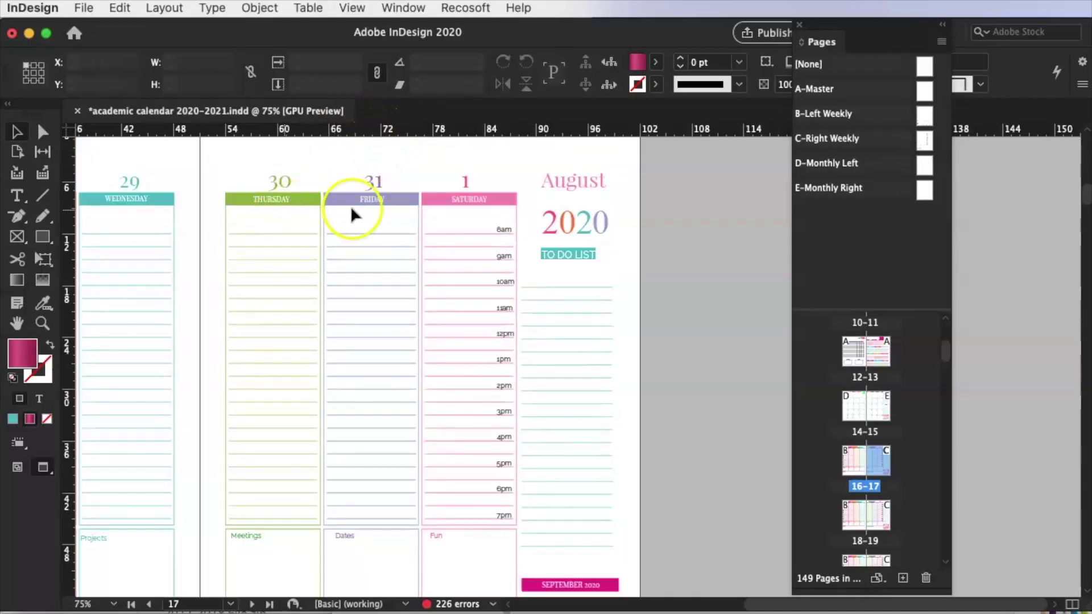
double_click(369, 203)
left_click(387, 199)
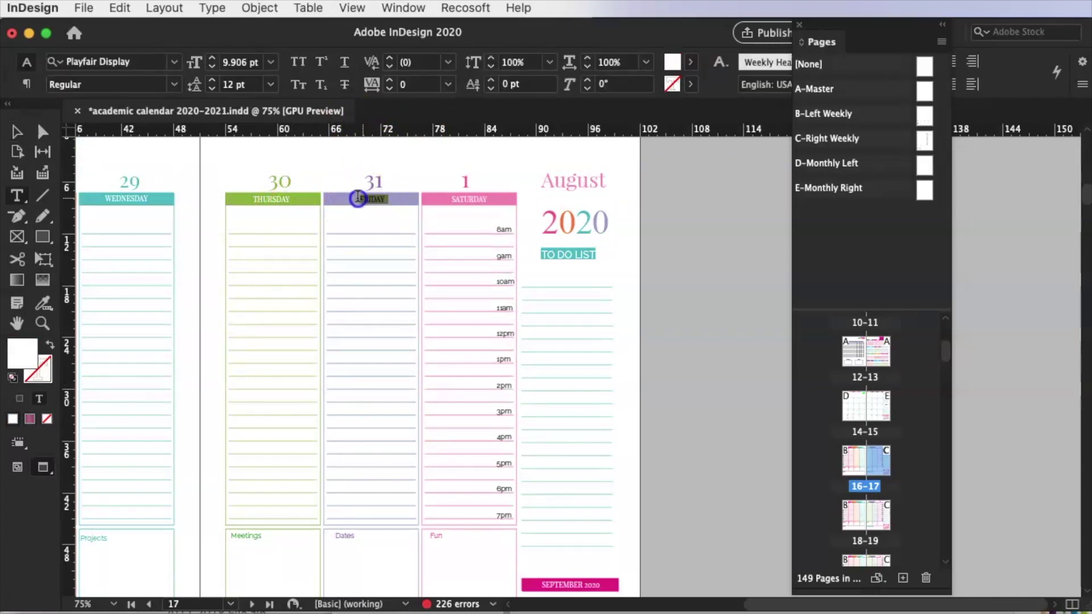
key("BackSpace")
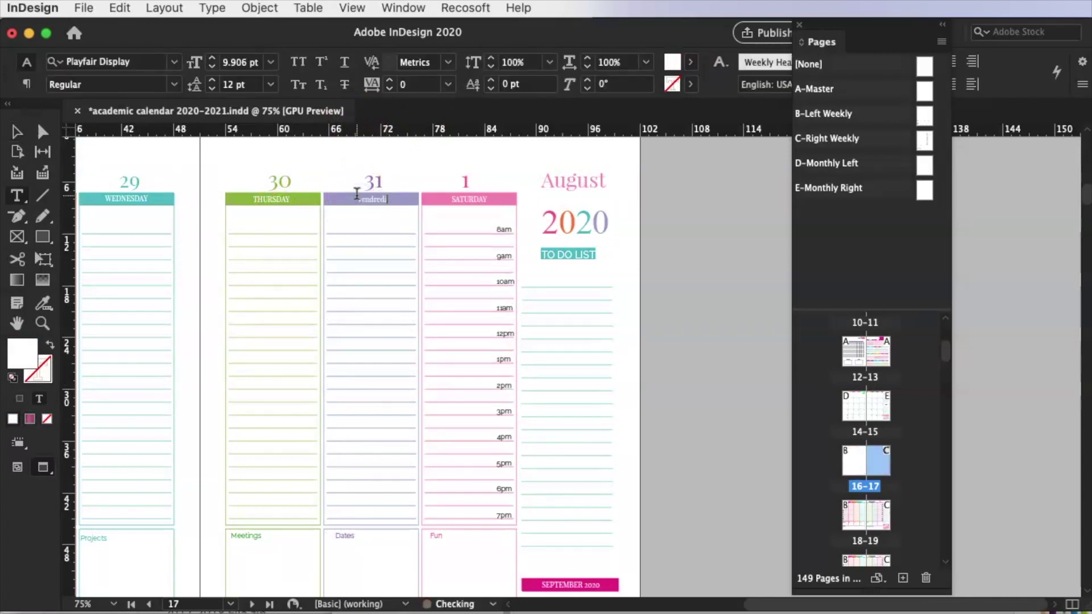
left_click_drag(357, 199, 390, 199)
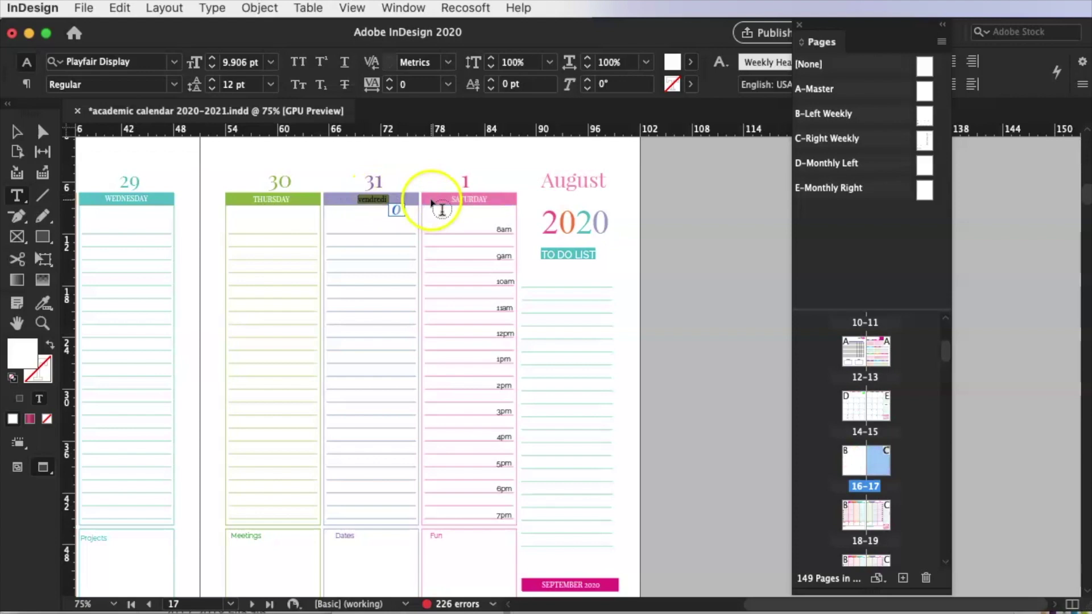
left_click(297, 63)
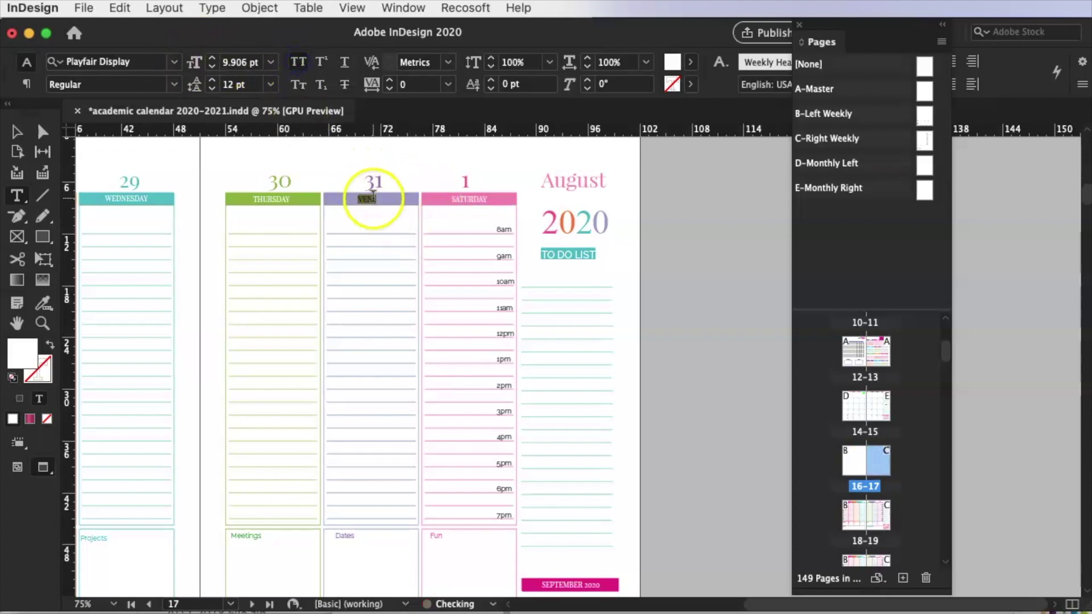
key("Escape")
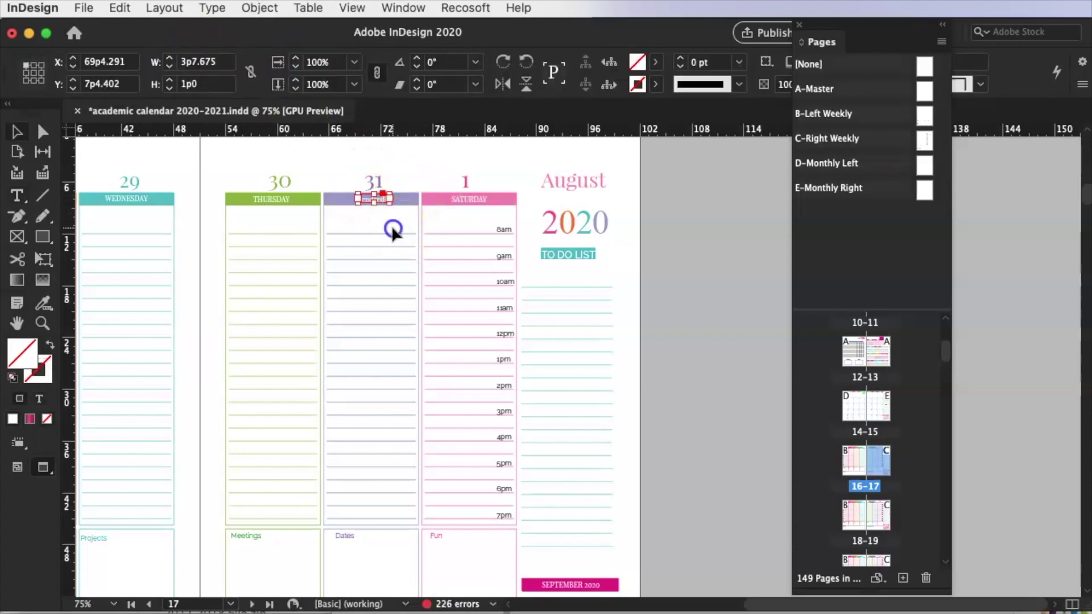
left_click(391, 230)
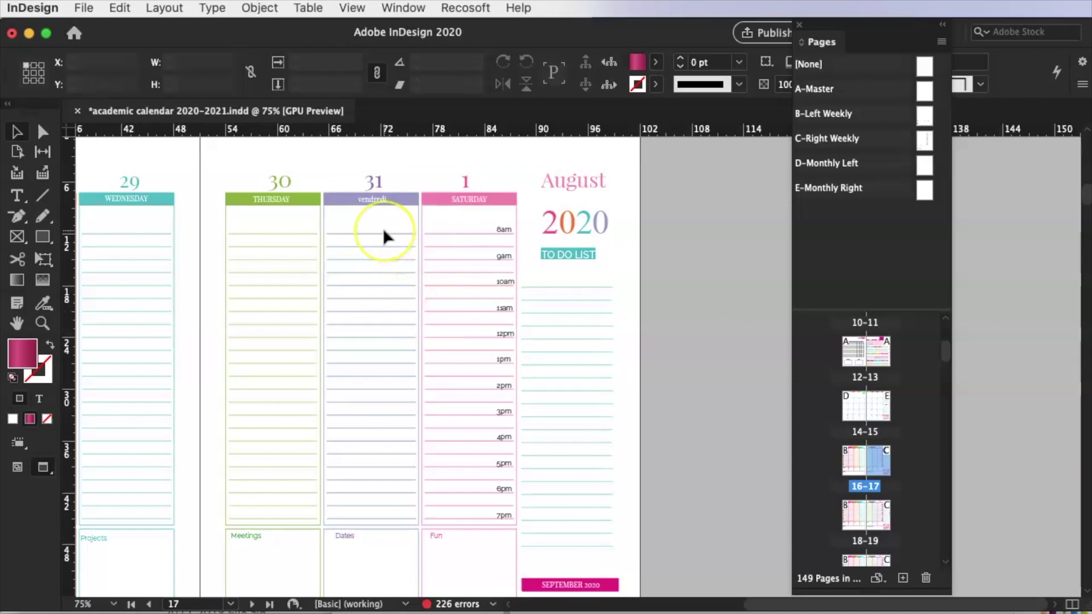
Step: Zoom in to 100% and scroll around to inspect the edited header
key("super+equal")
scroll(363, 249, "up", 2)
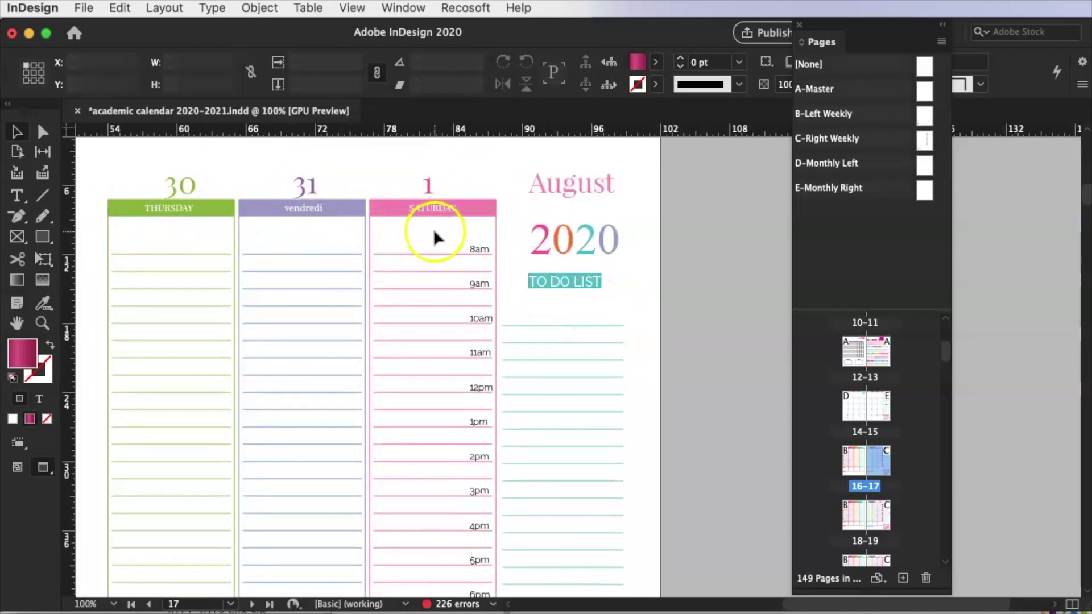
scroll(434, 230, "down", 3)
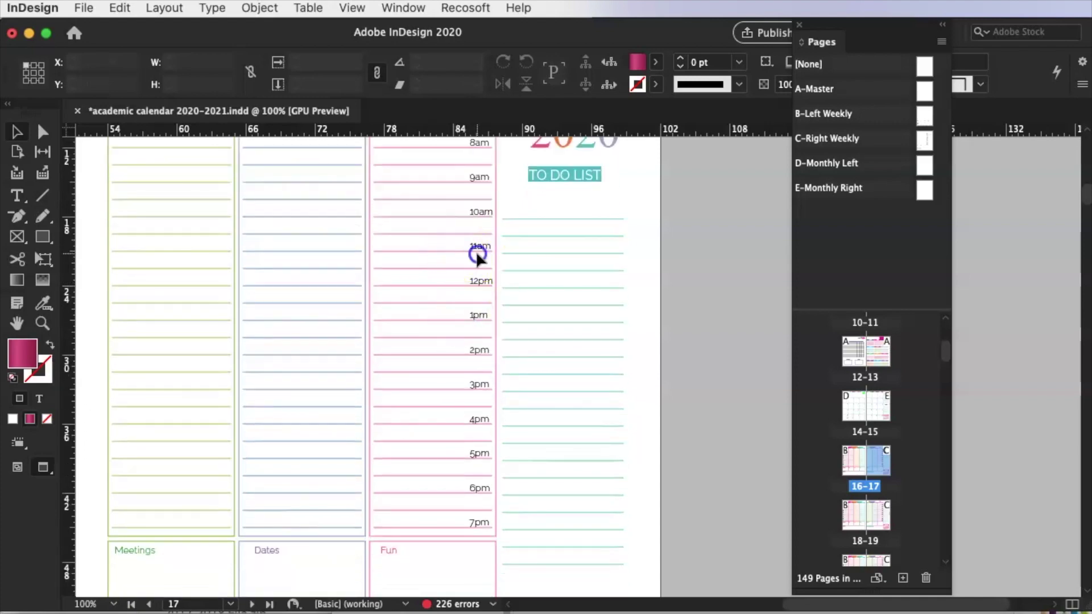
scroll(473, 188, "up", 1)
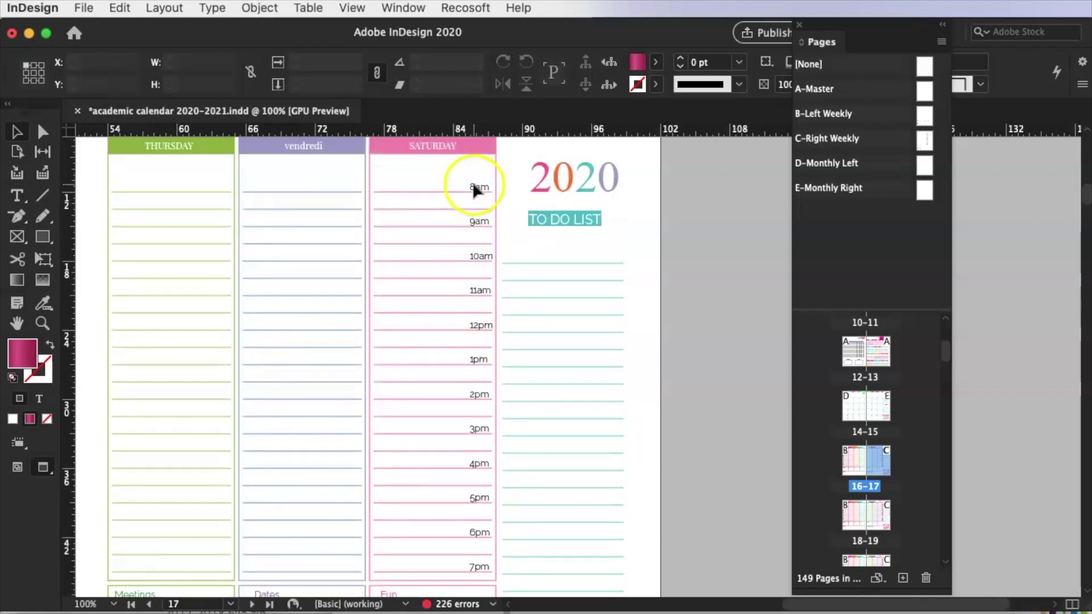
left_click(476, 190)
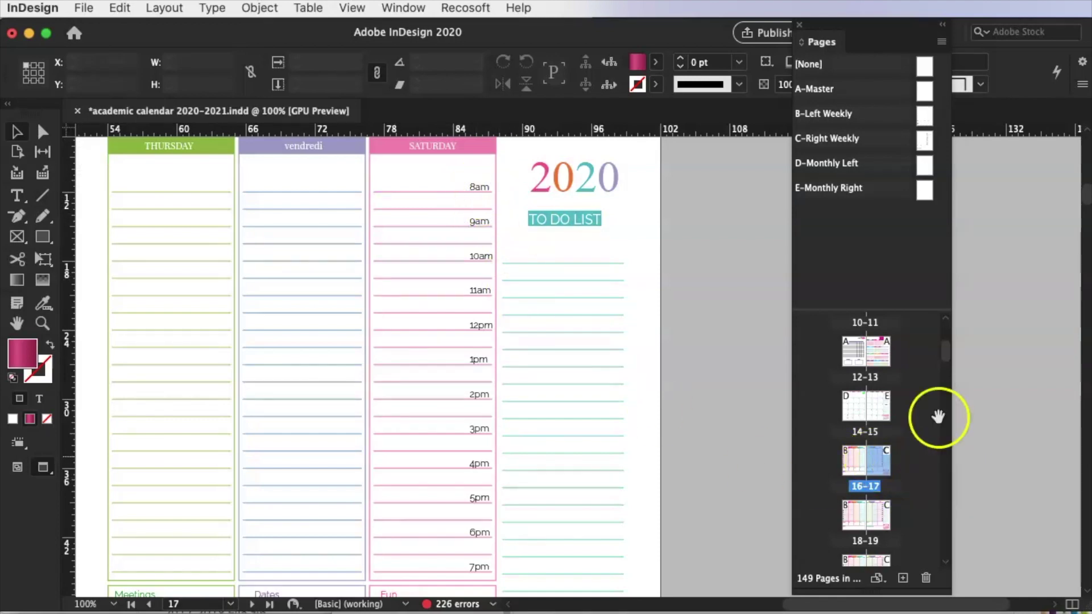
Step: Change the C-Right Weekly master's first hour labels to 5am, 6am, 7am, 8am, then view spread 18–19
double_click(907, 140)
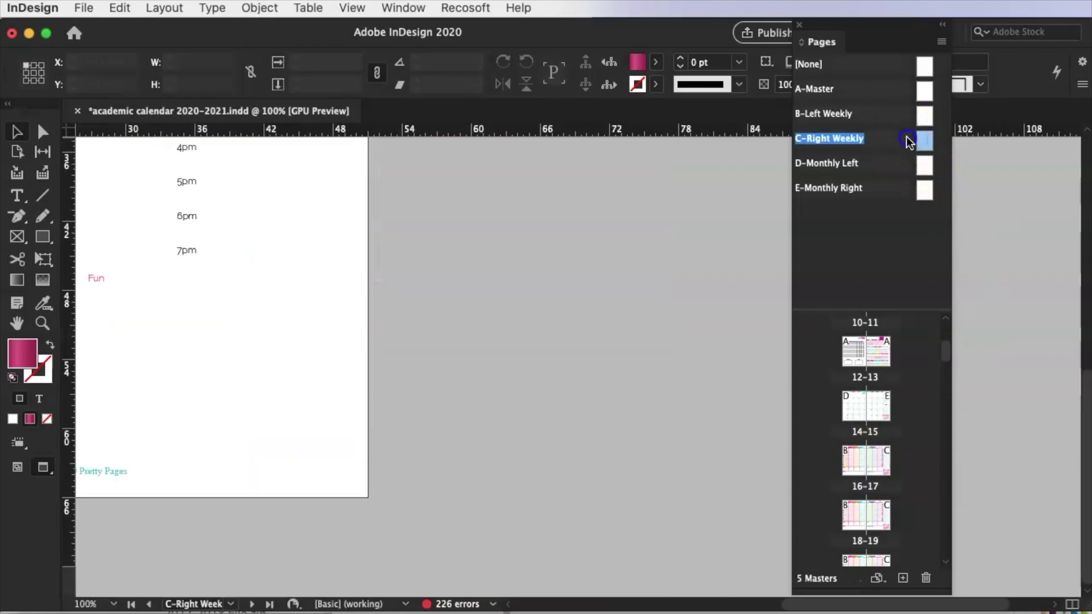
scroll(148, 318, "up", 6)
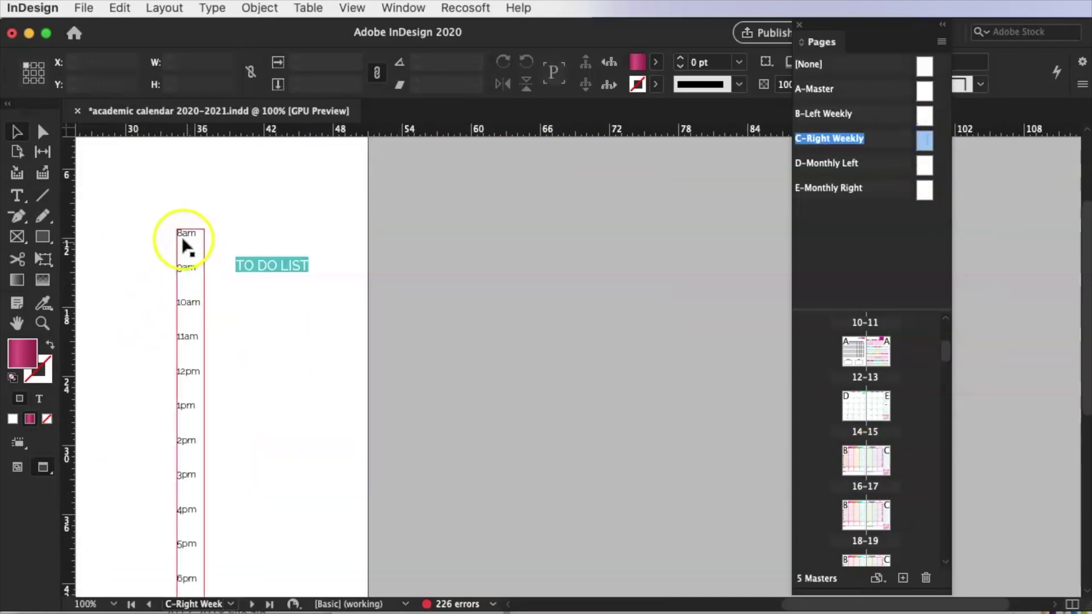
double_click(178, 233)
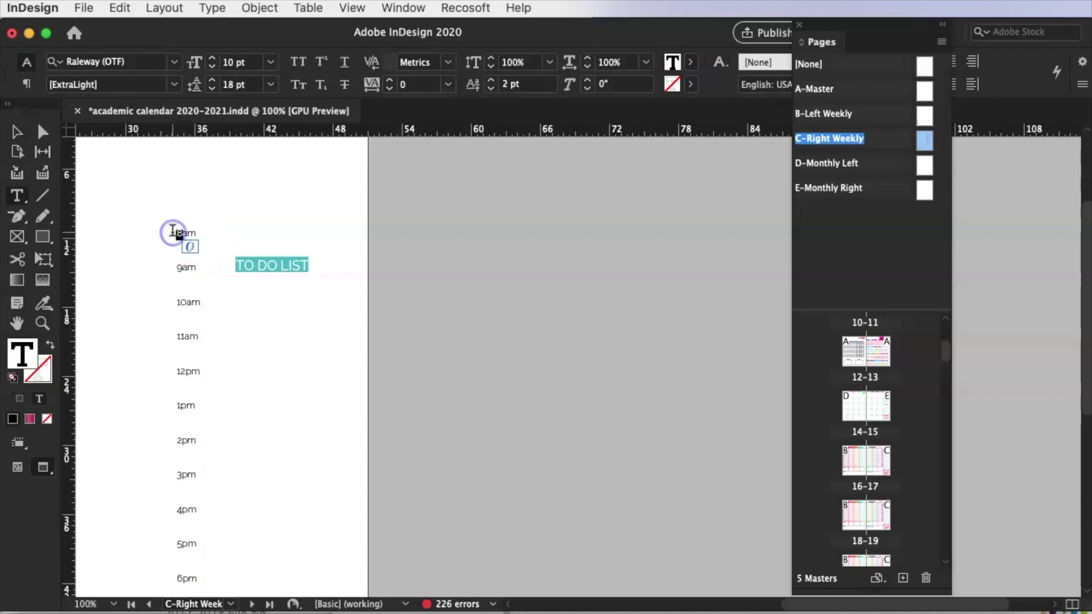
type("5")
left_click(180, 271)
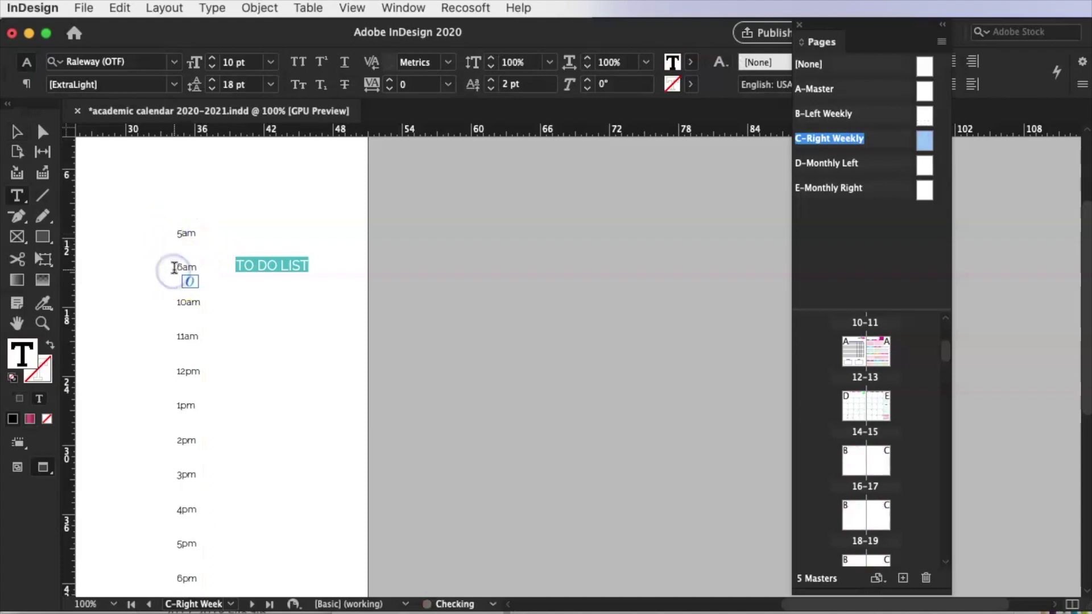
left_click(187, 302)
type("7")
left_click(188, 334)
left_click(170, 334)
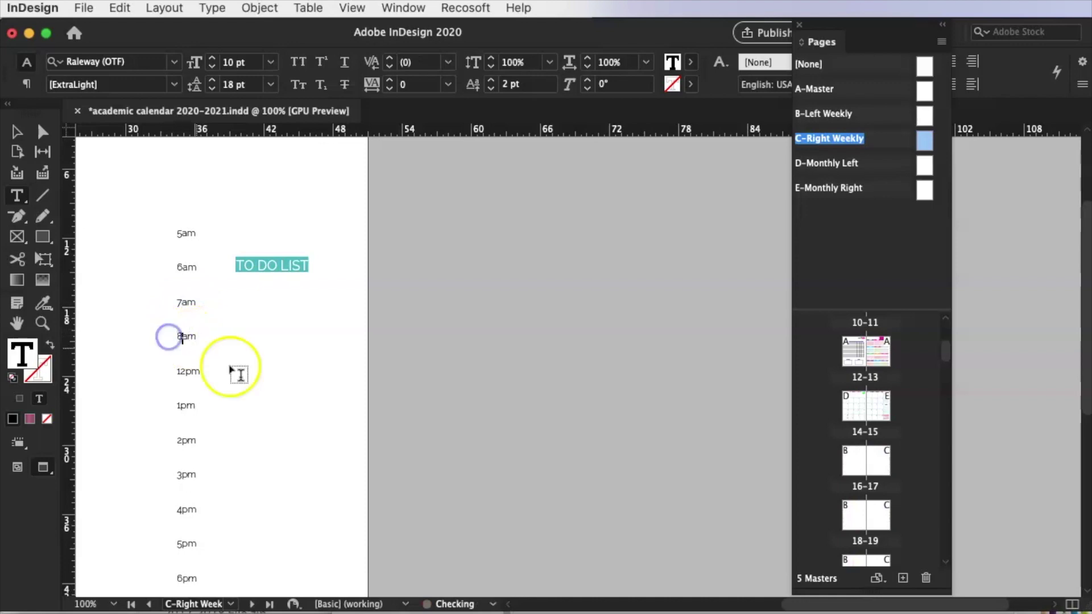
key("Delete")
key("Delete")
type("8")
double_click(882, 461)
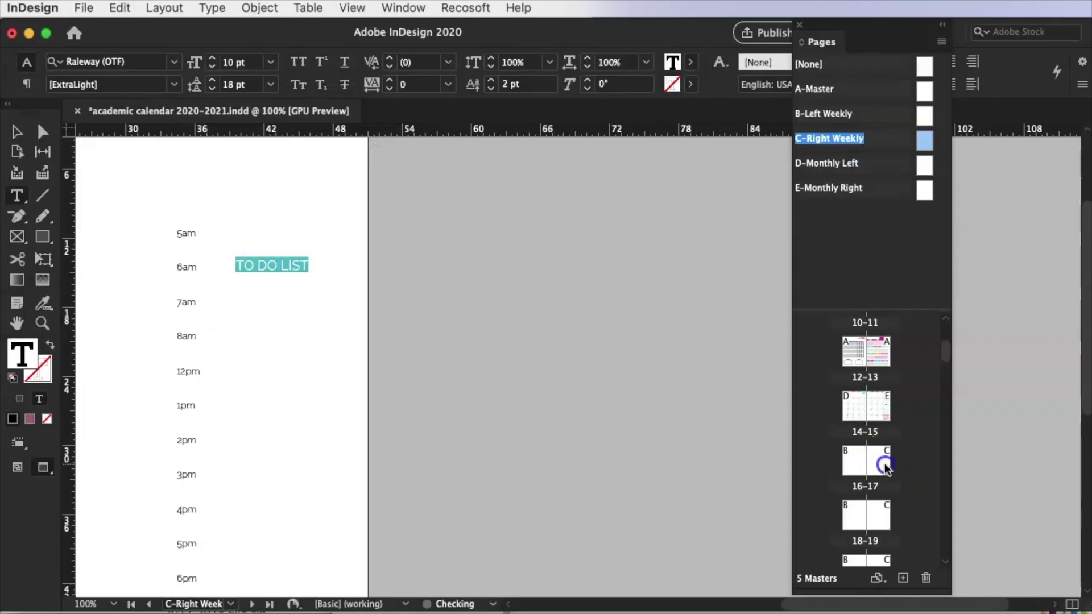
double_click(886, 532)
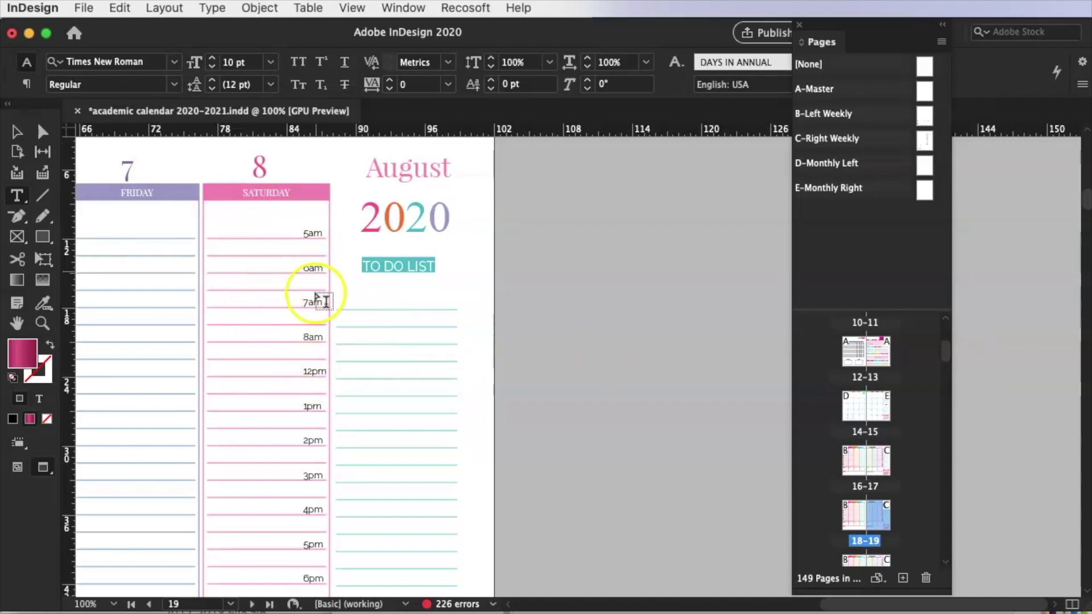
Step: Apply the C-Right Weekly master to page 19 in the Pages panel
left_click_drag(859, 608, 794, 606)
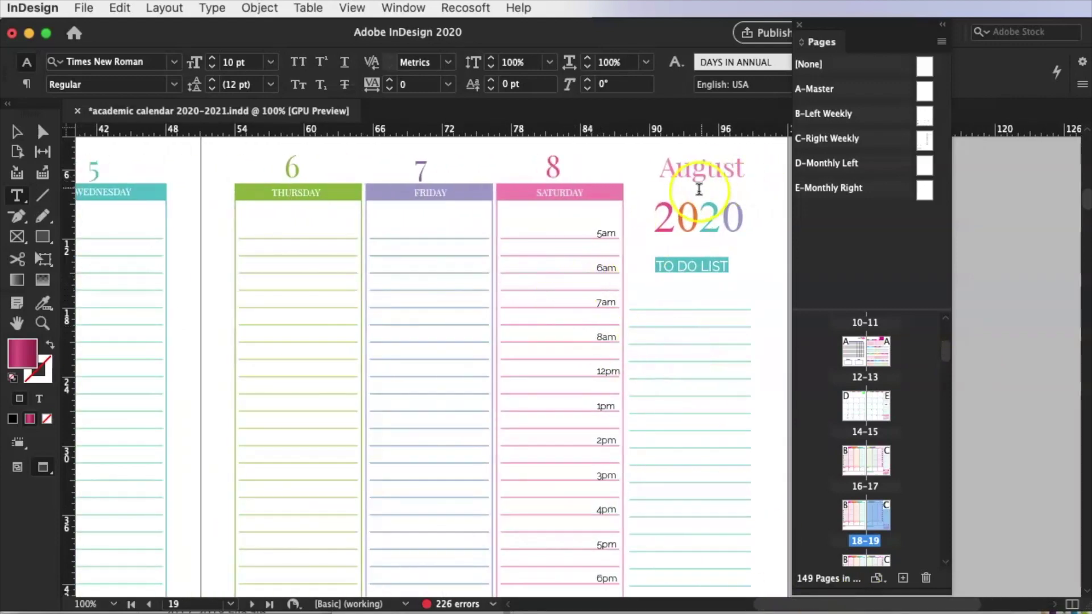
left_click_drag(880, 519, 880, 519)
right_click(881, 519)
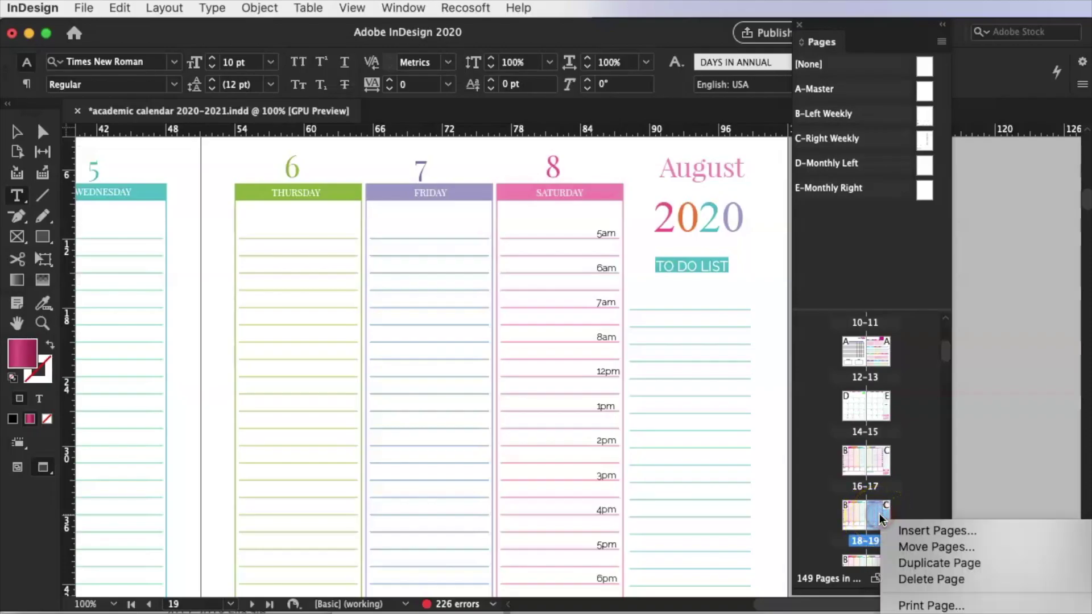
left_click(994, 383)
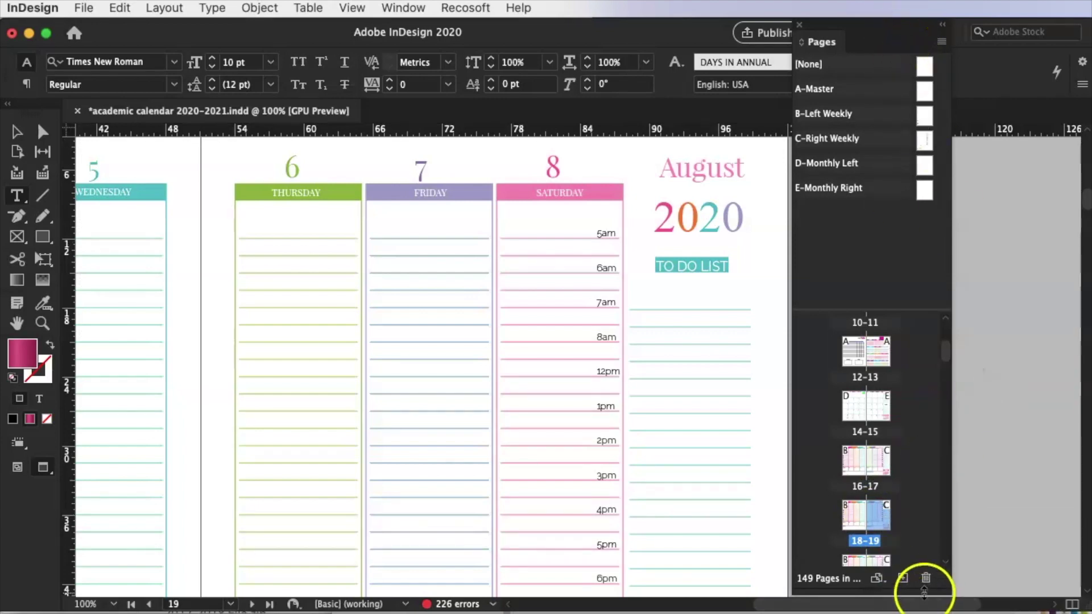
Step: Enlarge the Pages panel thumbnails and override all master page items on page 19
left_click_drag(924, 592, 882, 382)
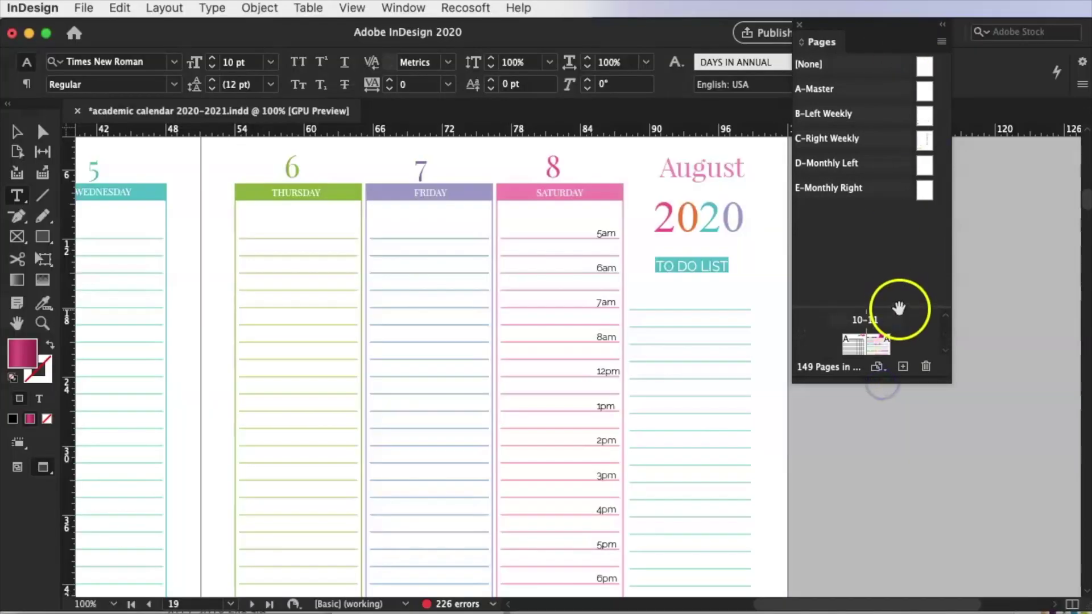
left_click_drag(899, 307, 895, 139)
left_click(892, 230)
left_click(880, 345)
right_click(880, 342)
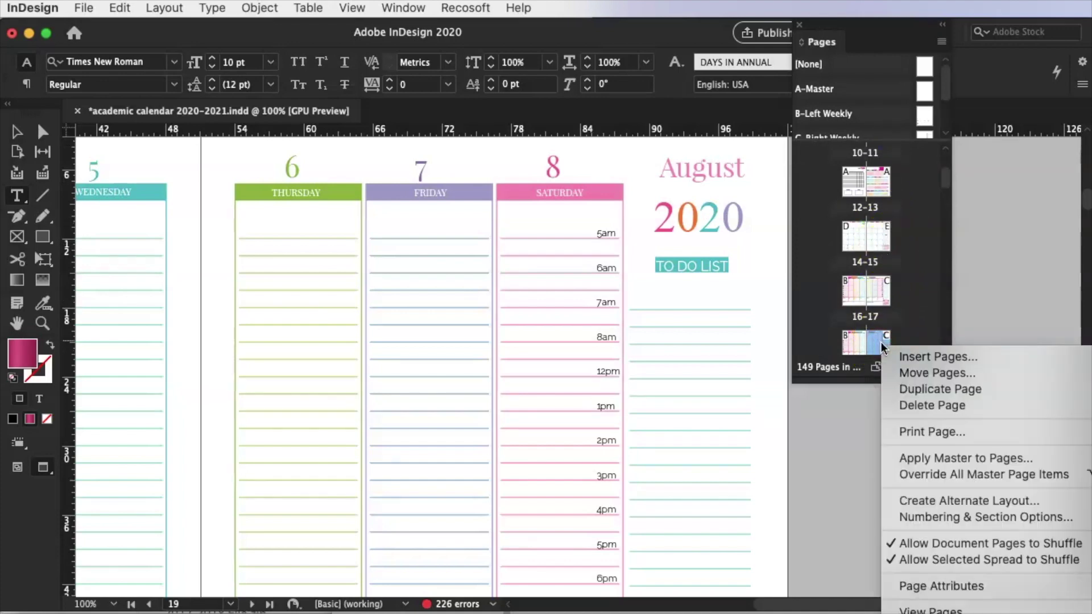
left_click(937, 477)
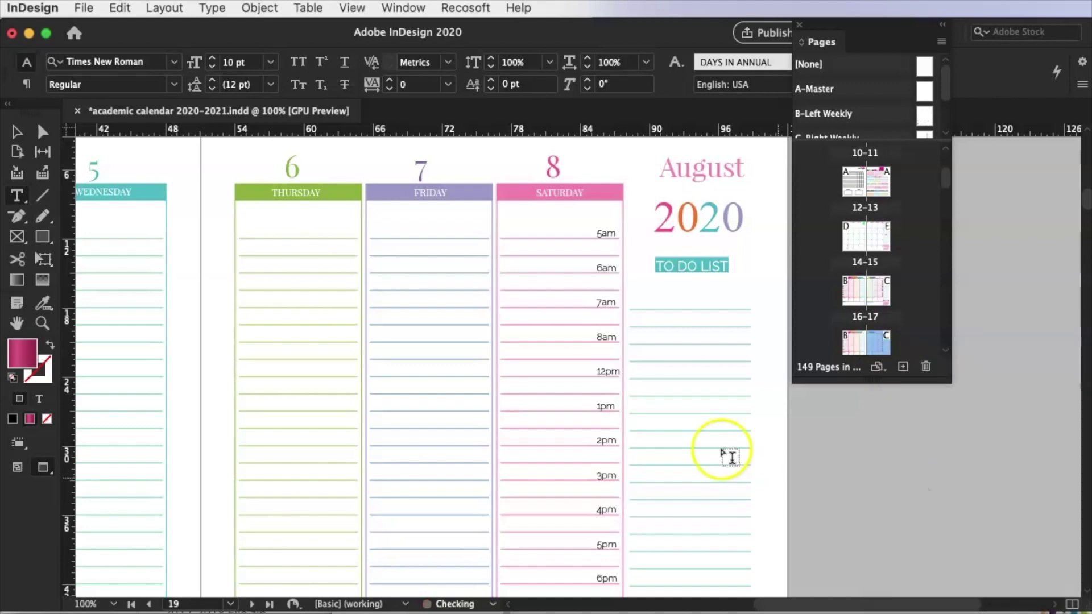
left_click(600, 233)
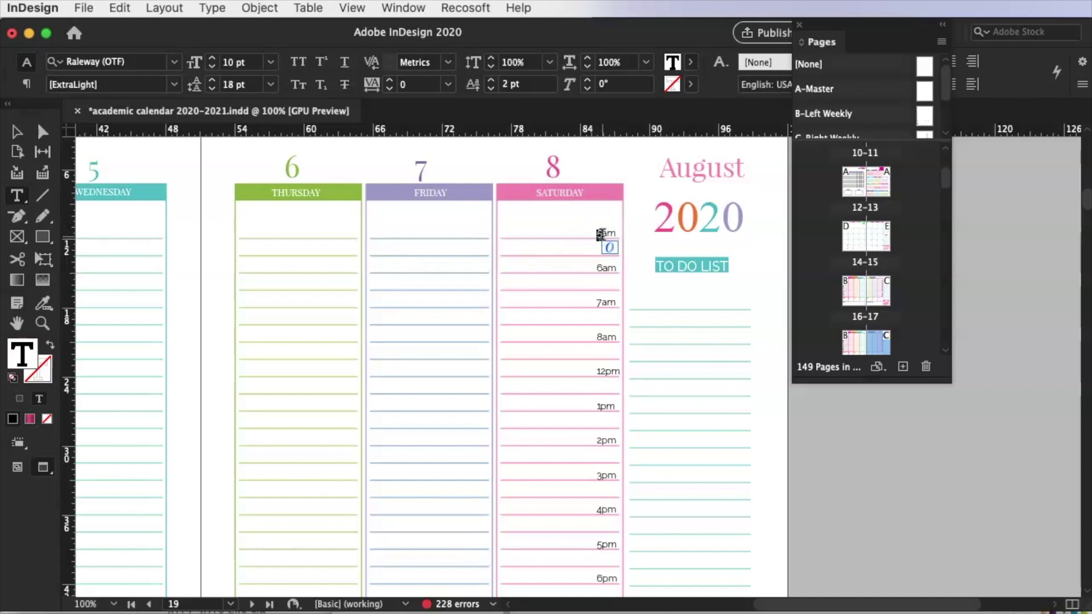
Step: Retype page 19's hour digits so its labels read 3am, 4am, 5am and 6am
left_click(575, 225)
left_click(608, 273)
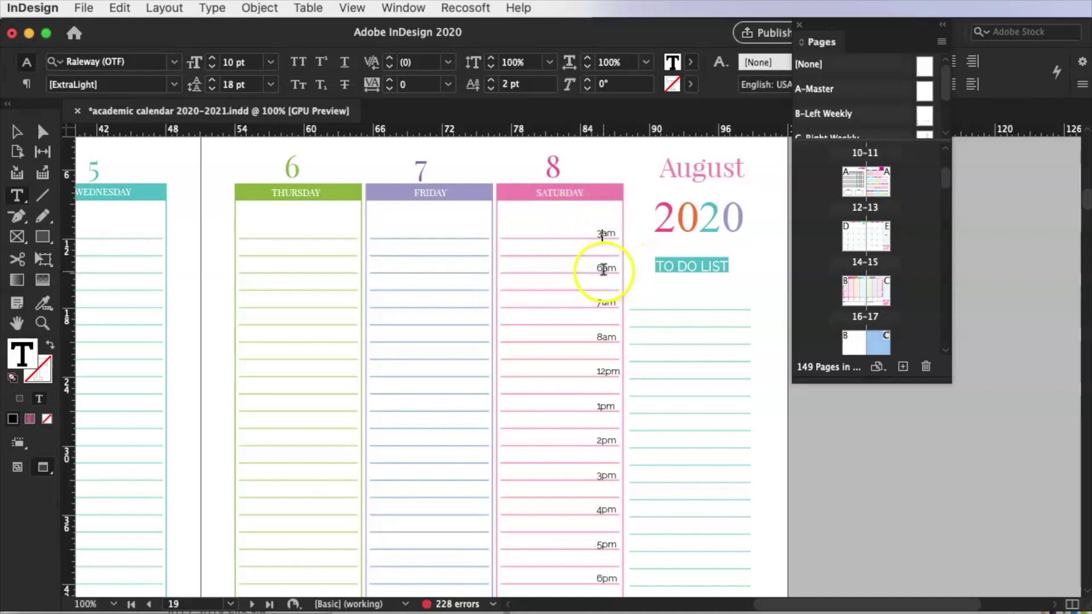
type("4am ")
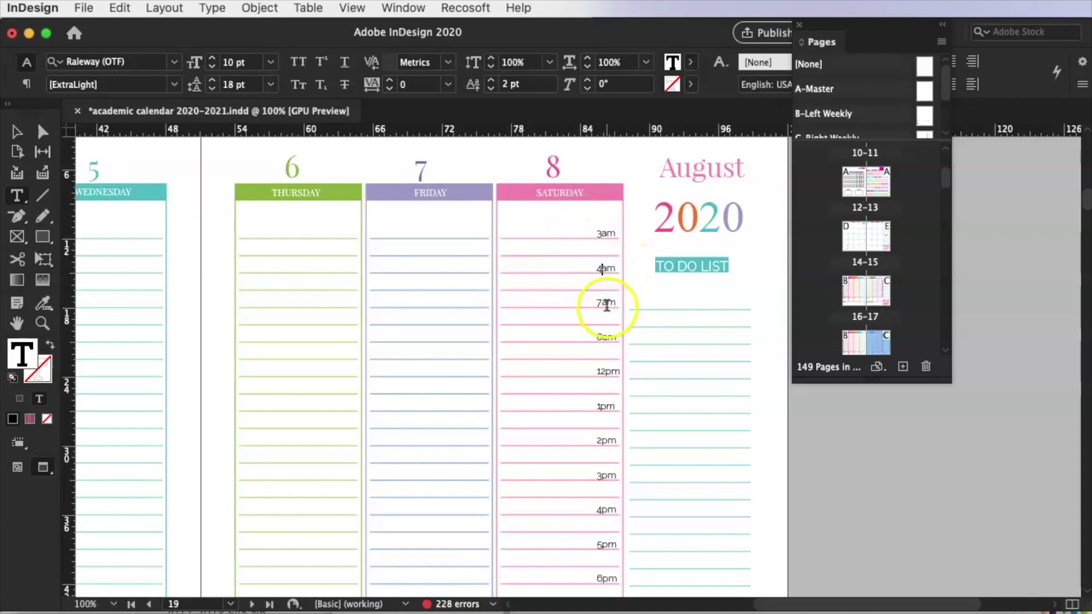
type("5")
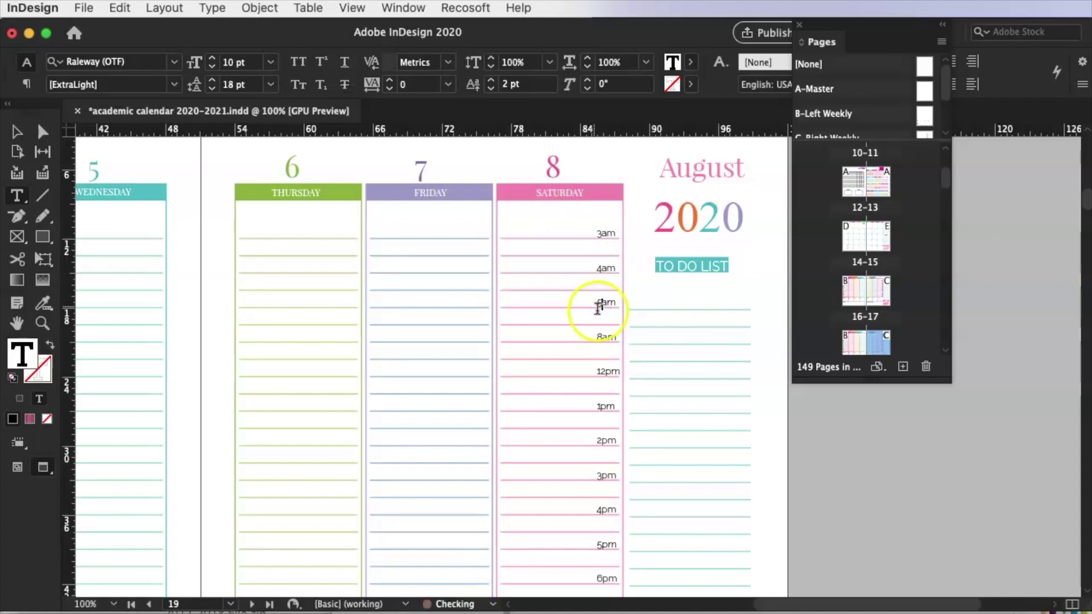
left_click(597, 338)
type("6")
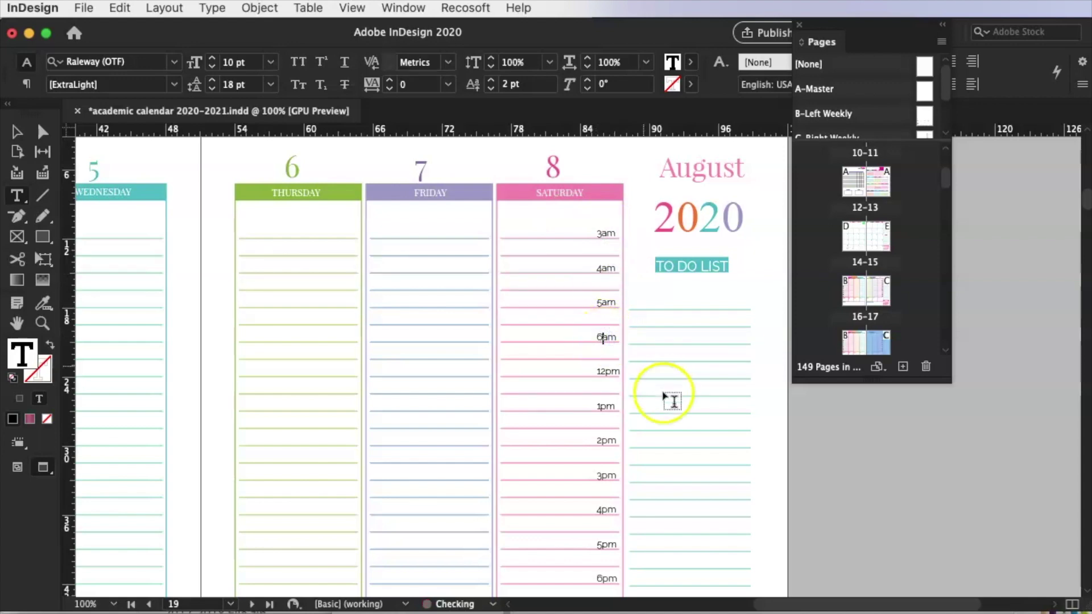
Step: Apply C-Right Weekly to page 15, then compare the 16–17 and 18–19 spreads
left_click(913, 373)
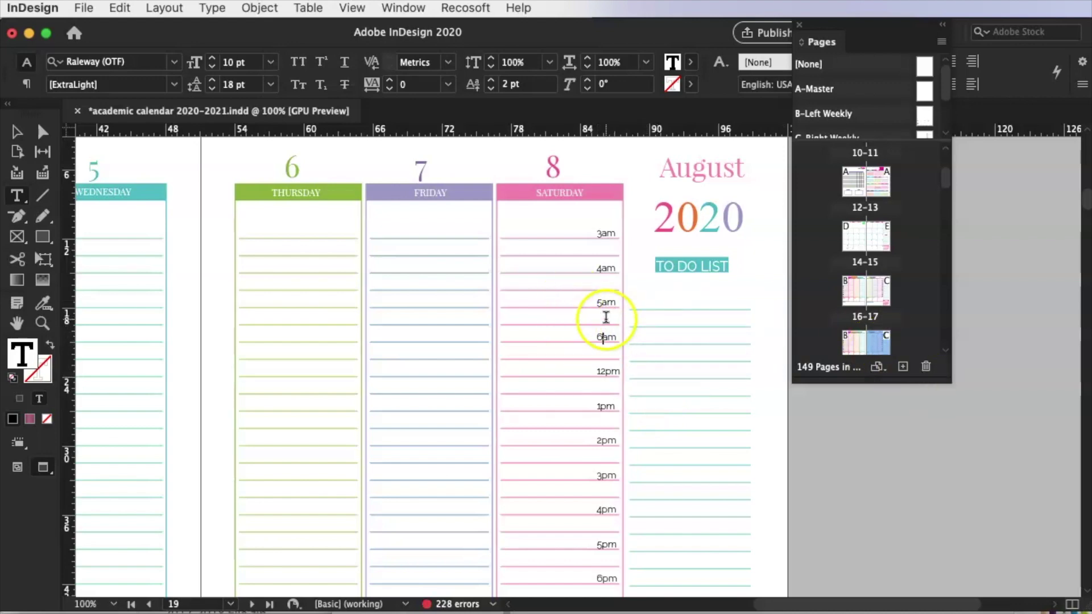
left_click_drag(868, 341, 883, 285)
double_click(882, 285)
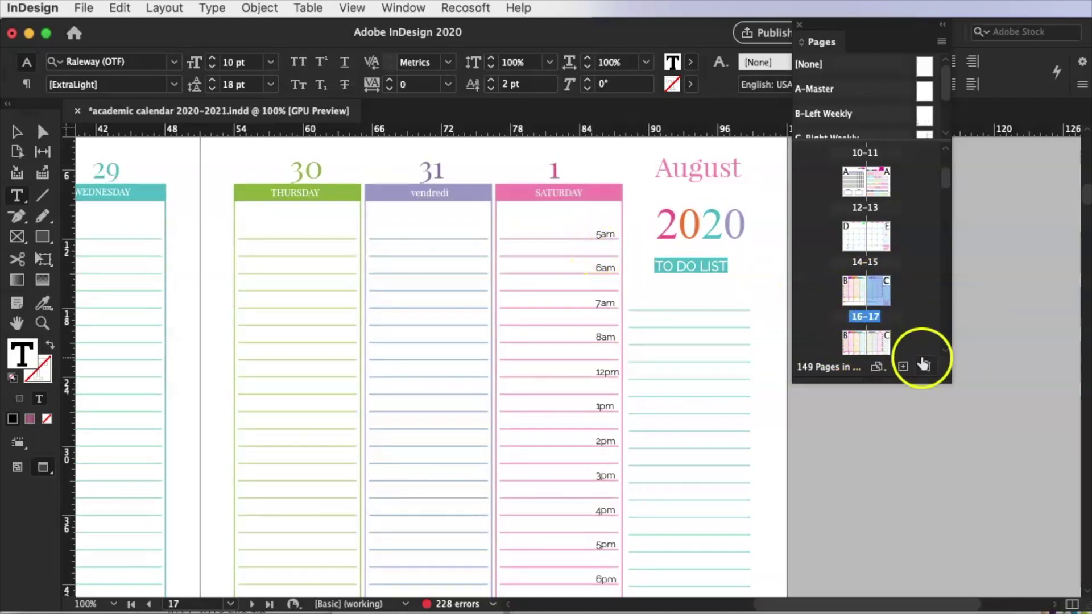
double_click(885, 342)
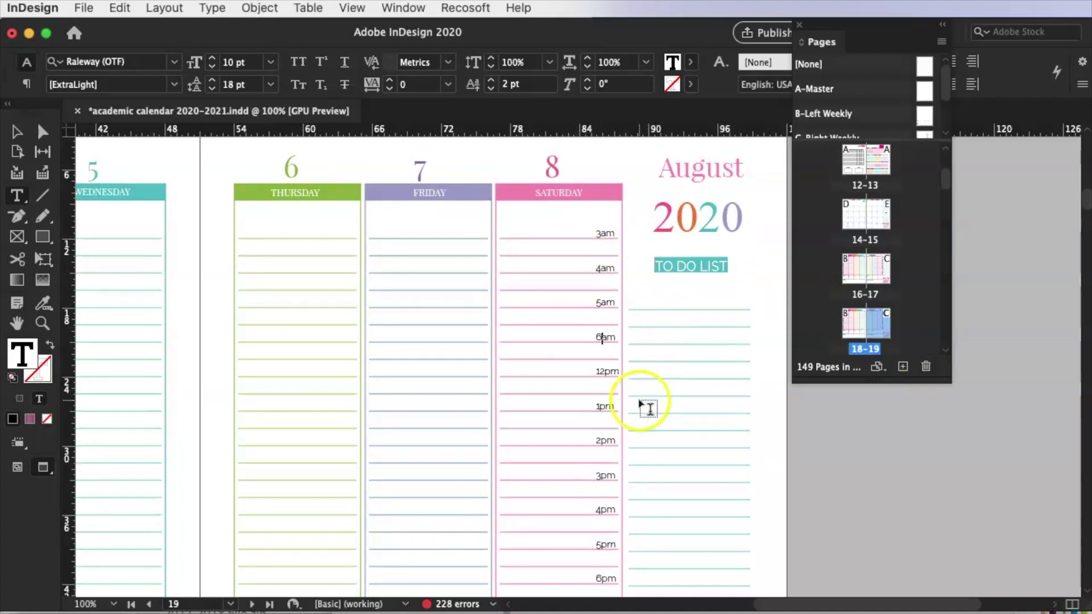
scroll(557, 370, "down", 5)
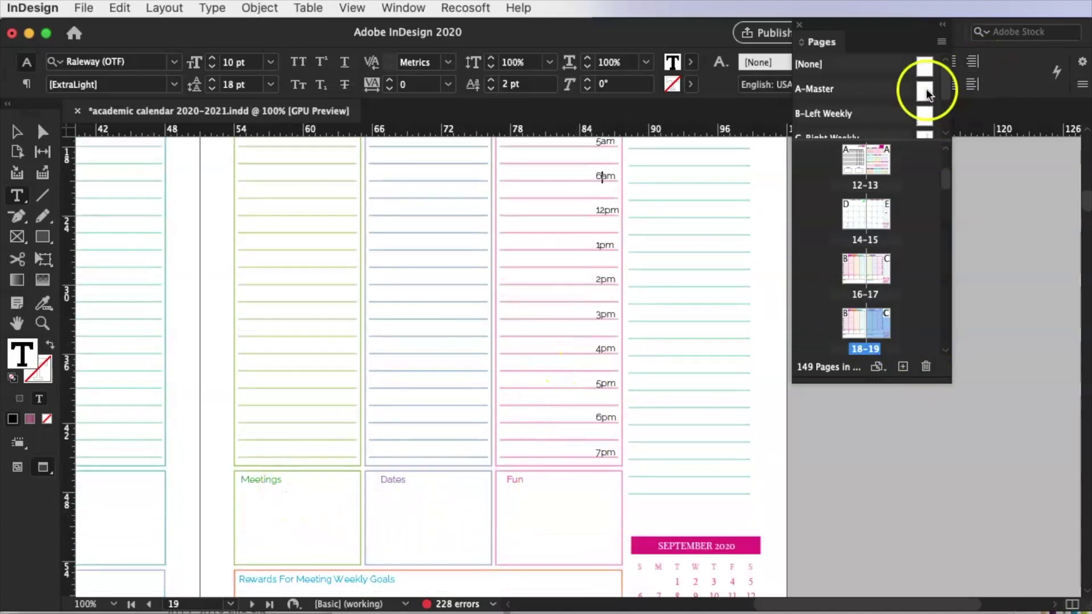
Step: Open the B-Left Weekly master and scroll around to inspect it
double_click(907, 109)
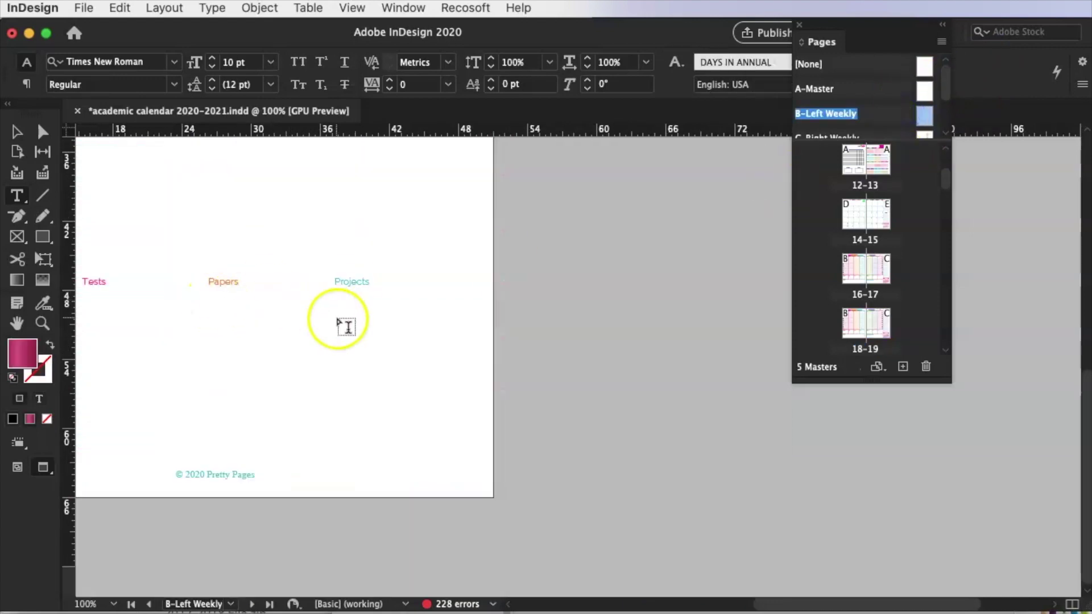
scroll(651, 500, "down", 5)
left_click_drag(786, 604, 683, 604)
scroll(768, 395, "up", 5)
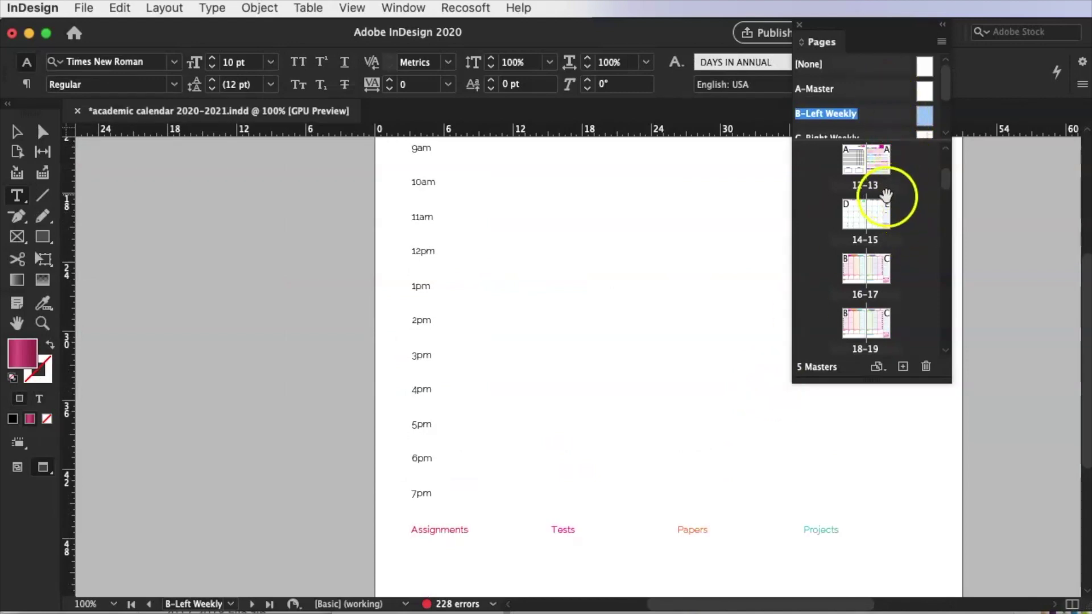
Step: Go to the 16–17 spread, zoom out twice to show it whole, and choose the Selection tool
double_click(881, 275)
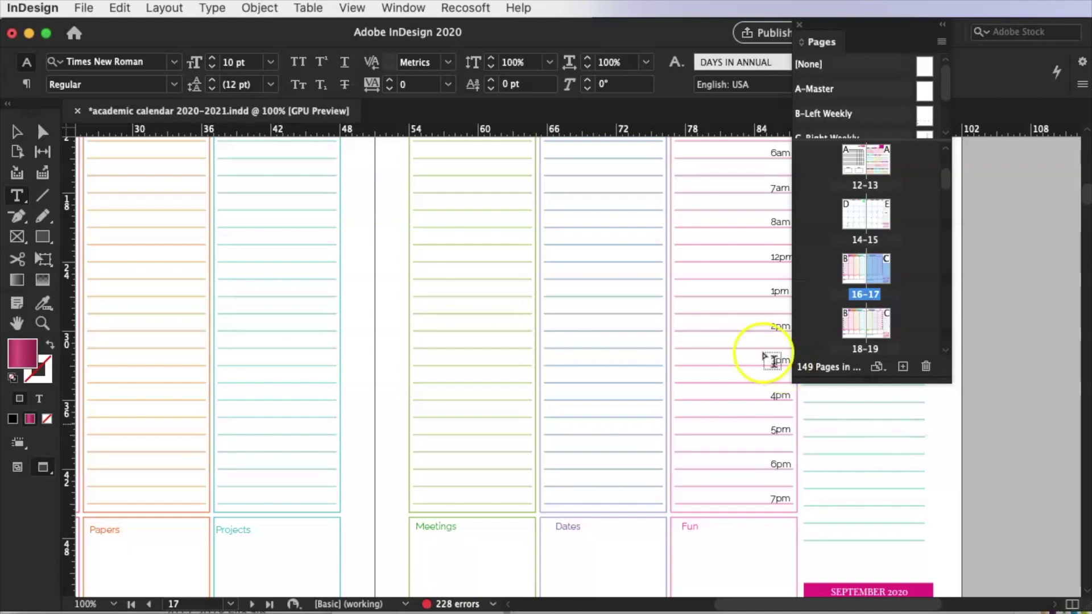
scroll(677, 284, "down", 1)
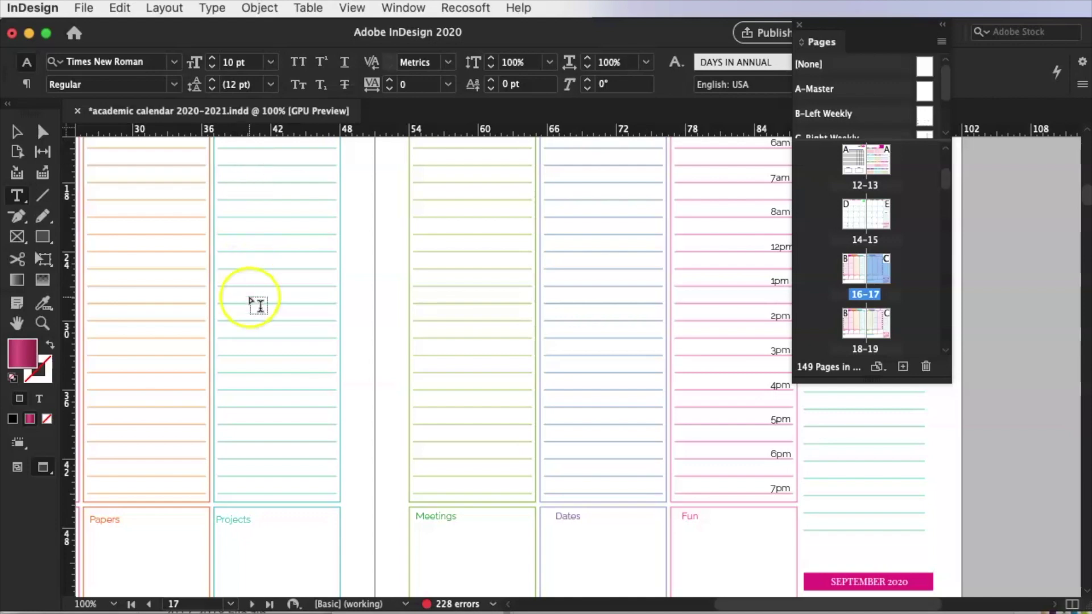
scroll(267, 307, "up", 5)
key("super+minus")
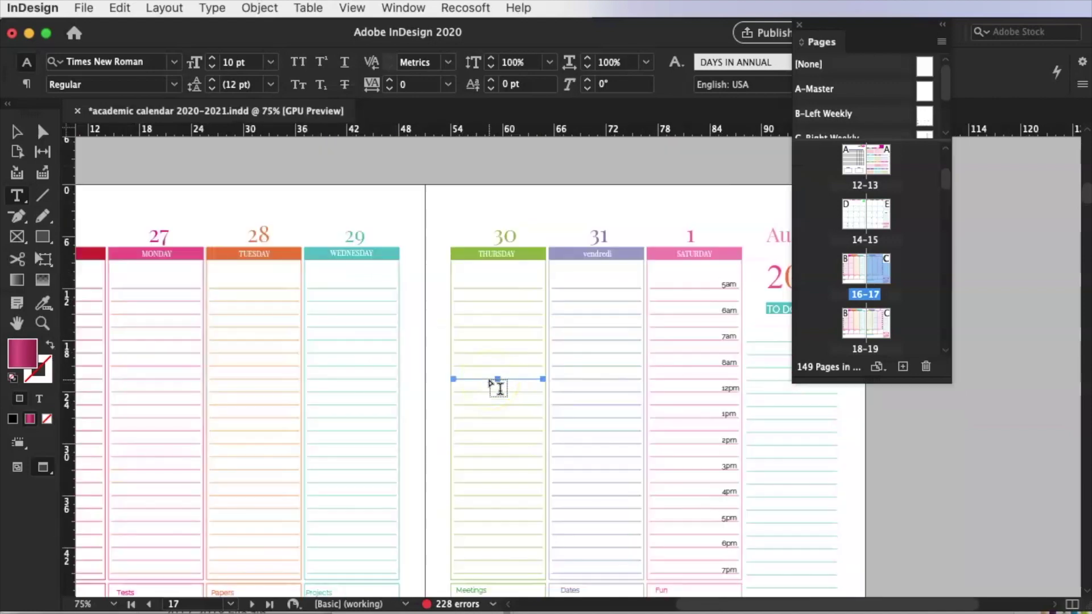
key("super+minus")
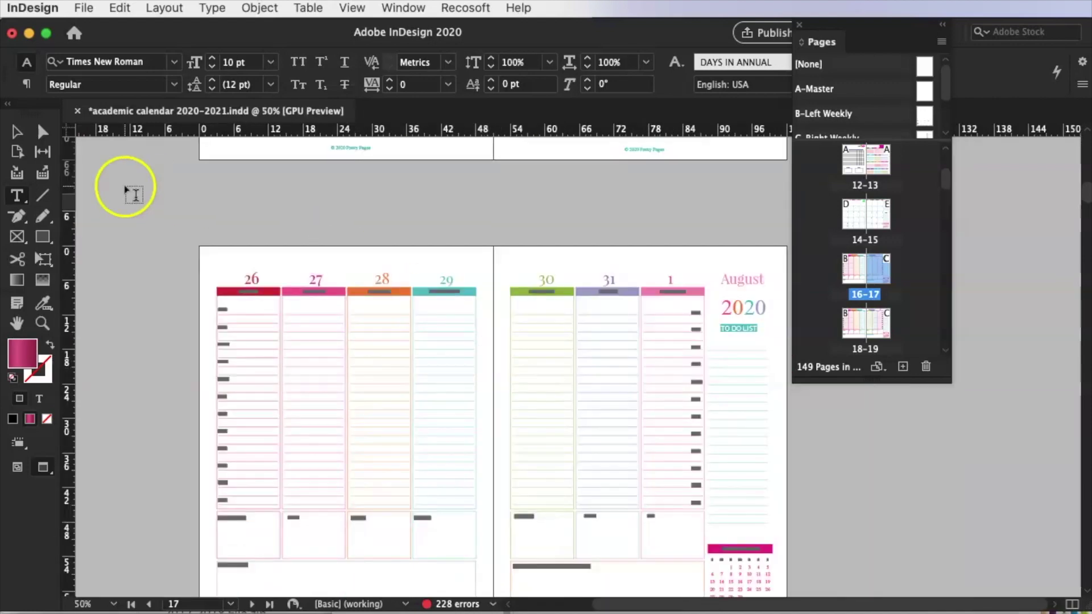
left_click(15, 132)
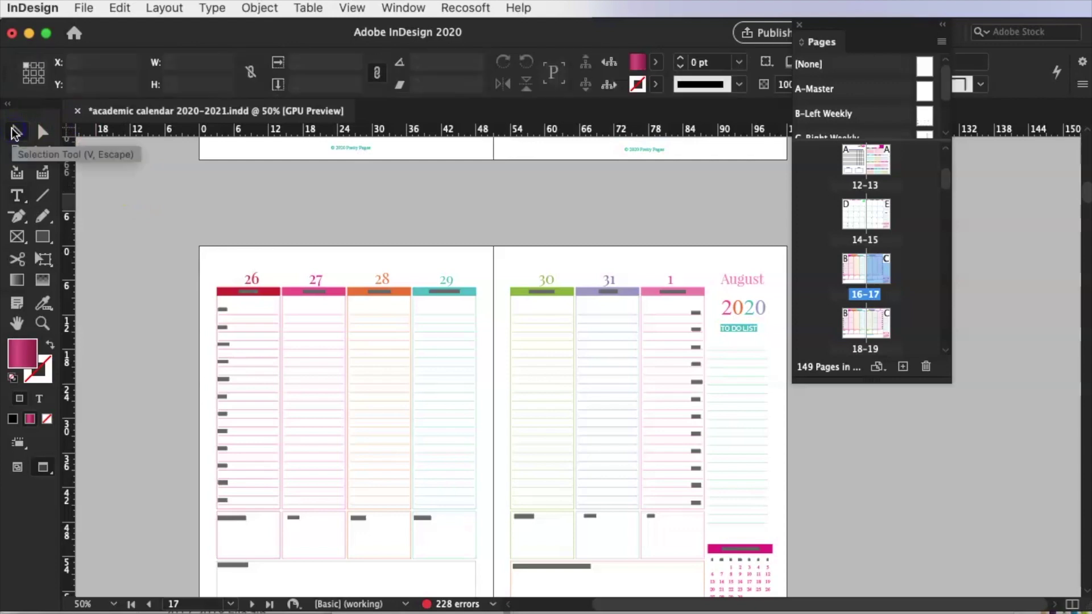